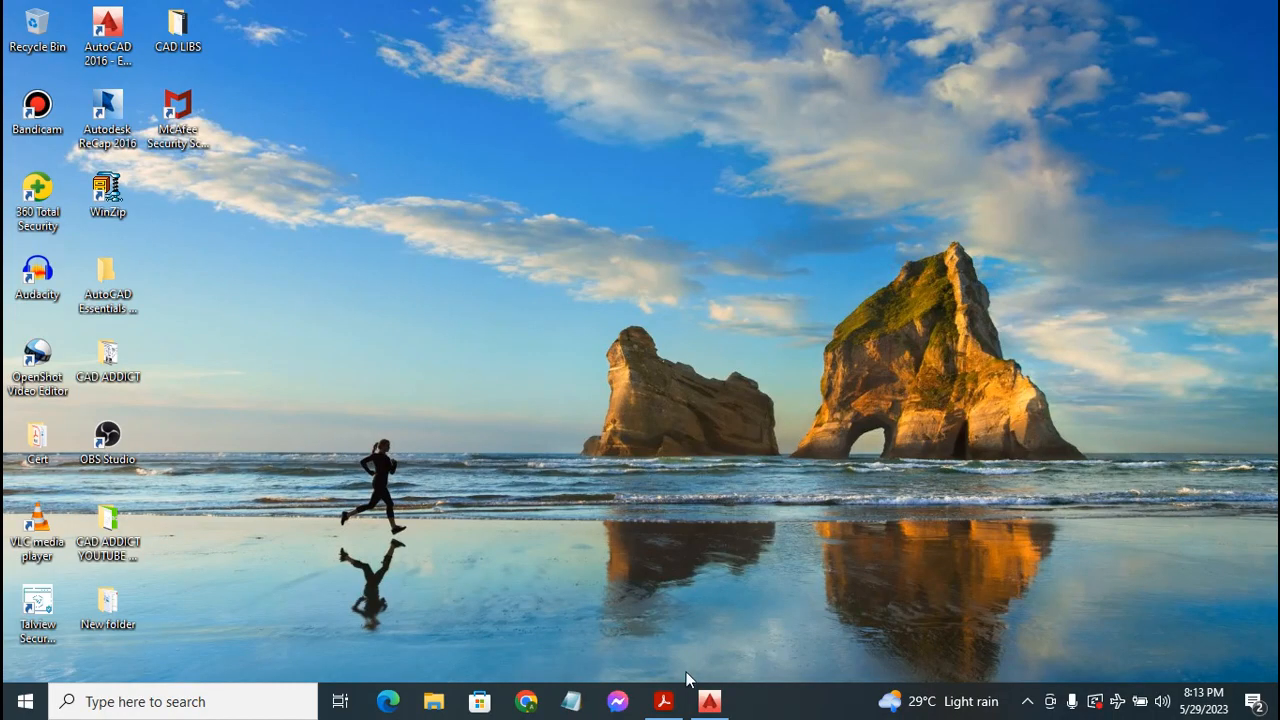
- Switch to the exercises PDF in Adobe Acrobat Reader and examine the dimensioned profile of Exercise 10
{"action": "left_click", "coordinate": [663, 700]}
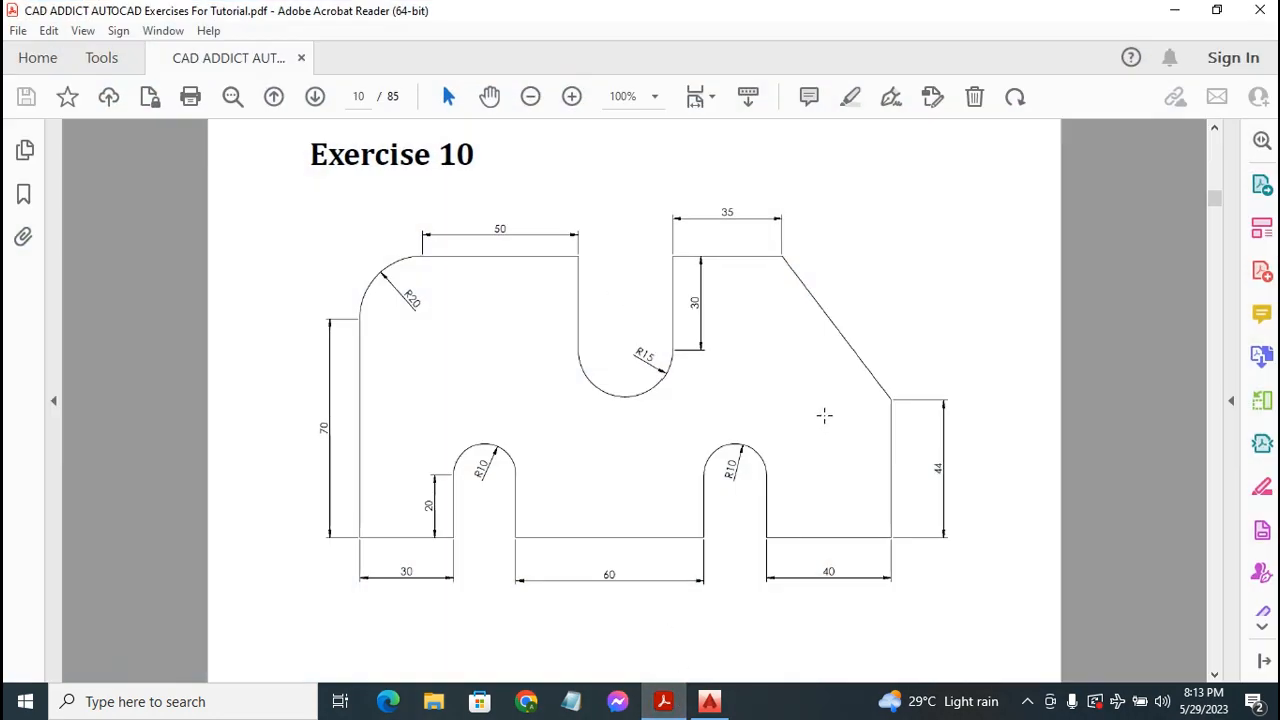
{"action": "scroll", "coordinate": [660, 362], "scroll_direction": "up", "scroll_amount": 4}
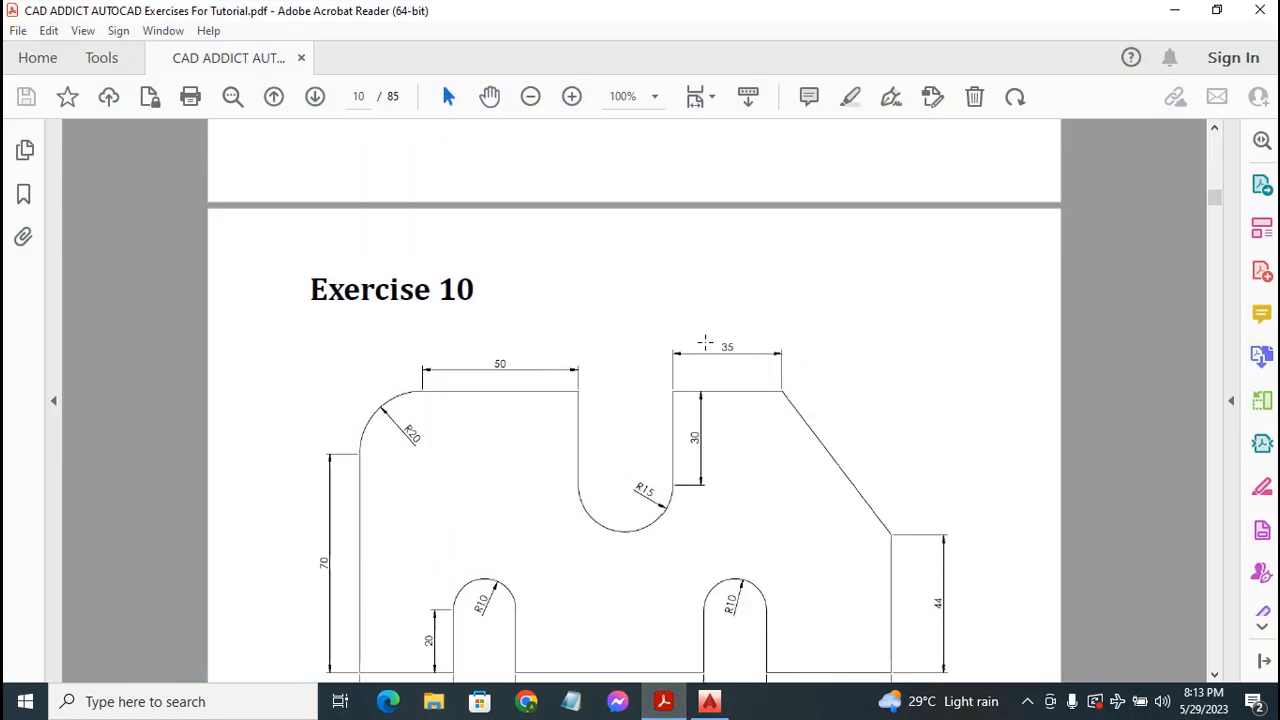
{"action": "scroll", "coordinate": [698, 348], "scroll_direction": "up", "scroll_amount": 15}
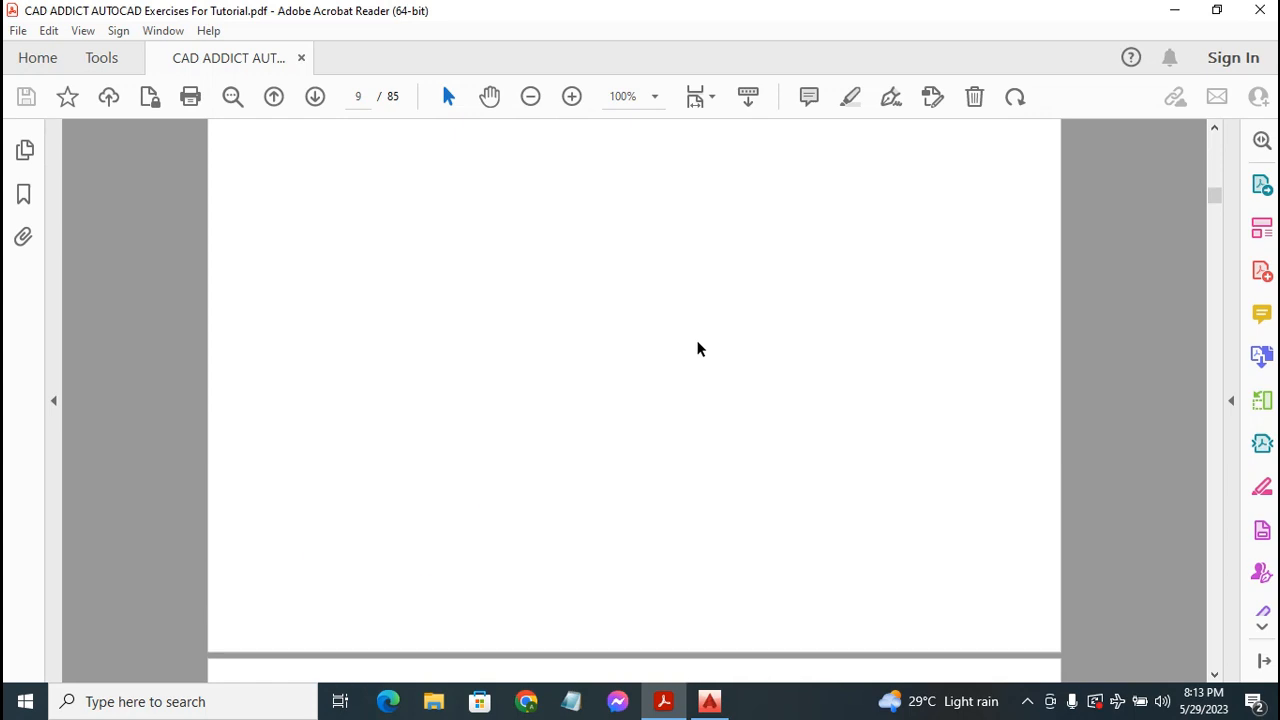
{"action": "scroll", "coordinate": [697, 342], "scroll_direction": "up", "scroll_amount": 6}
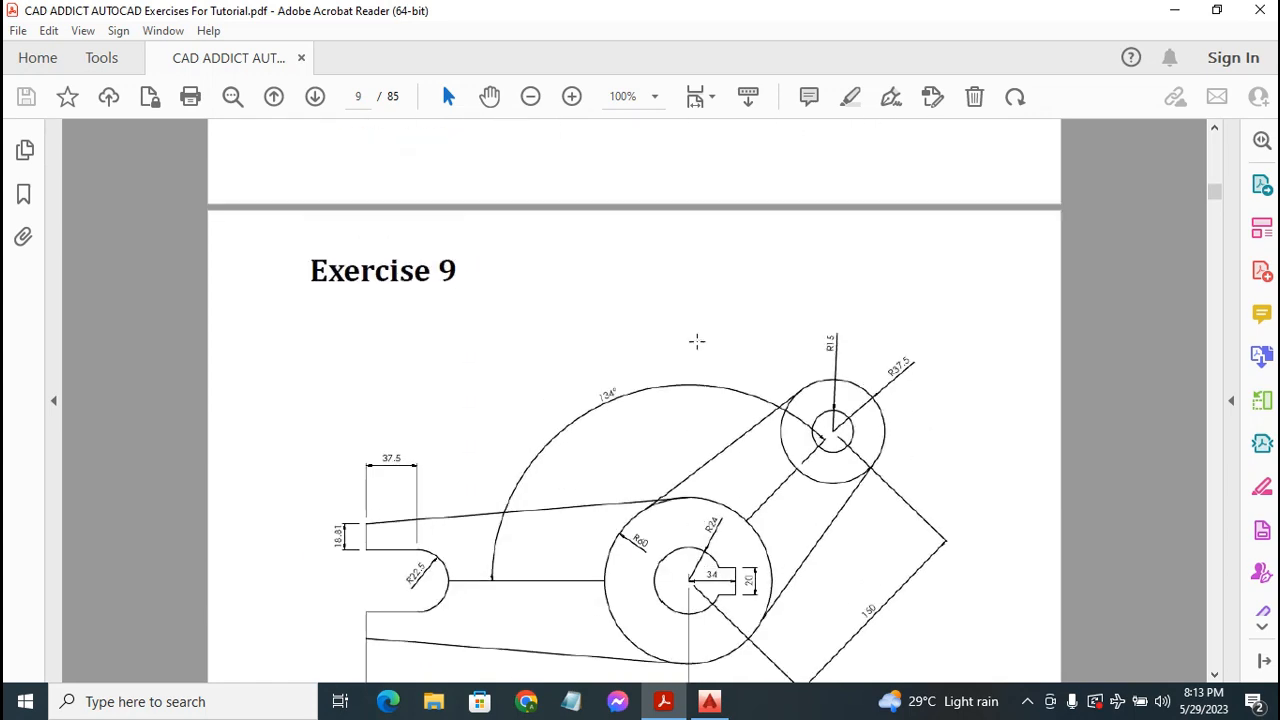
{"action": "scroll", "coordinate": [680, 390], "scroll_direction": "down", "scroll_amount": 5}
{"action": "scroll", "coordinate": [676, 397], "scroll_direction": "down", "scroll_amount": 12}
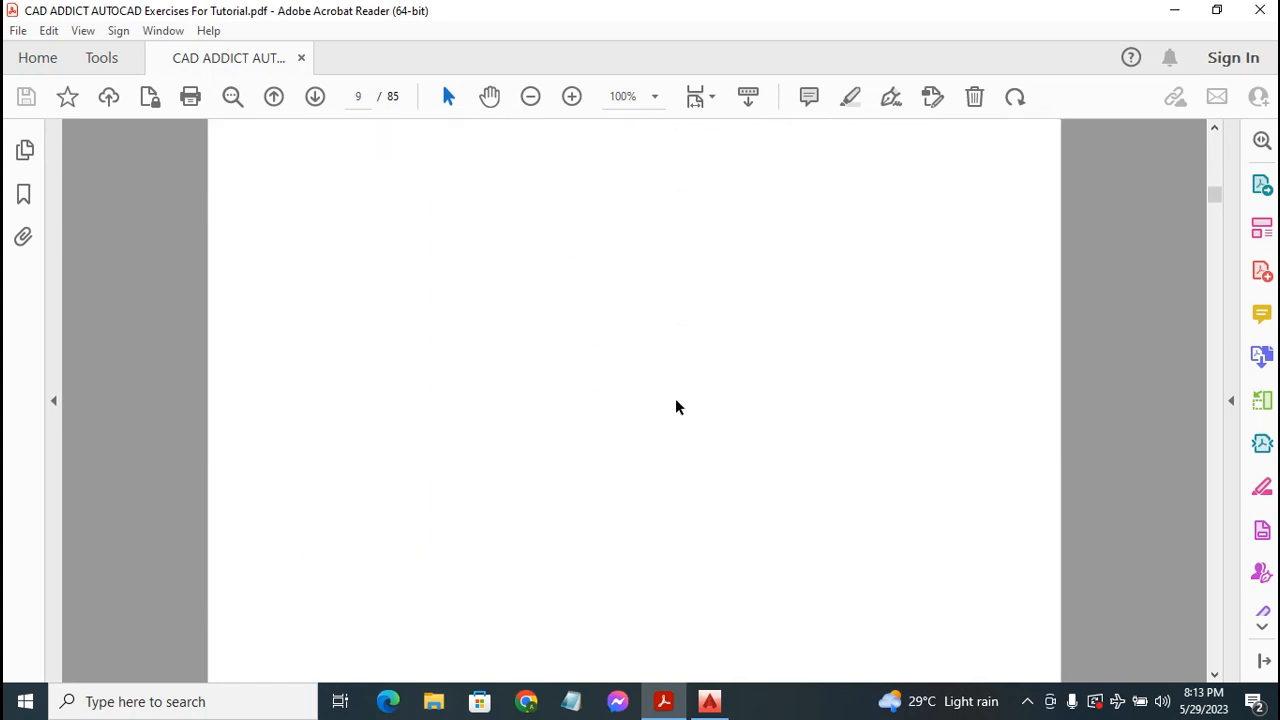
{"action": "scroll", "coordinate": [674, 407], "scroll_direction": "down", "scroll_amount": 10}
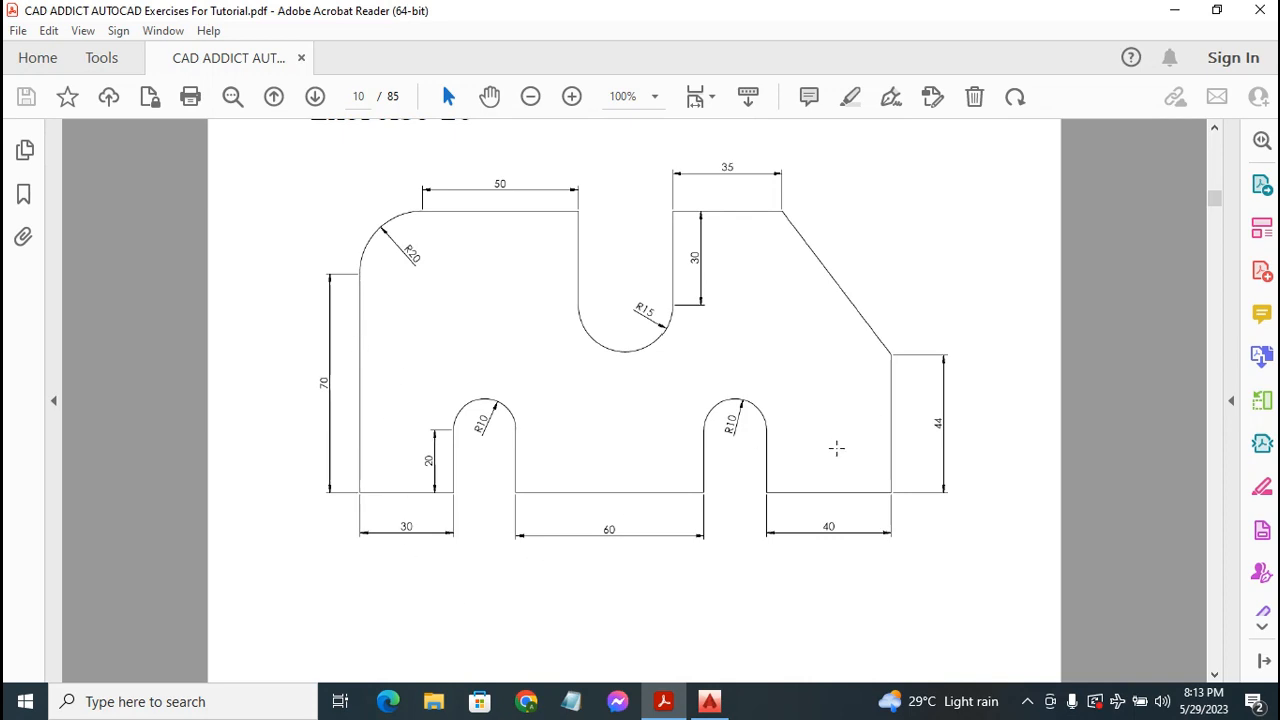
- Switch to AutoCAD and create a new layer named Dimen 1
{"action": "left_click", "coordinate": [710, 702]}
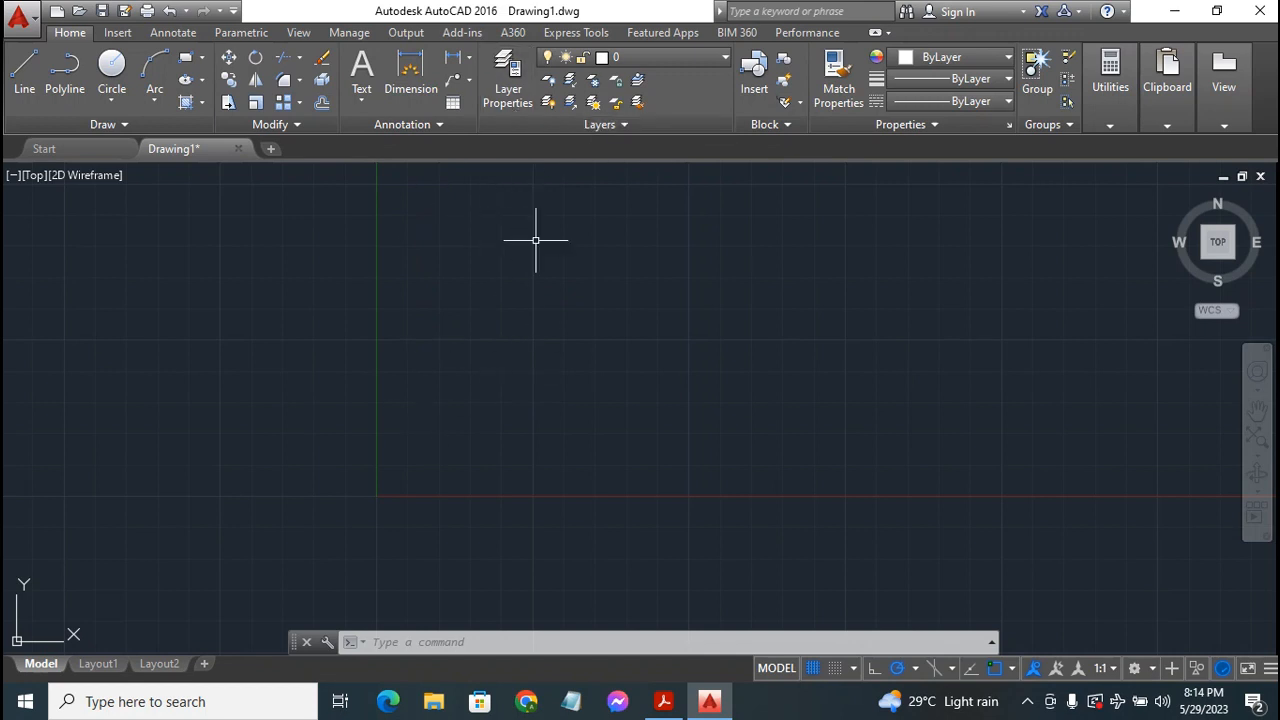
{"action": "left_click", "coordinate": [509, 89]}
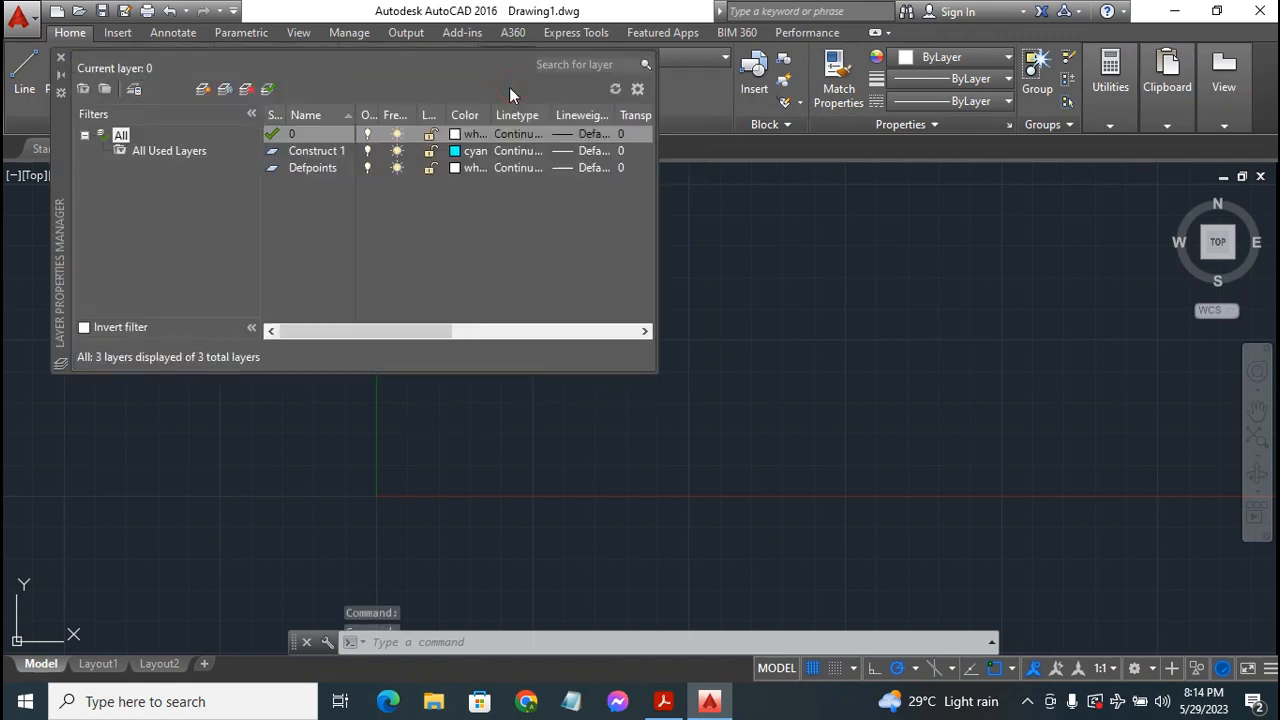
{"action": "right_click", "coordinate": [294, 189]}
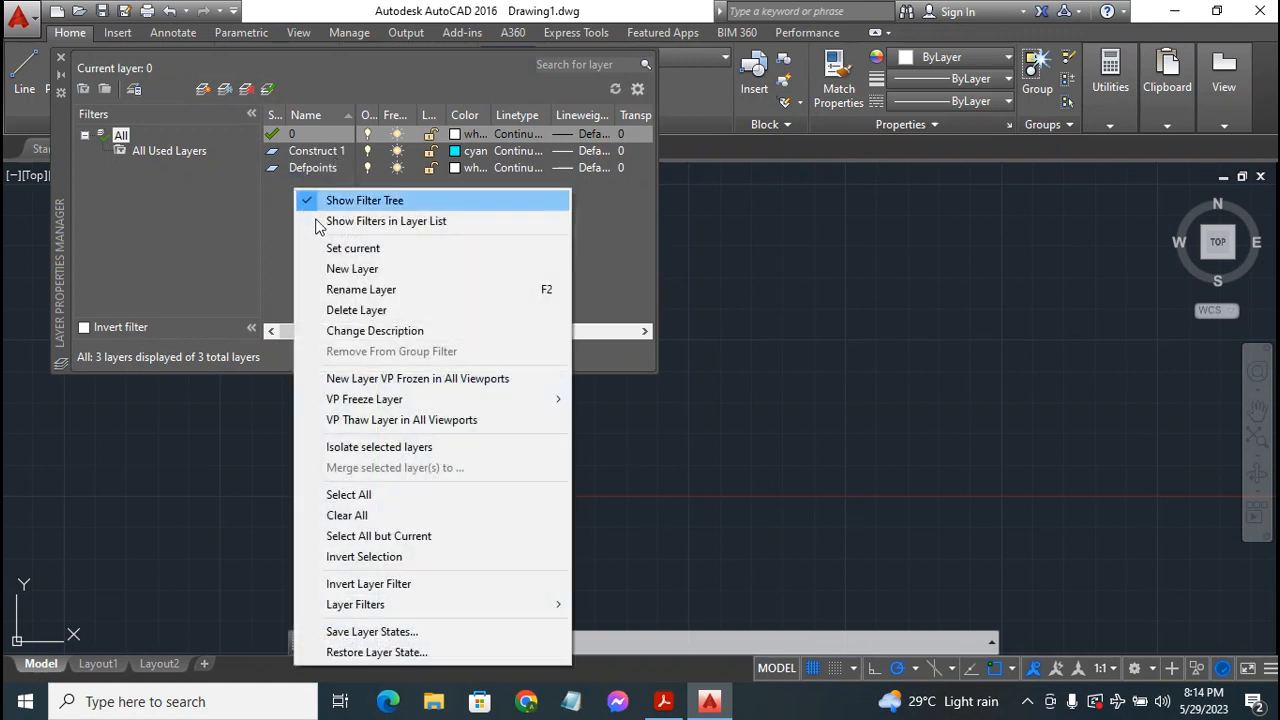
{"action": "left_click", "coordinate": [352, 271]}
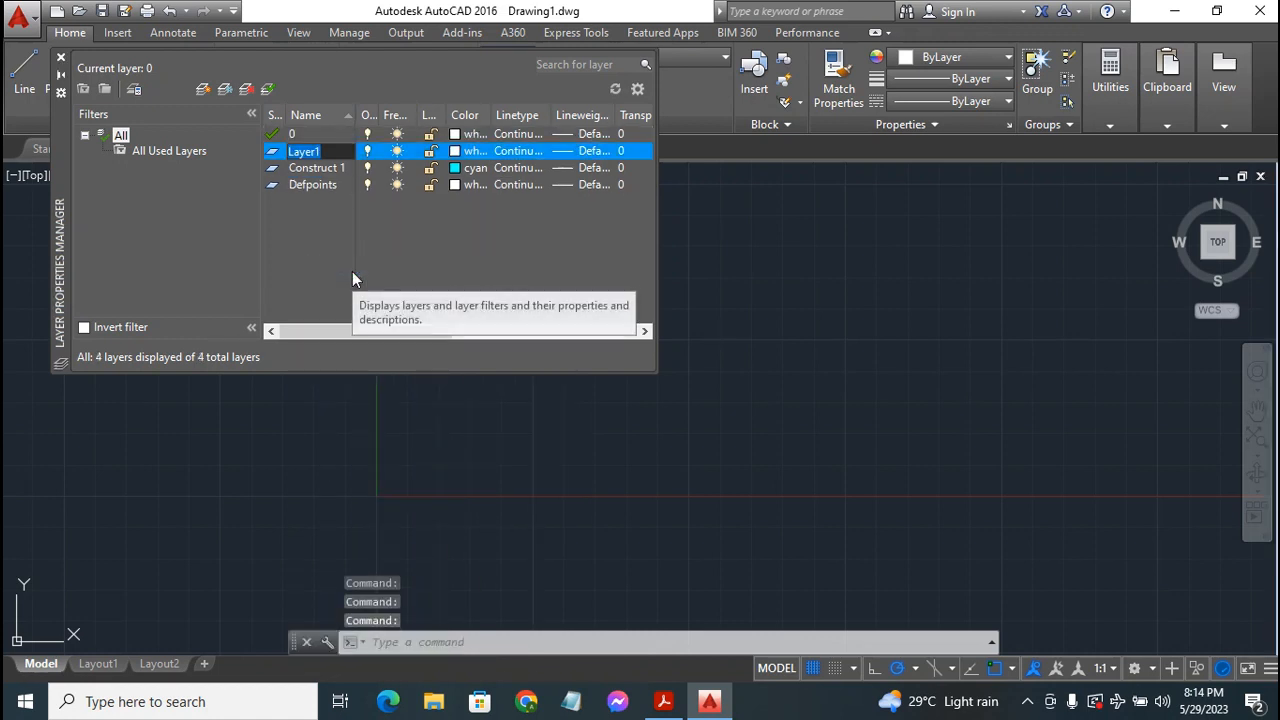
{"action": "type", "text": "D"}
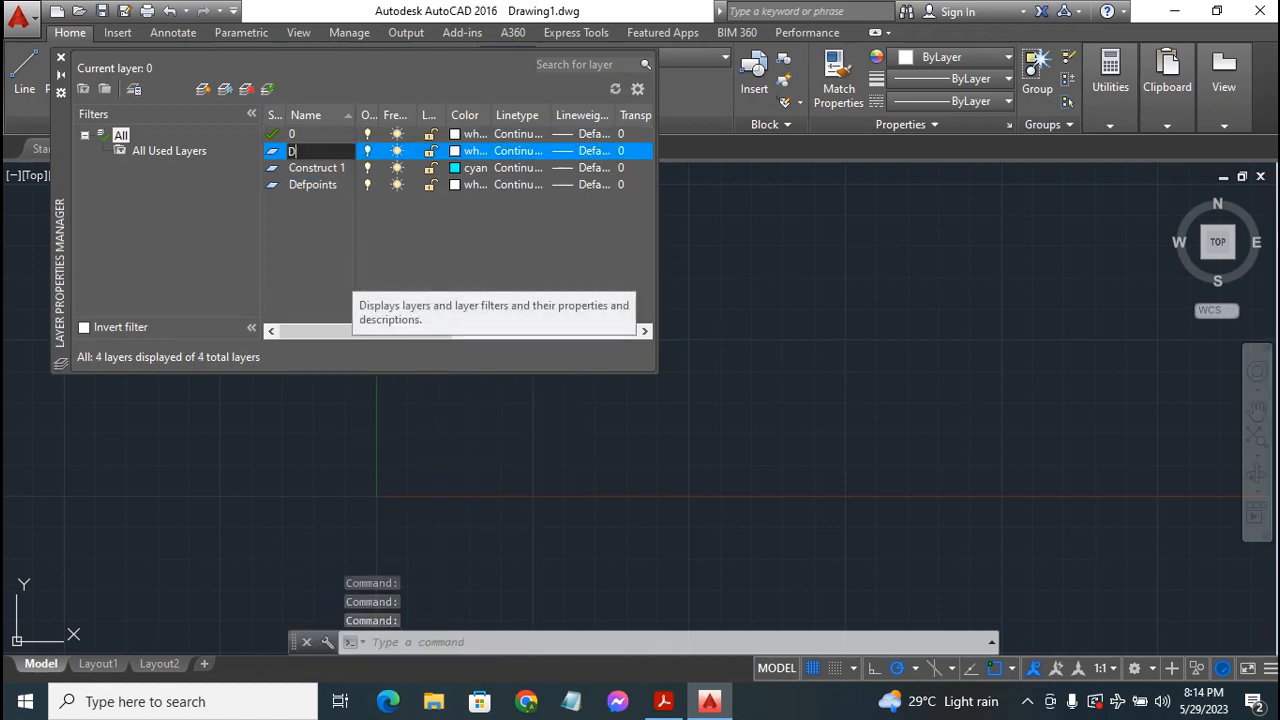
{"action": "type", "text": "imen 1"}
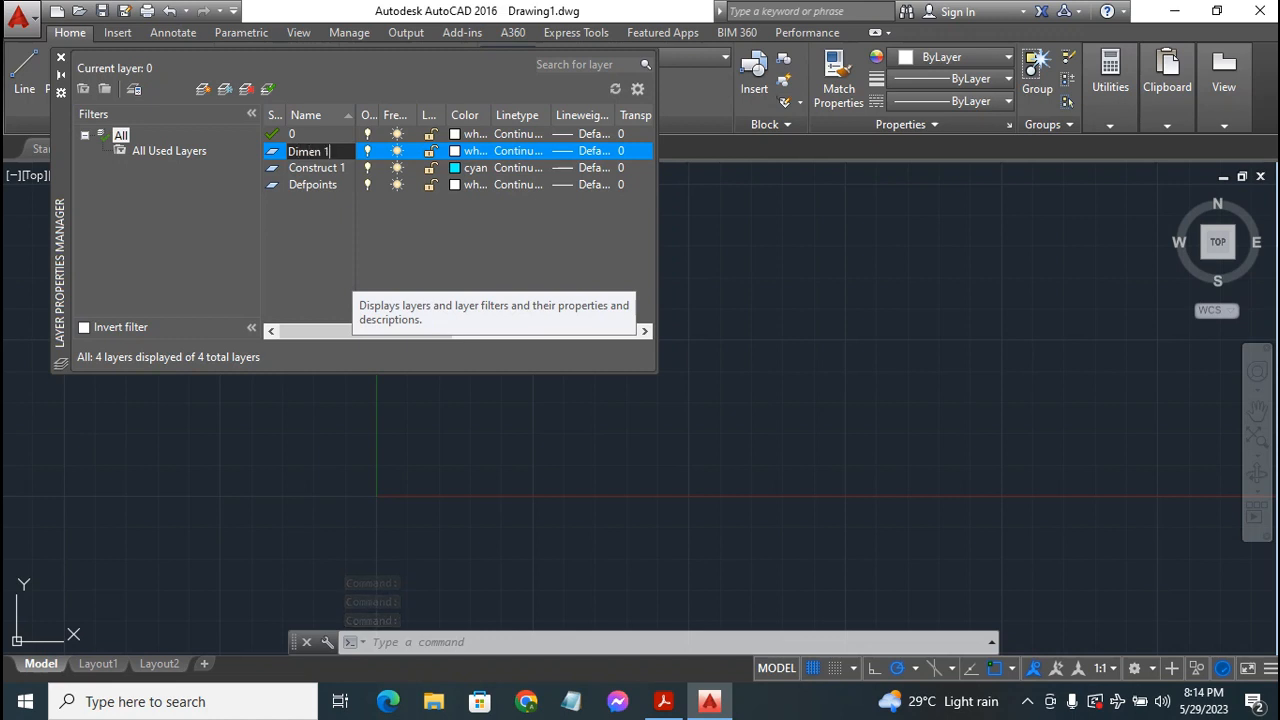
{"action": "key", "text": "Return"}
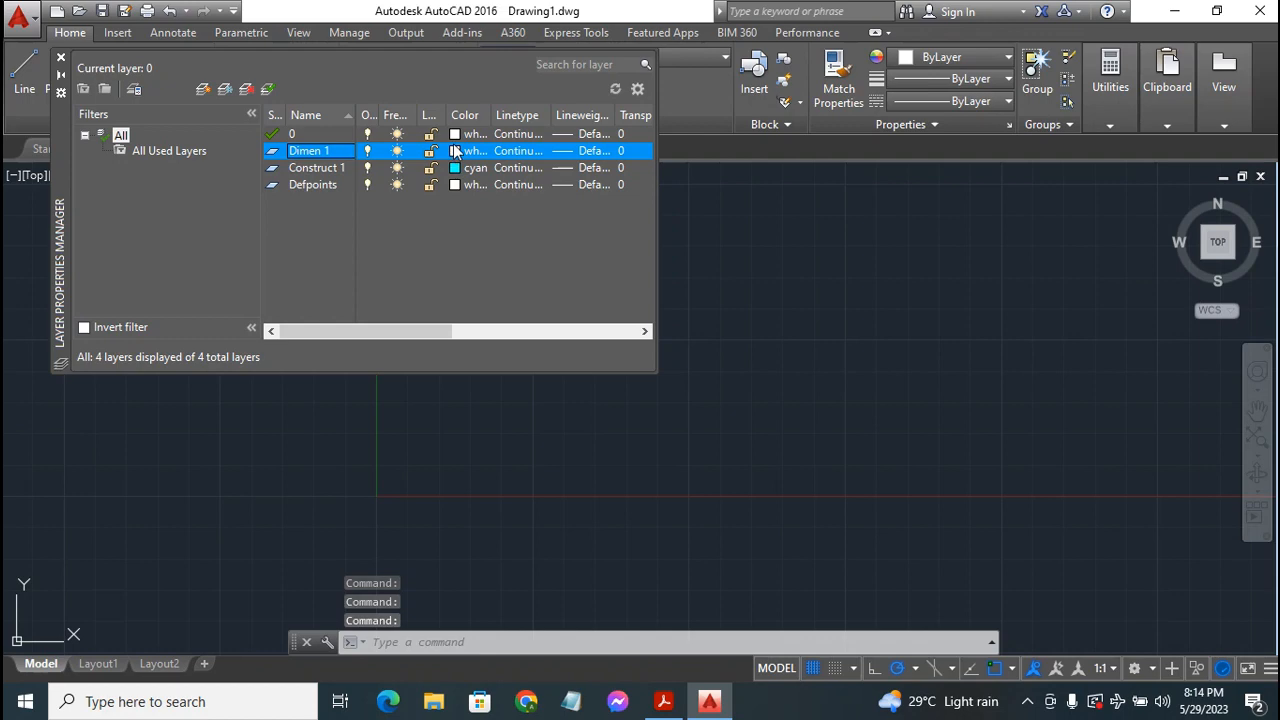
- Set the color of the Dimen 1 layer to blue and close the layer manager
{"action": "left_click", "coordinate": [455, 151]}
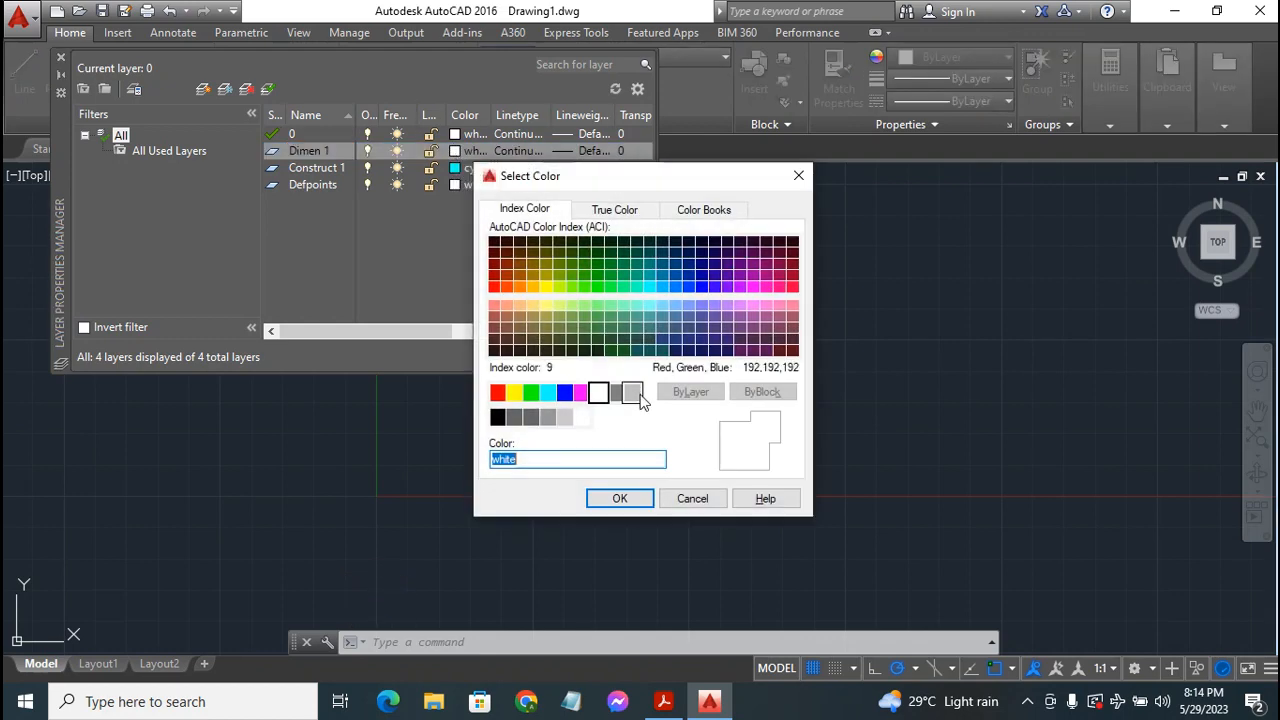
{"action": "left_click", "coordinate": [564, 392]}
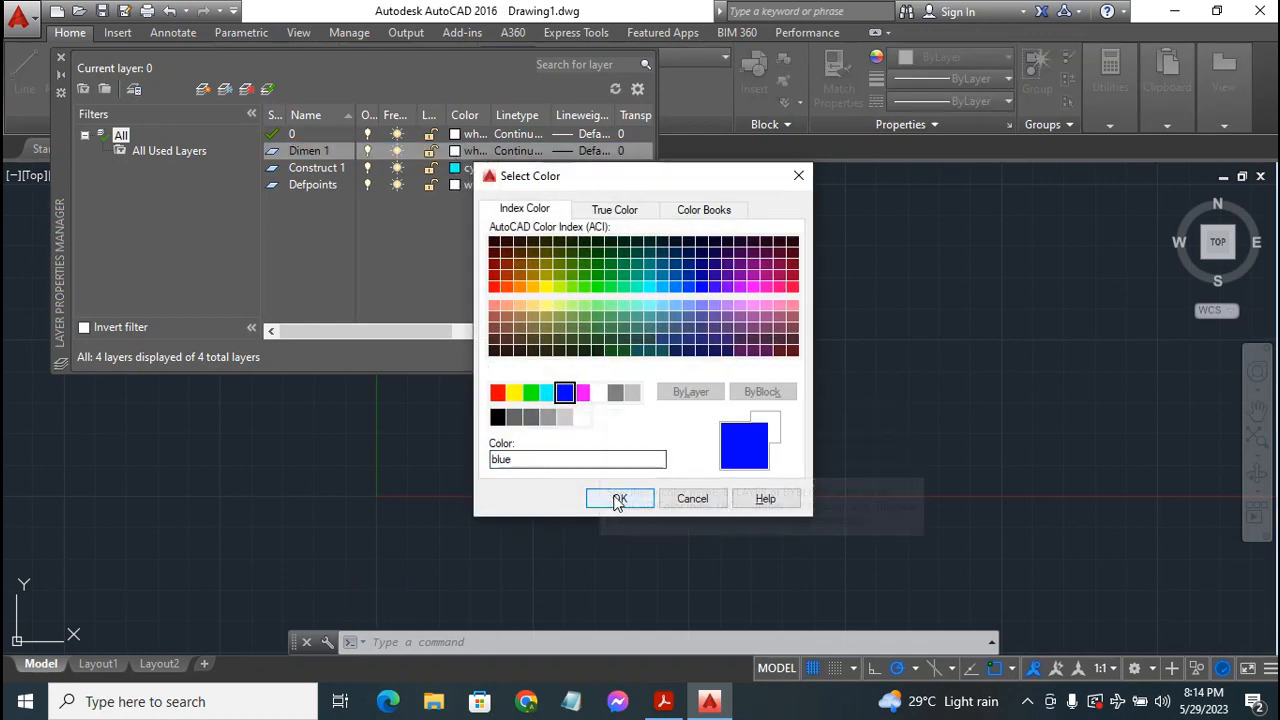
{"action": "left_click", "coordinate": [619, 499]}
{"action": "left_click", "coordinate": [60, 60]}
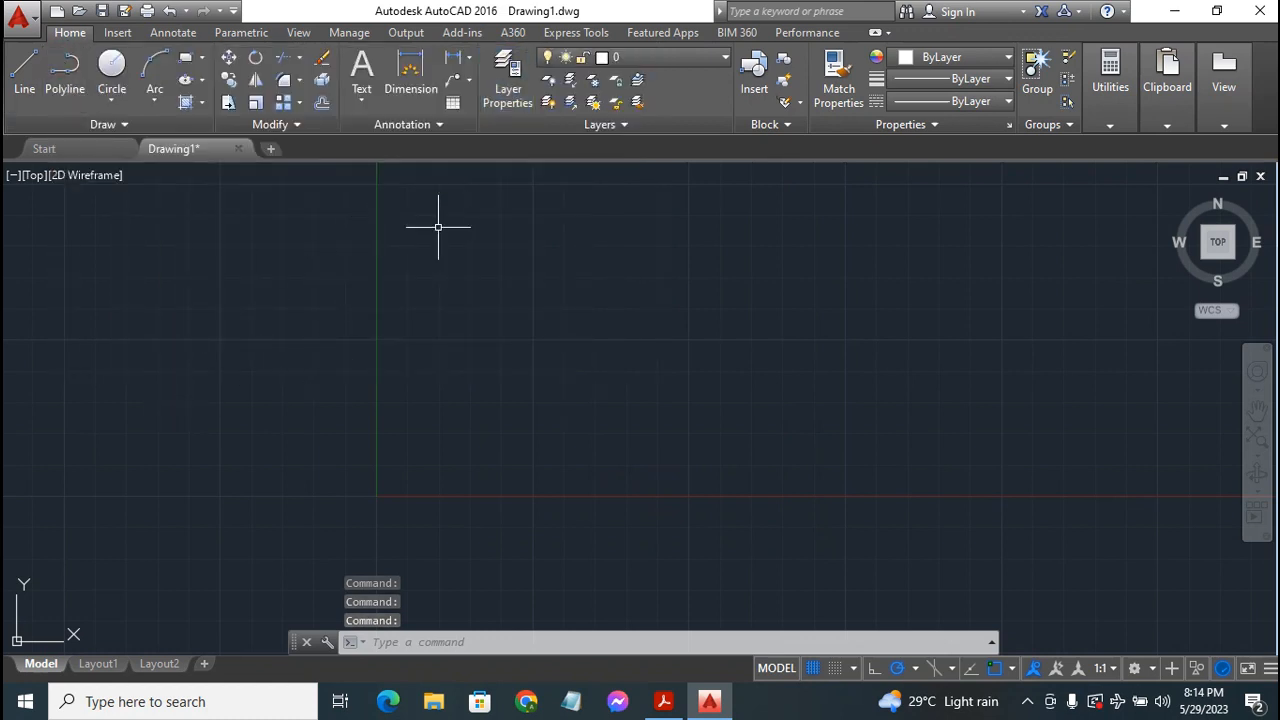
- Make Construct 1 the current layer and draw a vertical and a horizontal construction line through the origin 0,0
{"action": "left_click", "coordinate": [657, 57]}
{"action": "left_click", "coordinate": [650, 103]}
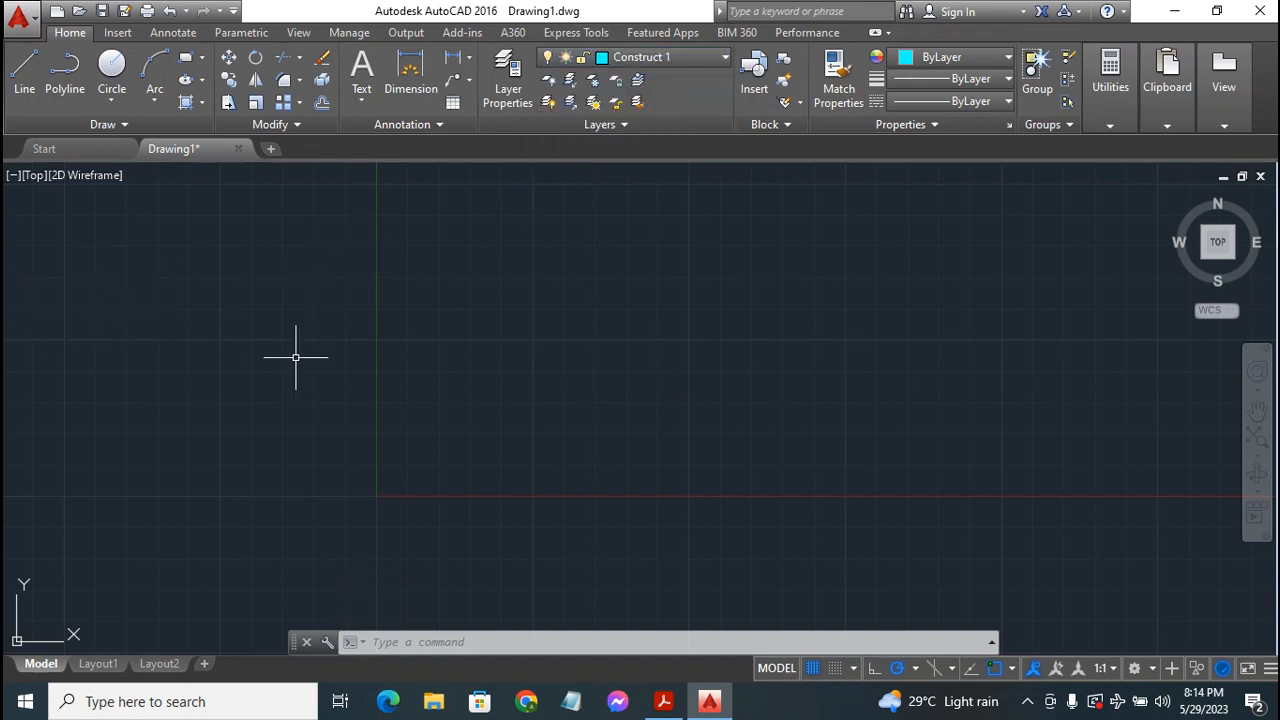
{"action": "left_click", "coordinate": [120, 126]}
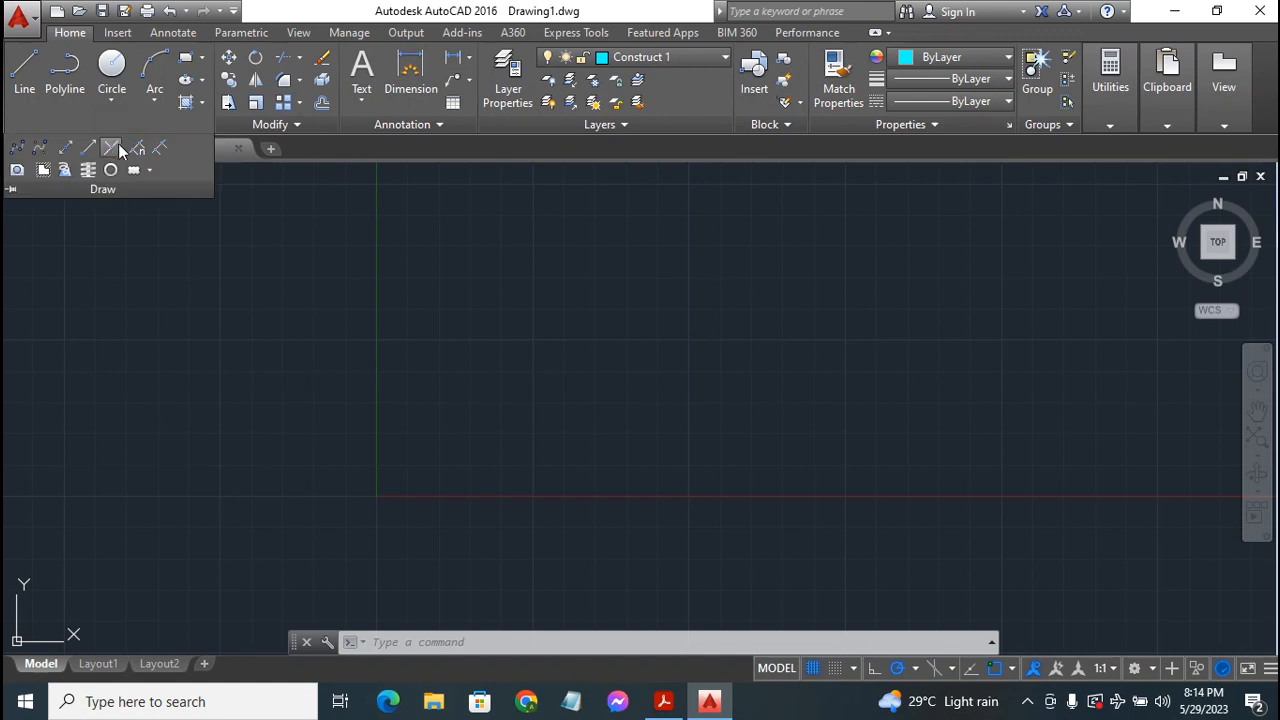
{"action": "left_click", "coordinate": [65, 150]}
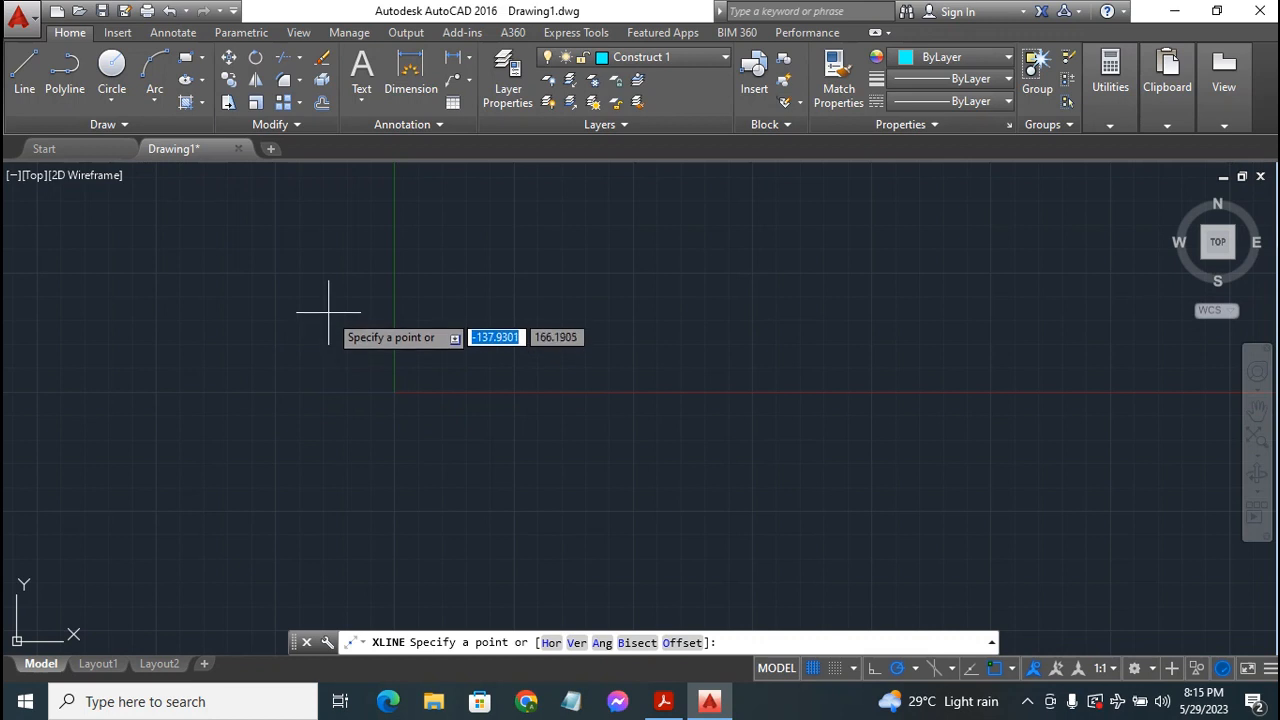
{"action": "type", "text": "0"}
{"action": "key", "text": "Tab"}
{"action": "type", "text": "0"}
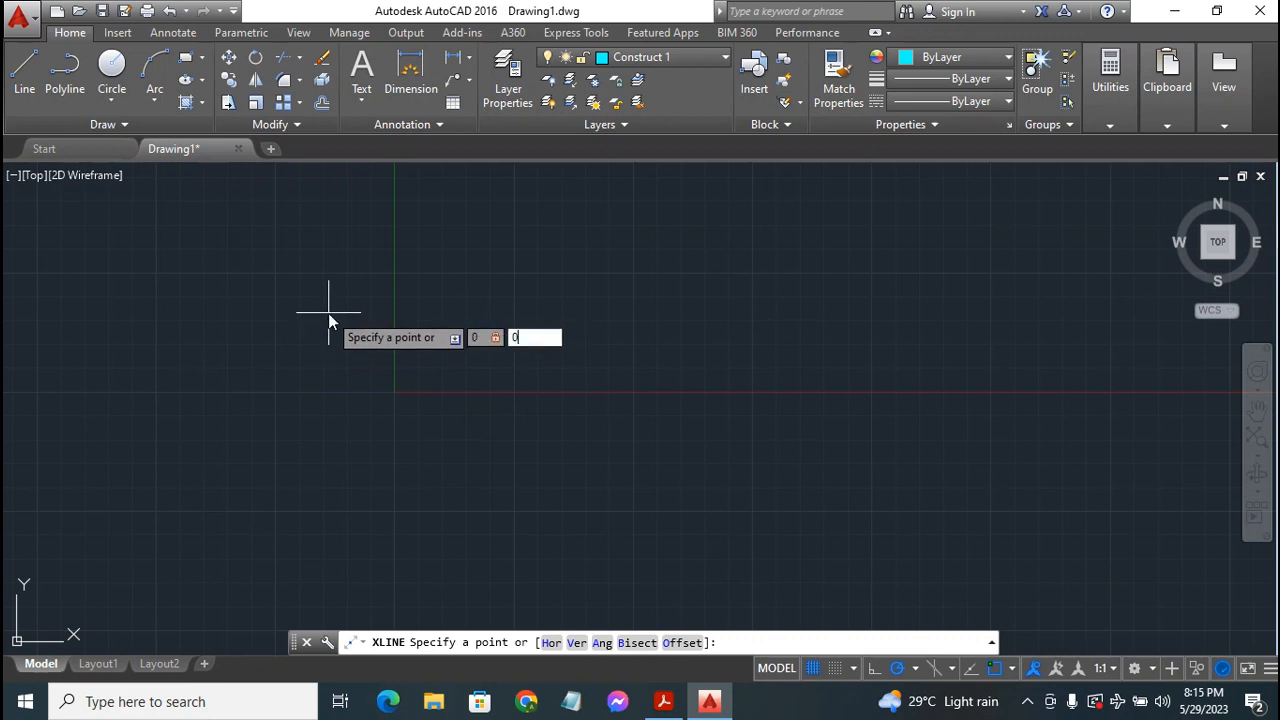
{"action": "key", "text": "Return"}
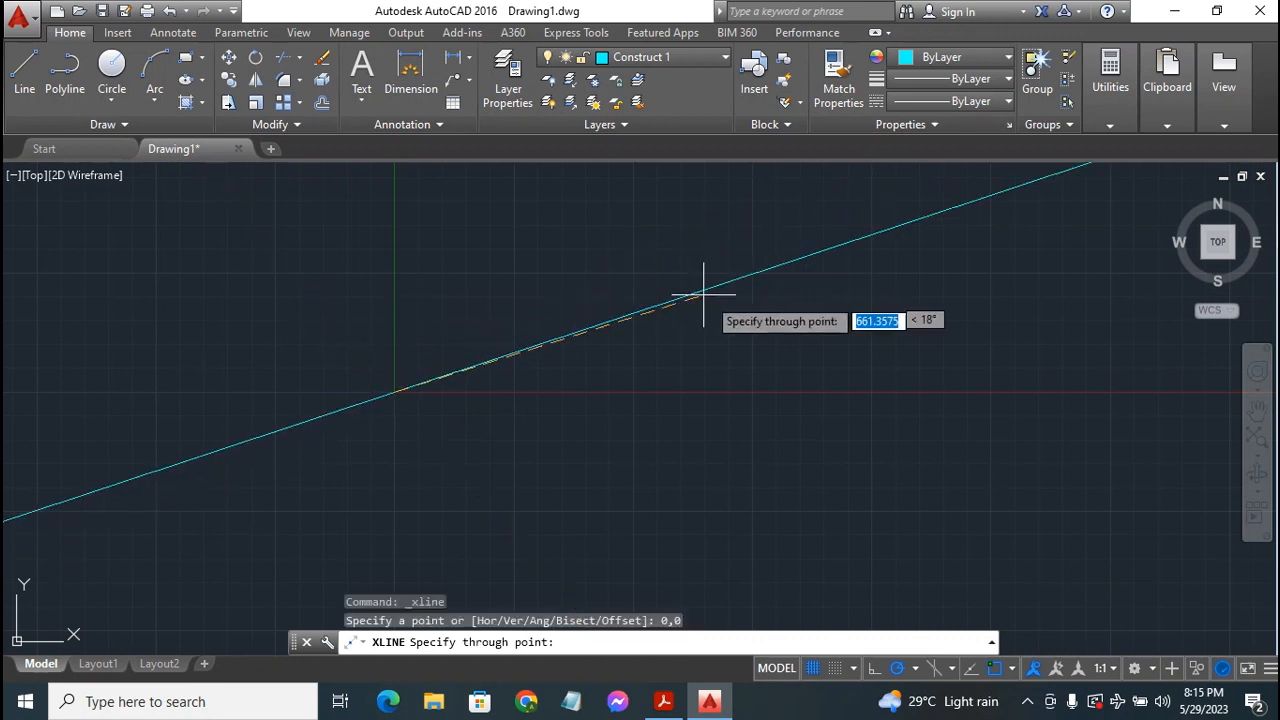
{"action": "left_click", "coordinate": [391, 193]}
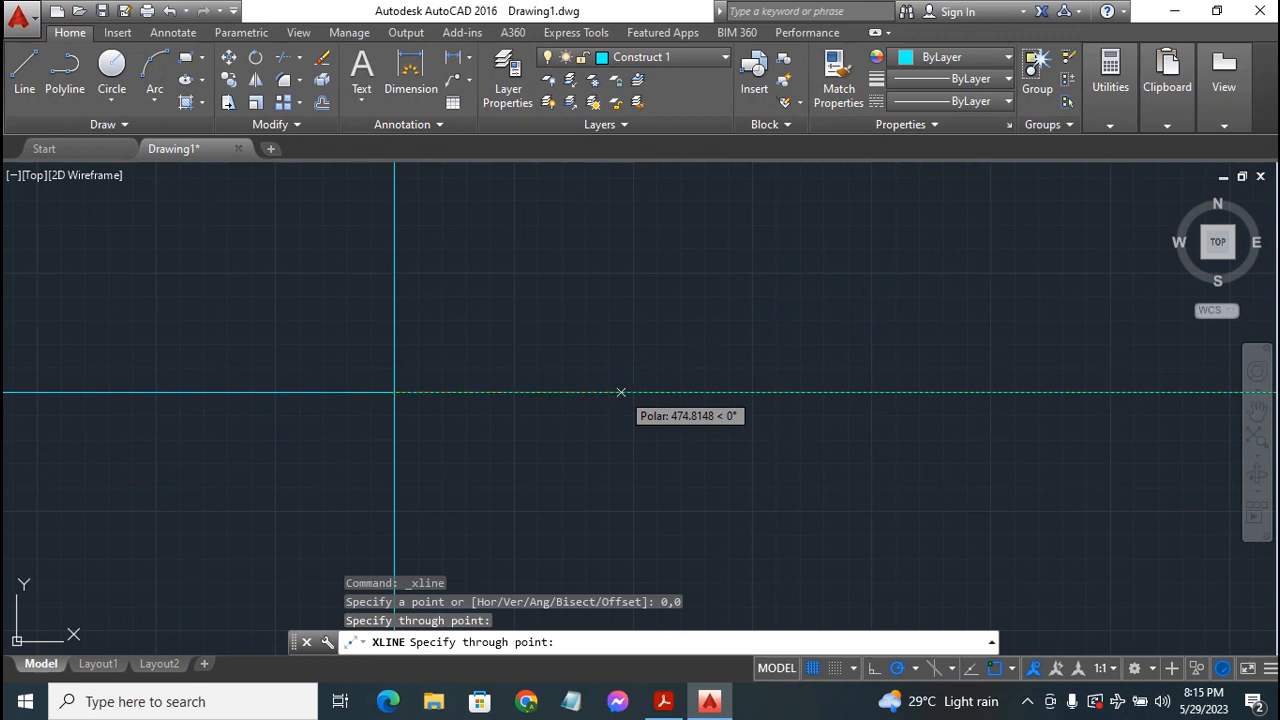
{"action": "left_click", "coordinate": [620, 392]}
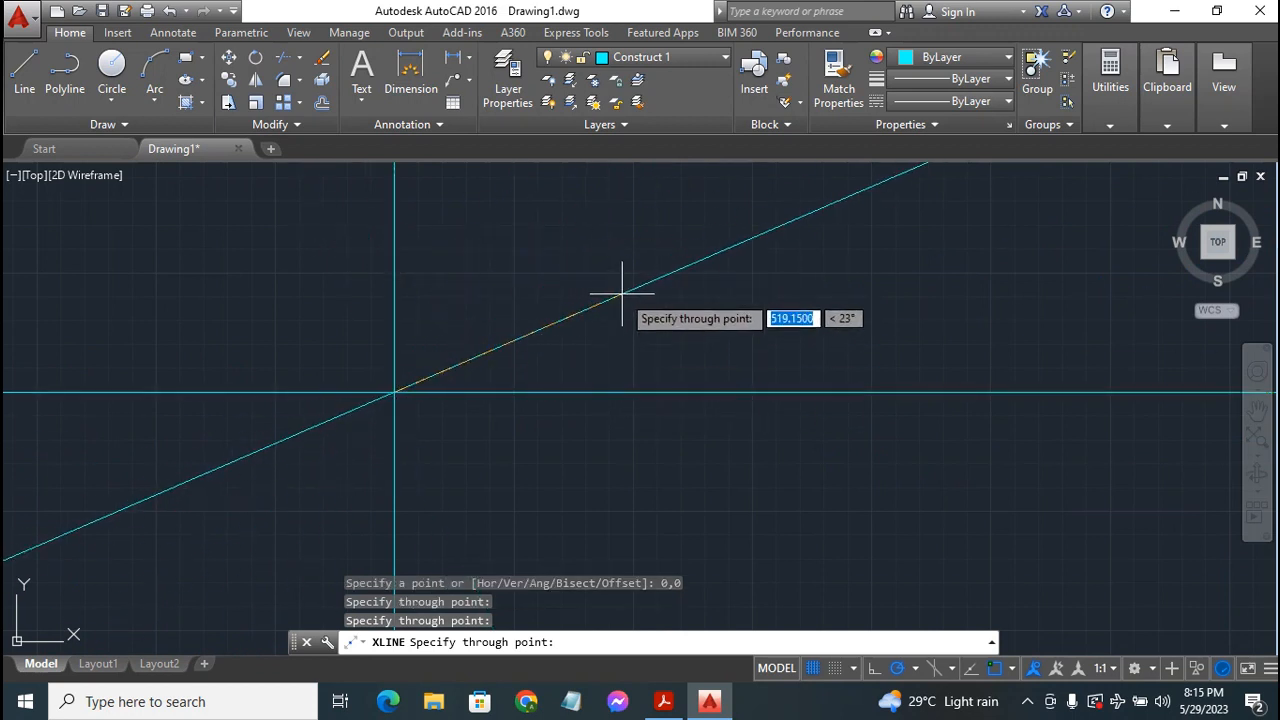
{"action": "key", "text": "Escape"}
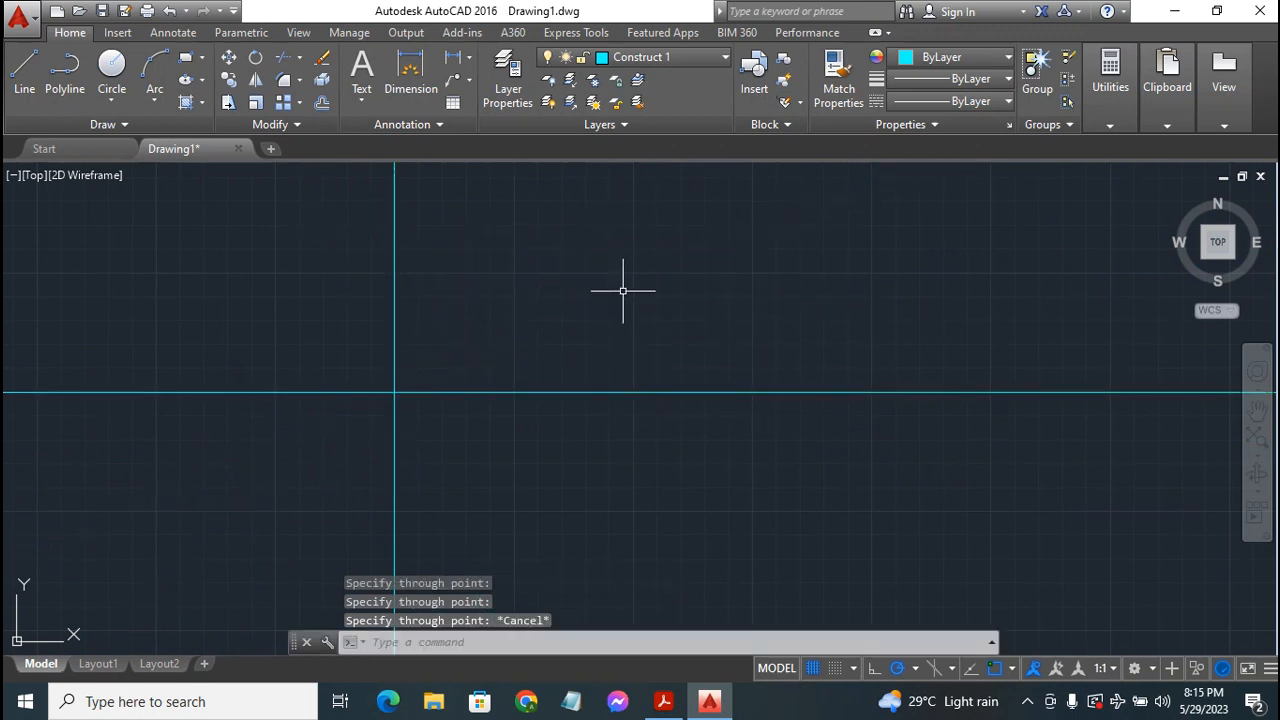
- Make layer 0 the current layer
{"action": "left_click", "coordinate": [1257, 409]}
{"action": "left_click_drag", "start_coordinate": [700, 243], "coordinate": [647, 342]}
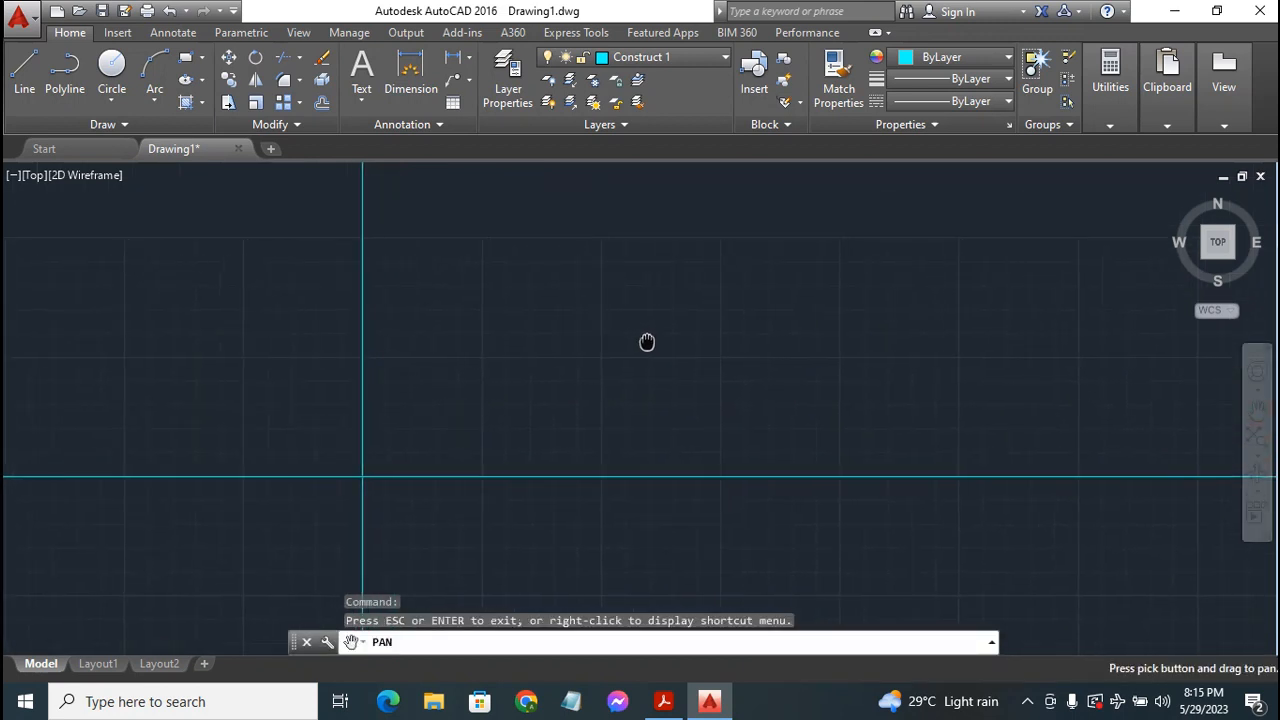
{"action": "key", "text": "Escape"}
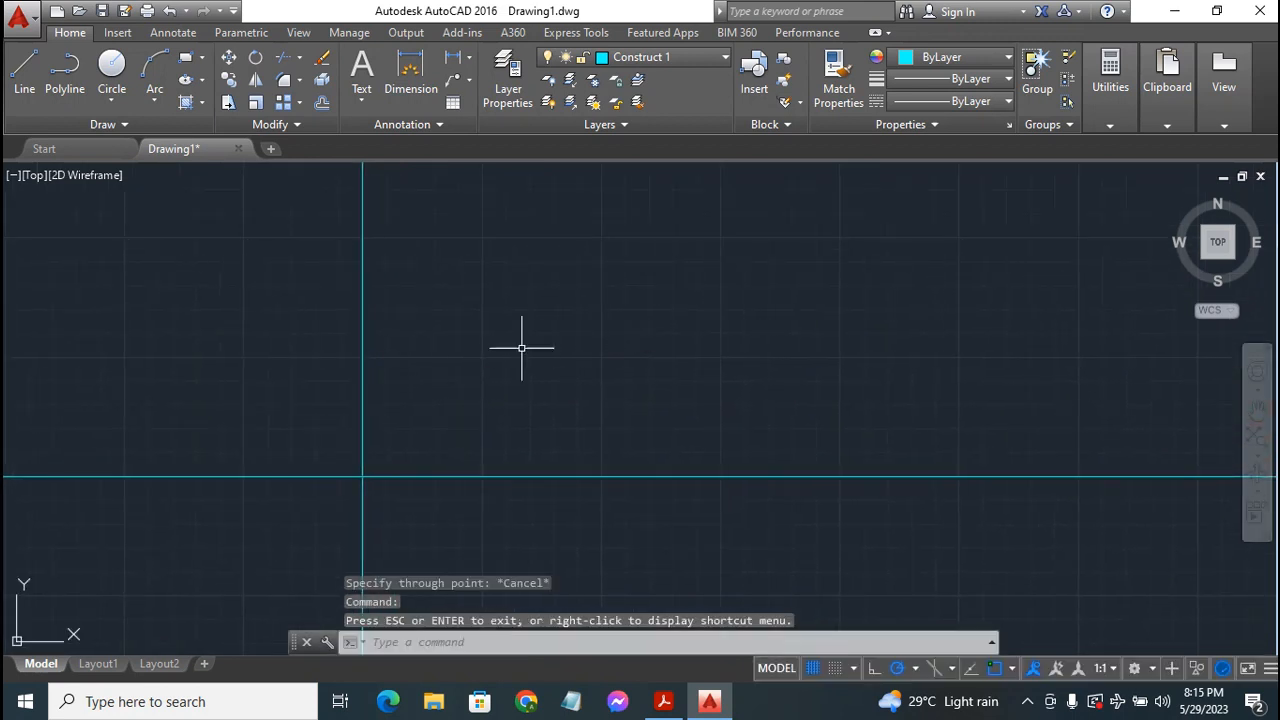
{"action": "left_click", "coordinate": [689, 57]}
{"action": "left_click", "coordinate": [669, 80]}
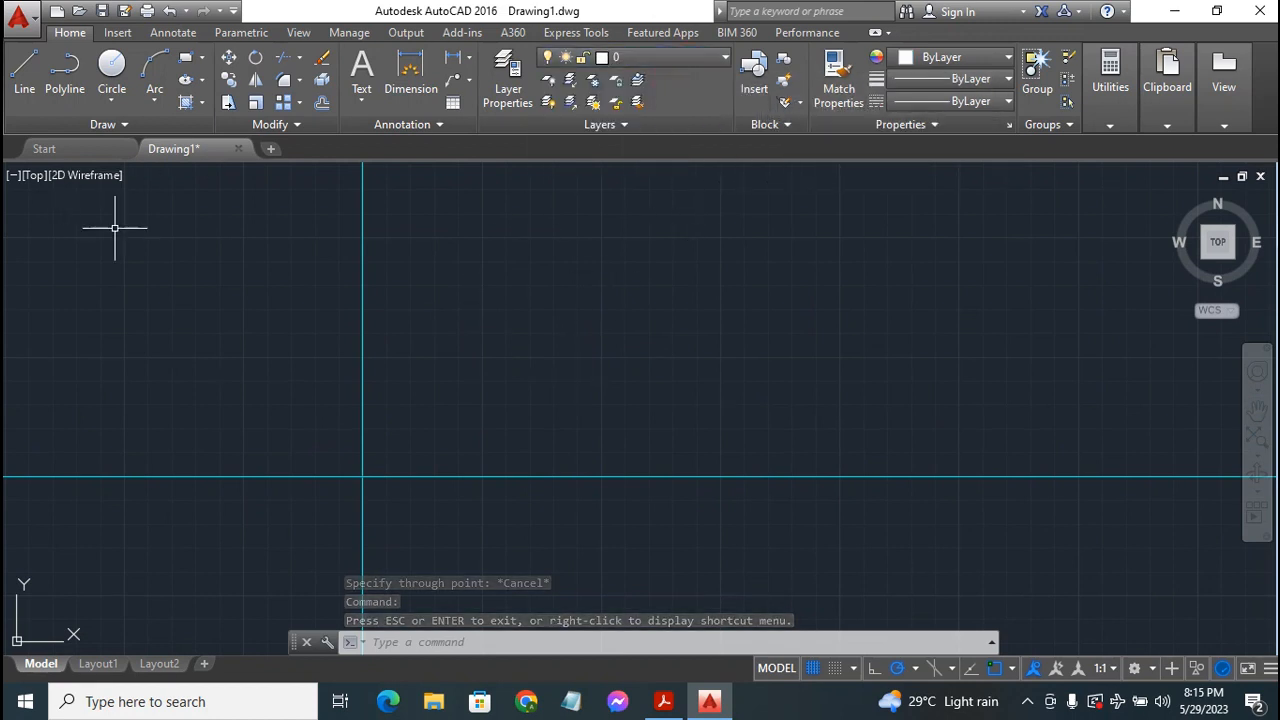
- Draw the profile's left edge as a vertical line 70 units upward from the construction lines' intersection, checking the Exercise 10 drawing for its length
{"action": "left_click", "coordinate": [24, 72]}
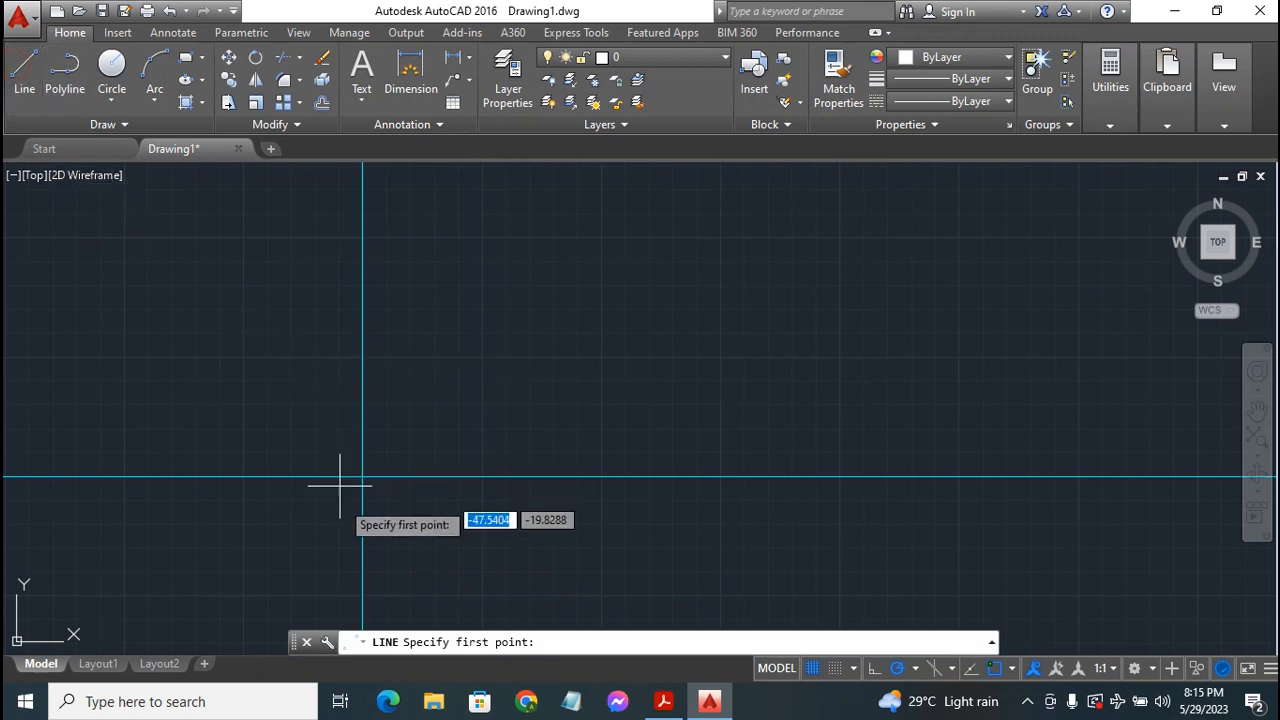
{"action": "left_click", "coordinate": [663, 701]}
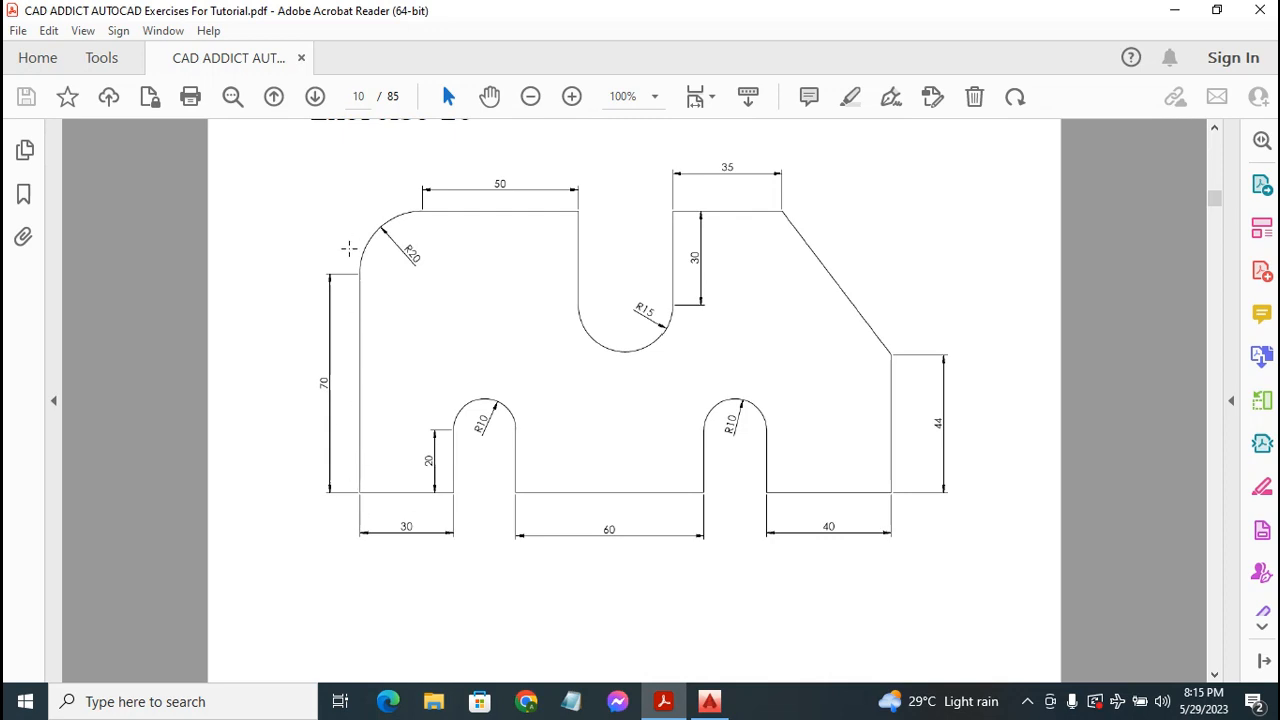
{"action": "left_click", "coordinate": [698, 706]}
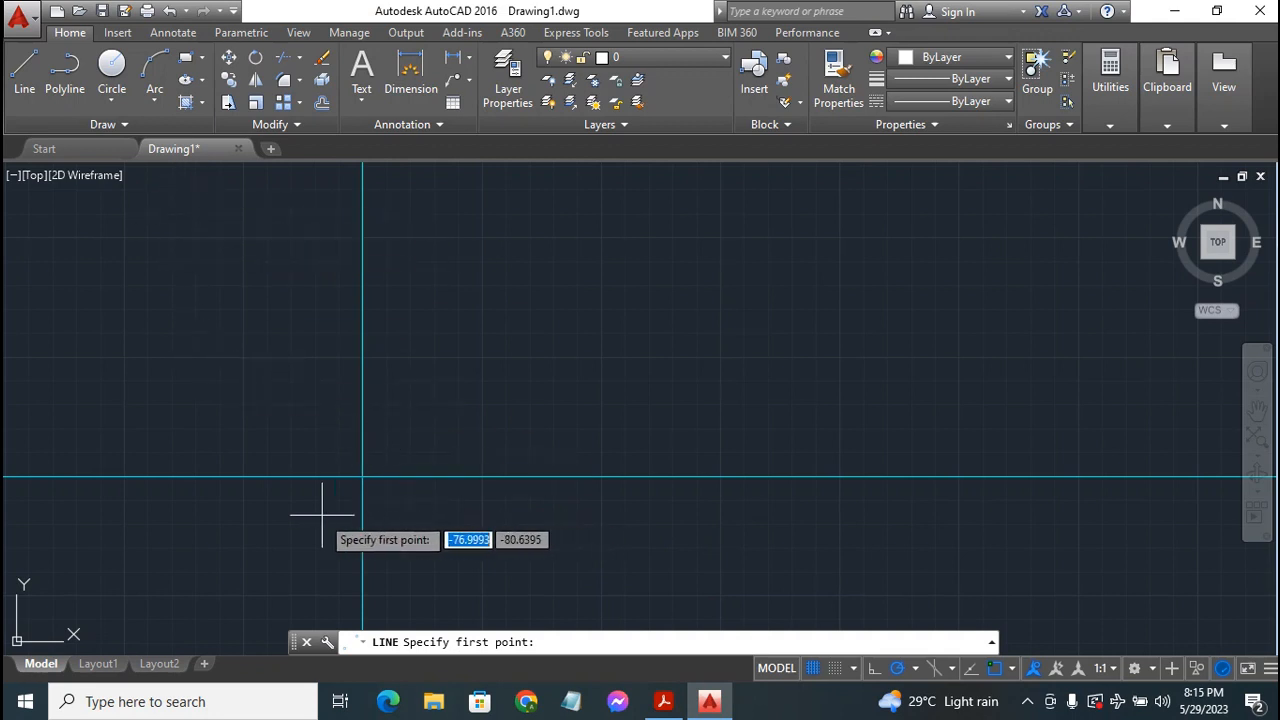
{"action": "left_click", "coordinate": [361, 477]}
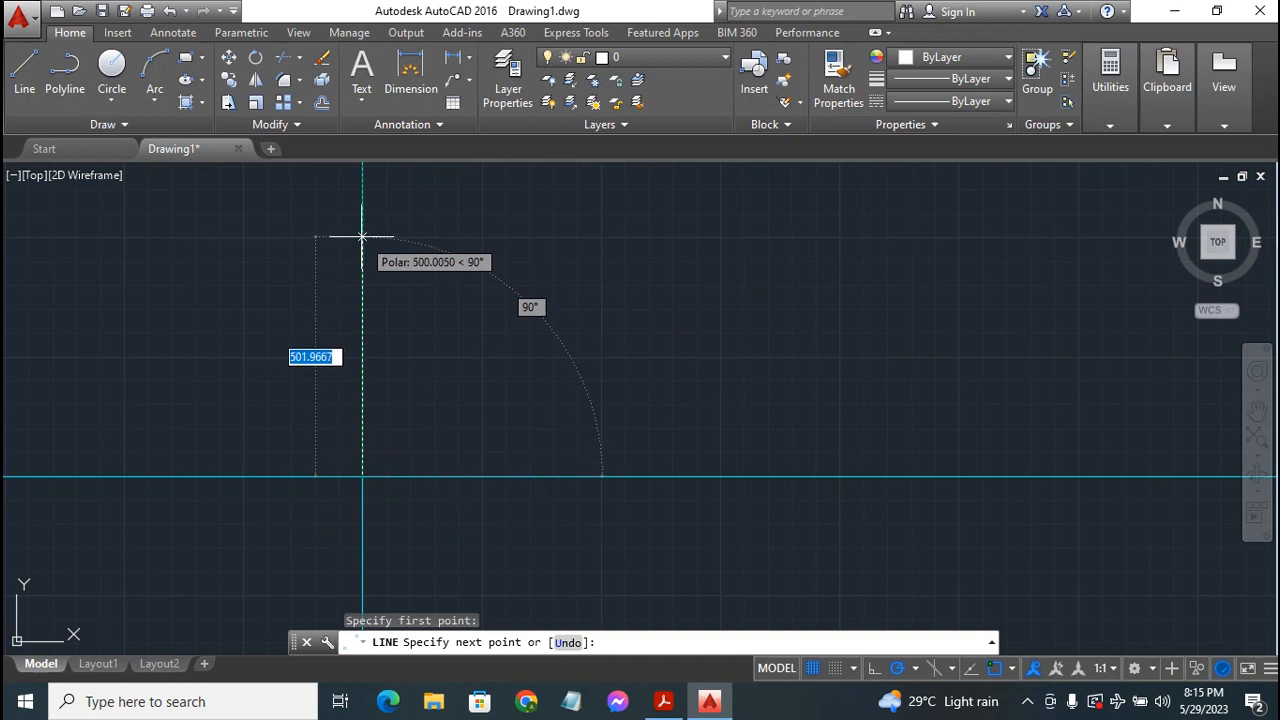
{"action": "type", "text": "70"}
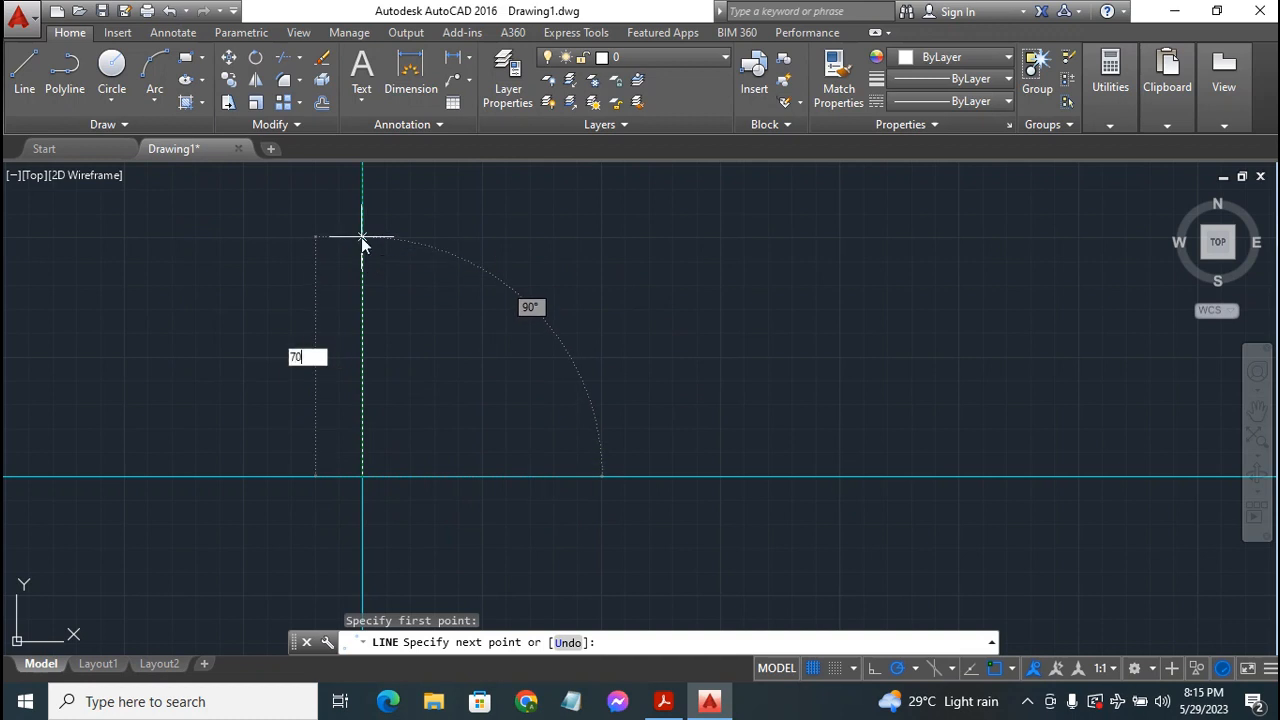
{"action": "key", "text": "Return"}
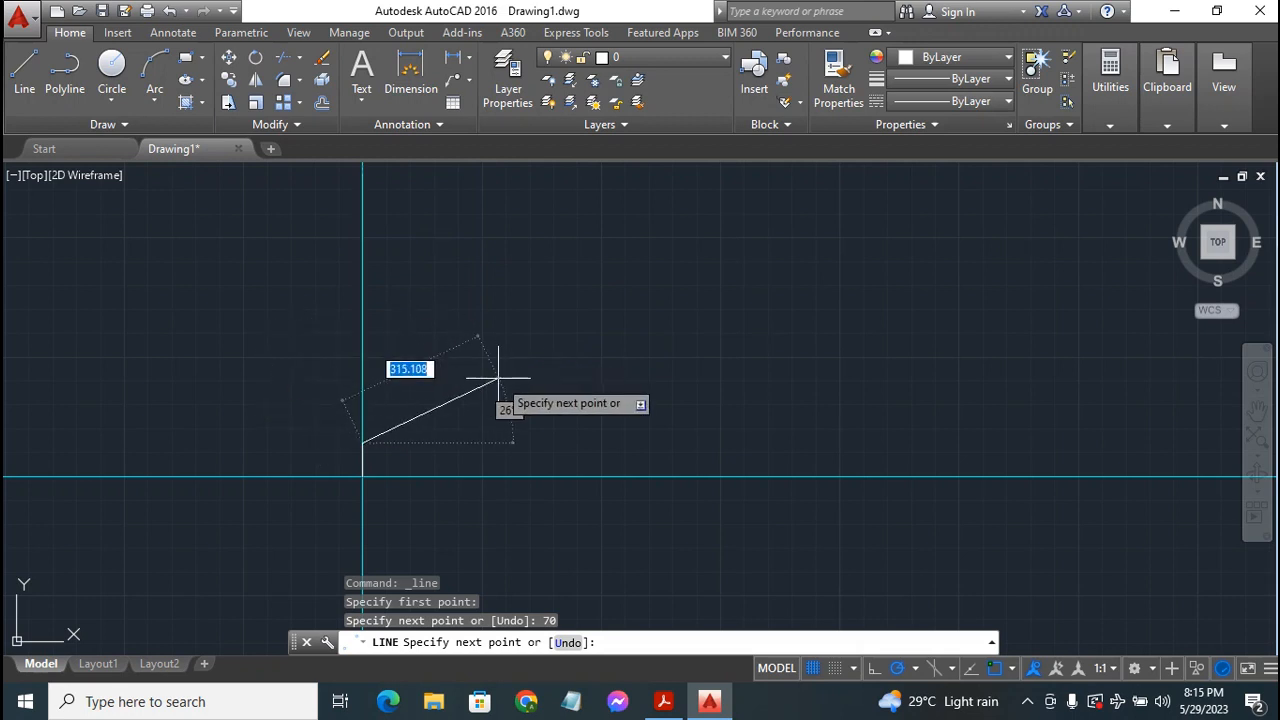
{"action": "key", "text": "Escape"}
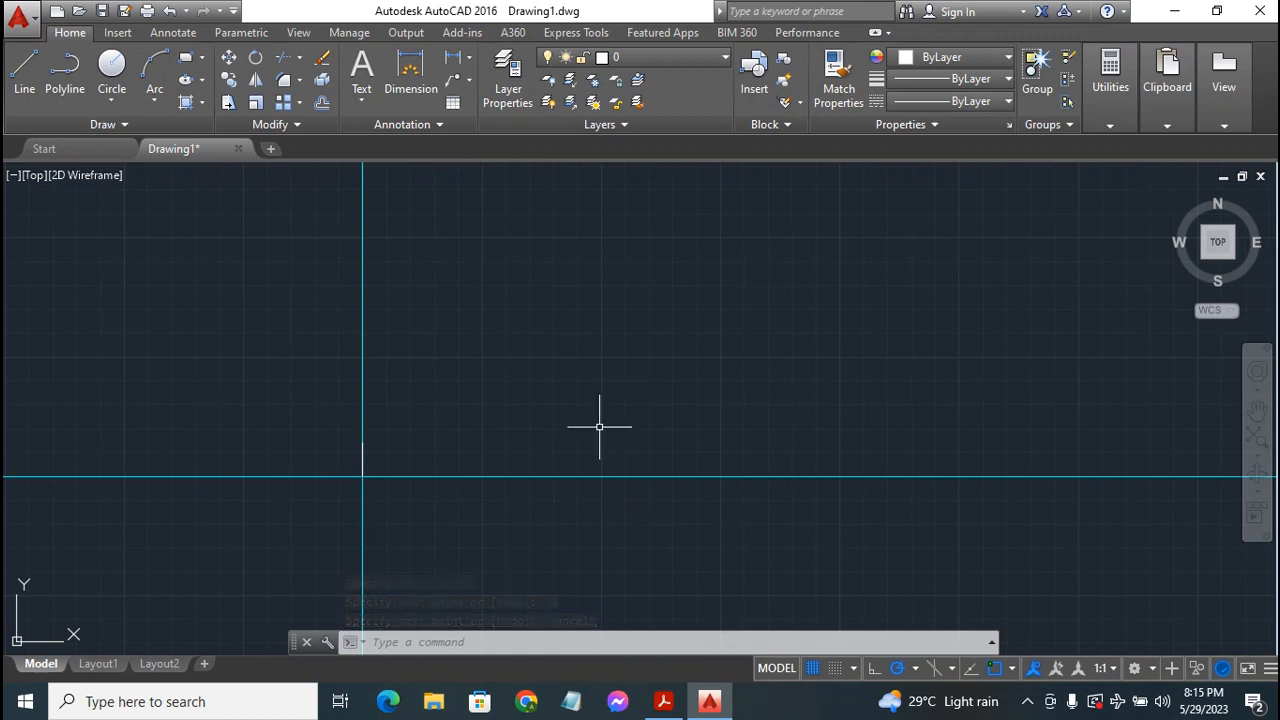
{"action": "scroll", "coordinate": [603, 427], "scroll_direction": "up", "scroll_amount": 4}
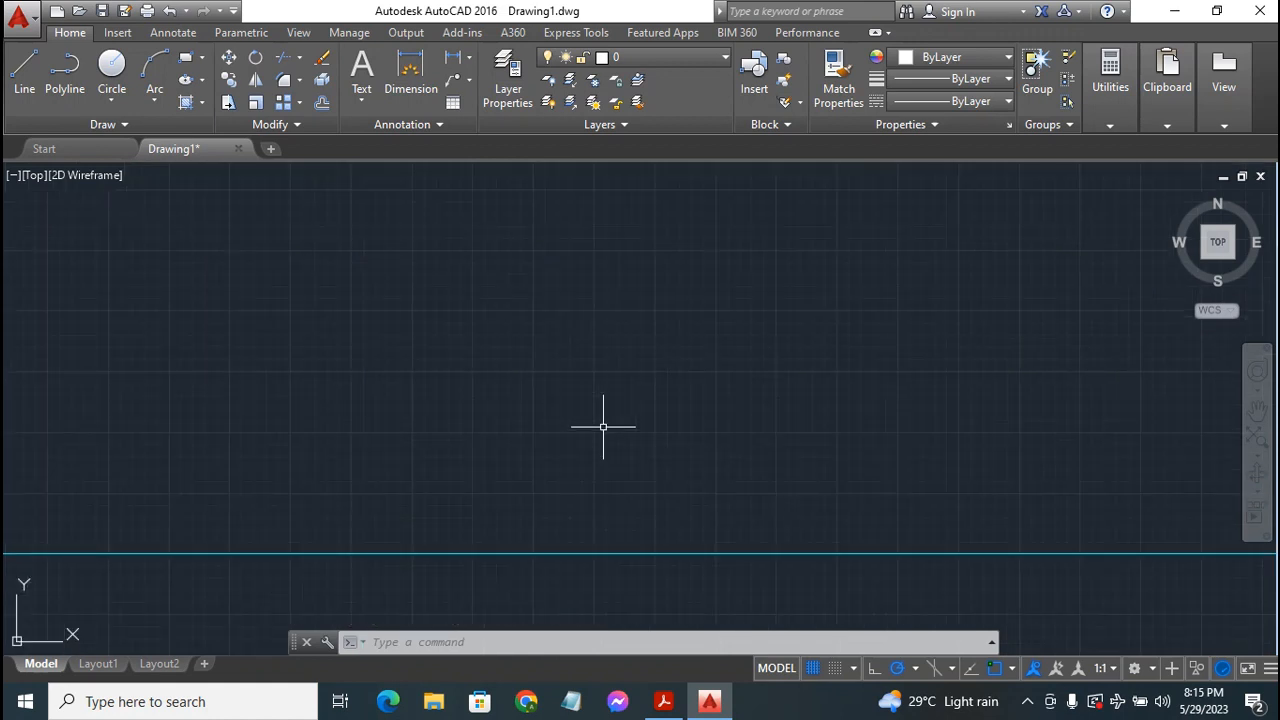
- Draw the first bottom edge as a horizontal line 30 units rightward from the construction lines' intersection, checking the Exercise 10 drawing for its length
{"action": "left_click", "coordinate": [1257, 409]}
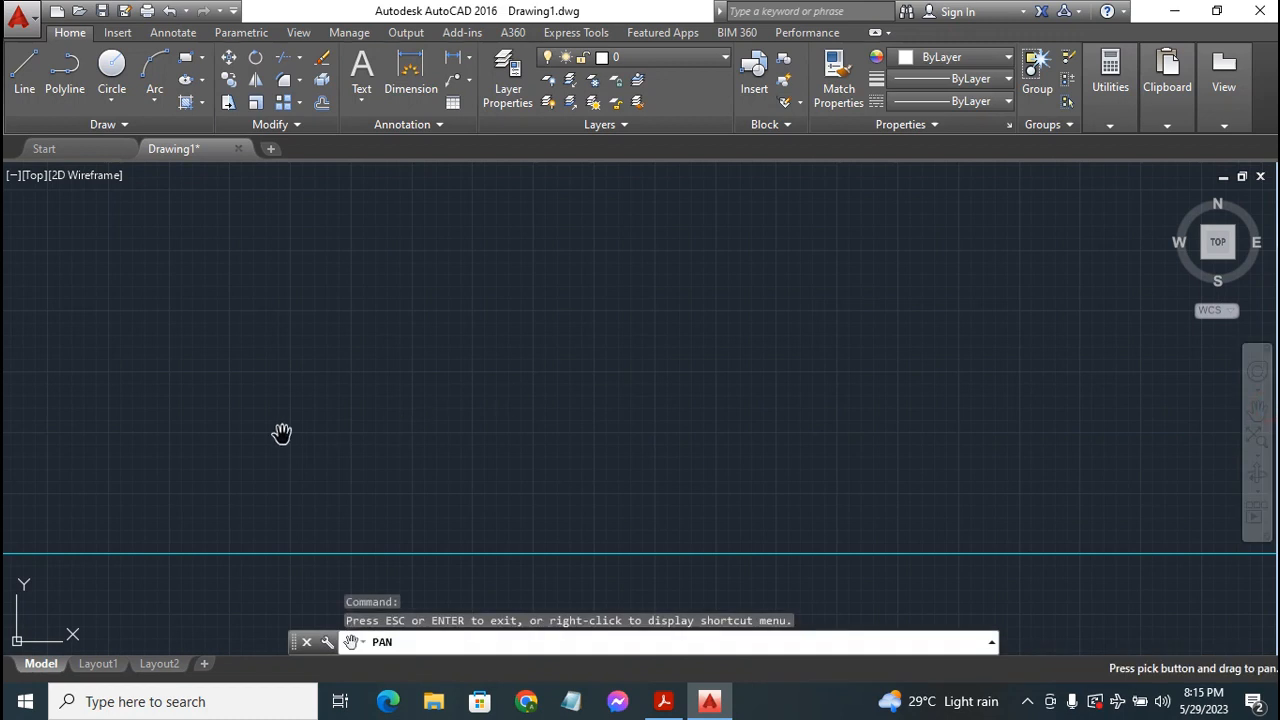
{"action": "mouse_move", "coordinate": [217, 440]}
{"action": "left_mouse_down"}
{"action": "mouse_move", "coordinate": [751, 408]}
{"action": "mouse_move", "coordinate": [743, 399]}
{"action": "mouse_move", "coordinate": [578, 456]}
{"action": "left_mouse_up"}
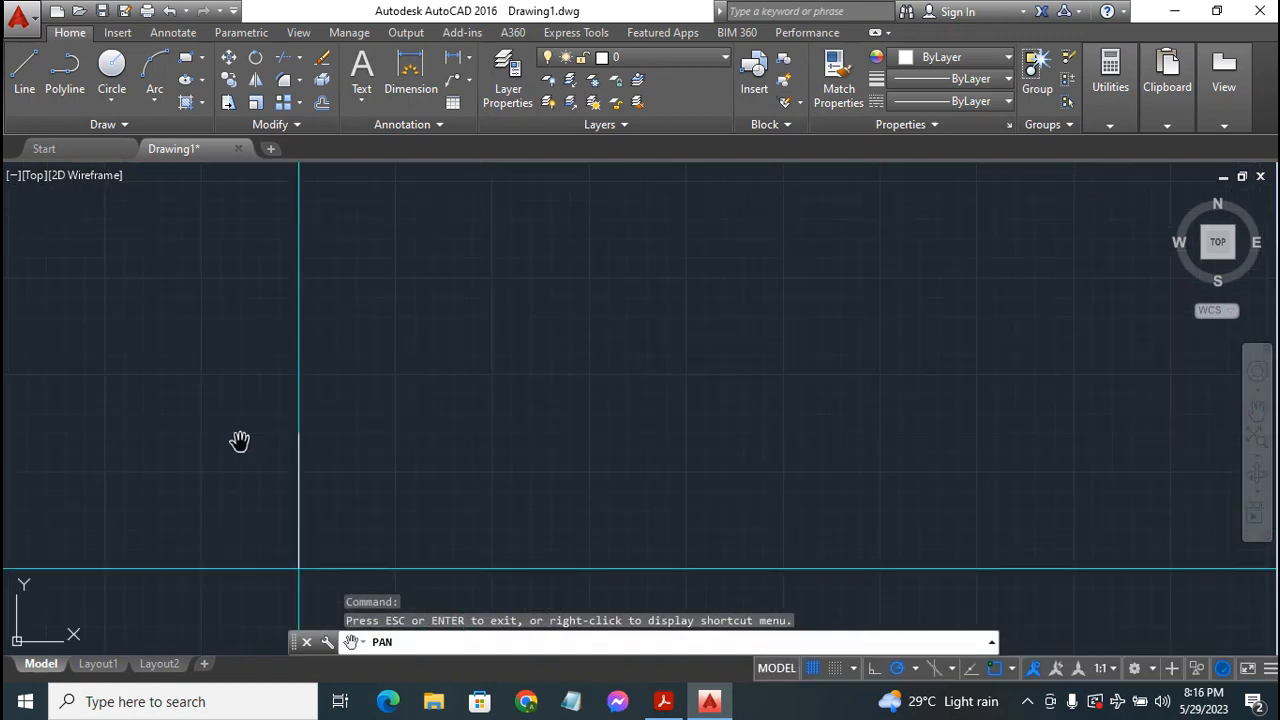
{"action": "left_click_drag", "start_coordinate": [157, 494], "coordinate": [308, 420]}
{"action": "scroll", "coordinate": [482, 468], "scroll_direction": "up", "scroll_amount": 6}
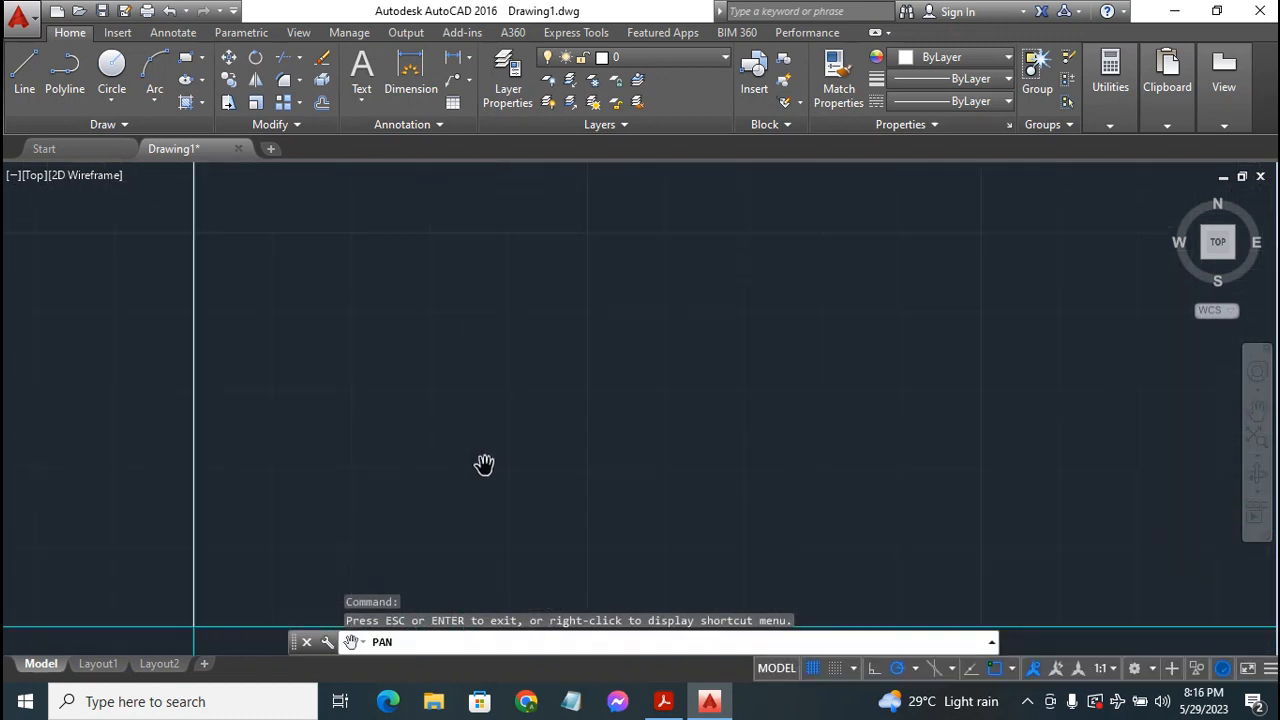
{"action": "scroll", "coordinate": [531, 374], "scroll_direction": "down", "scroll_amount": 4}
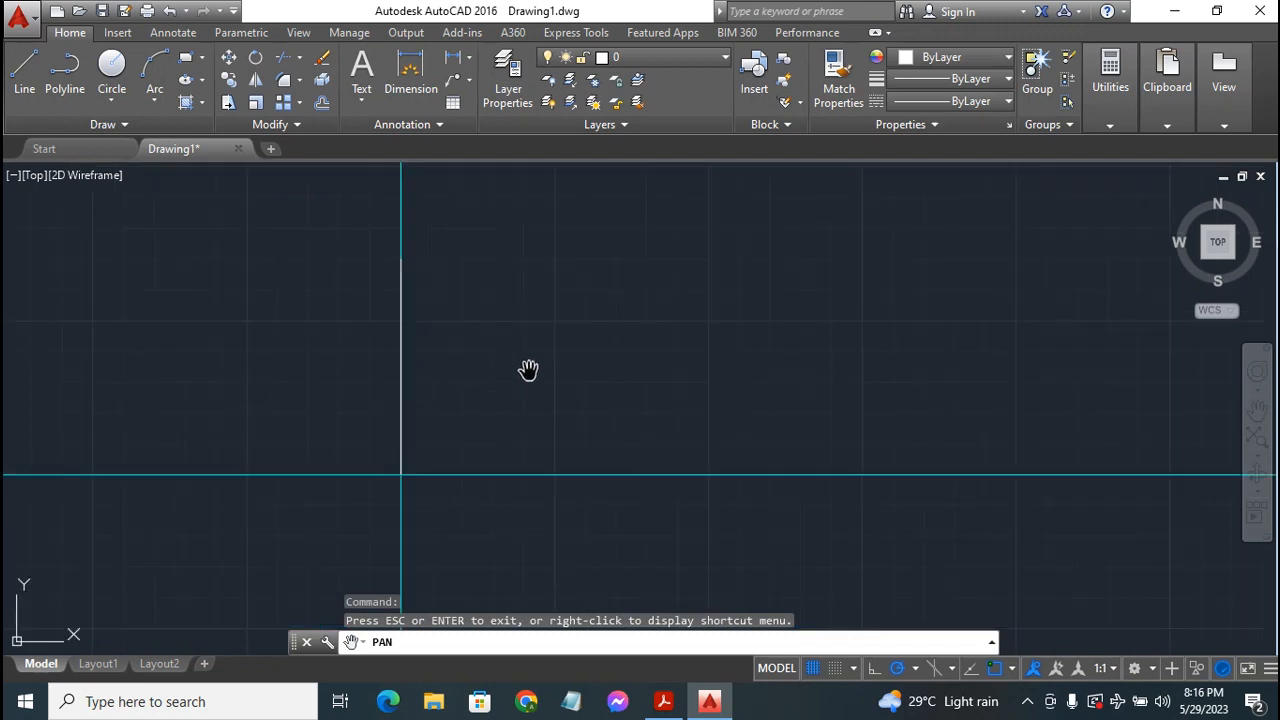
{"action": "mouse_move", "coordinate": [529, 354]}
{"action": "left_mouse_down"}
{"action": "mouse_move", "coordinate": [503, 429]}
{"action": "mouse_move", "coordinate": [501, 392]}
{"action": "left_mouse_up"}
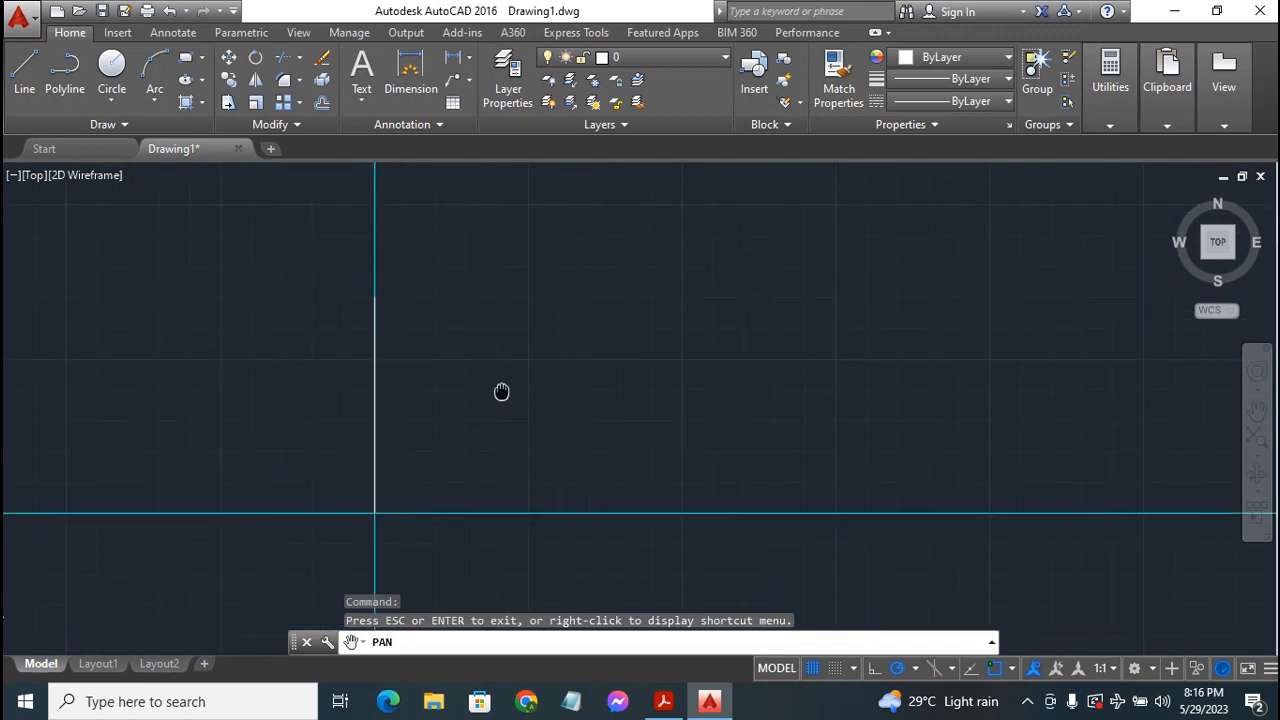
{"action": "key", "text": "Escape"}
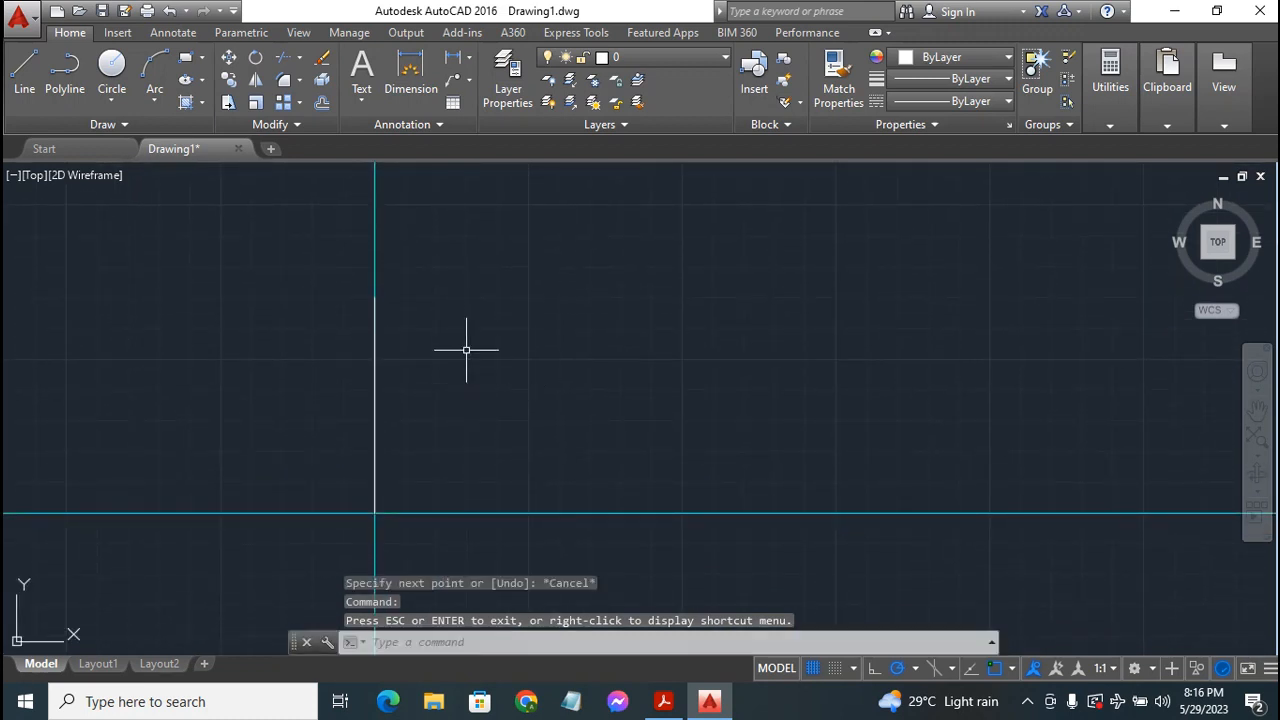
{"action": "left_click", "coordinate": [662, 700]}
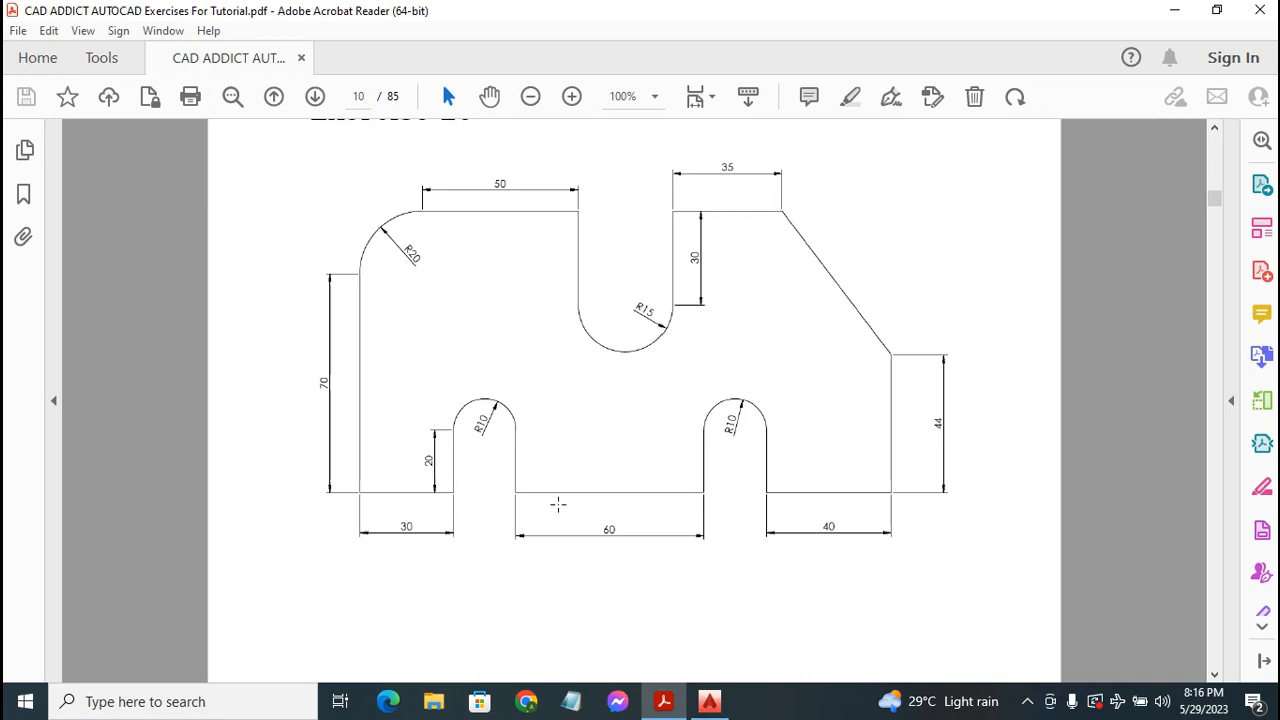
{"action": "left_click", "coordinate": [709, 701]}
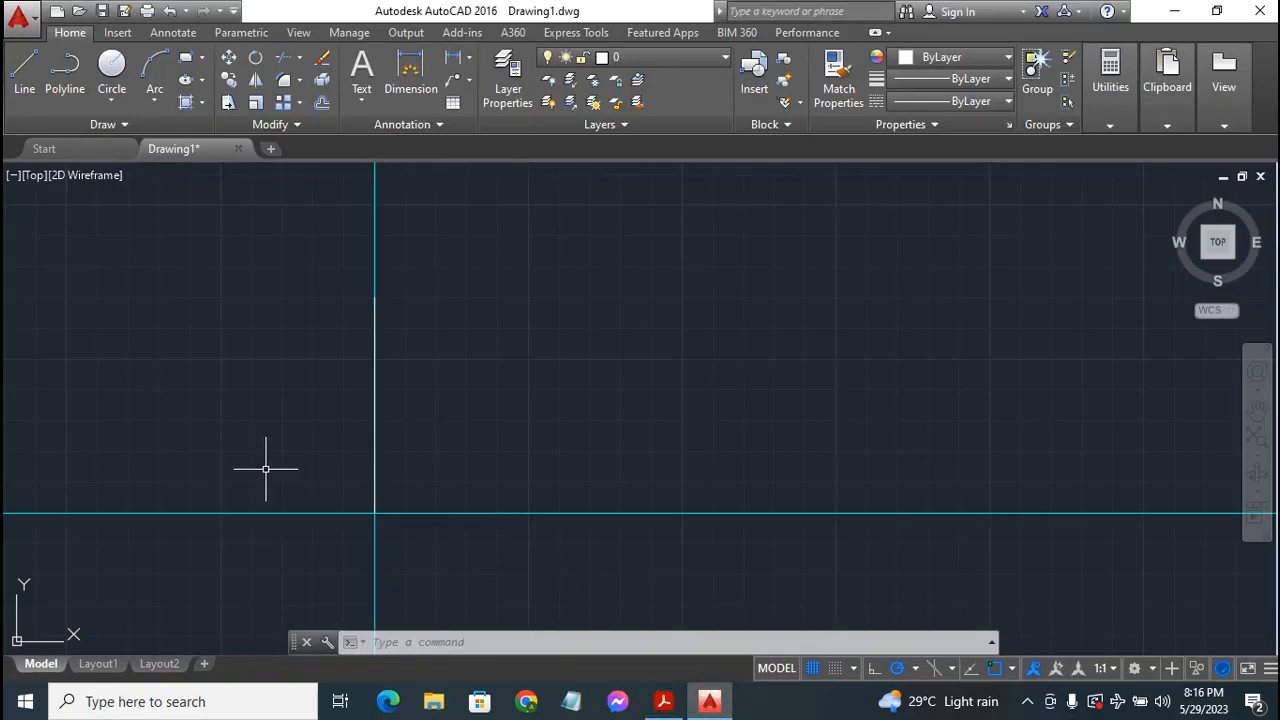
{"action": "left_click", "coordinate": [24, 68]}
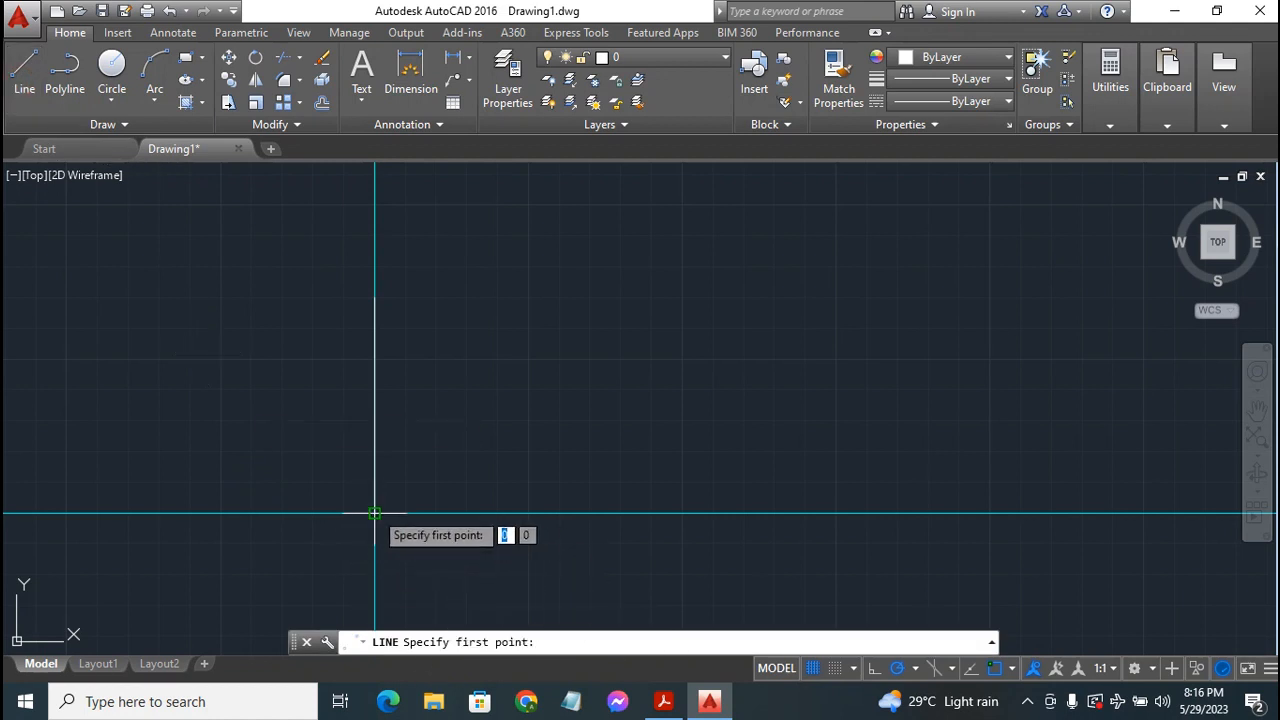
{"action": "left_click", "coordinate": [375, 514]}
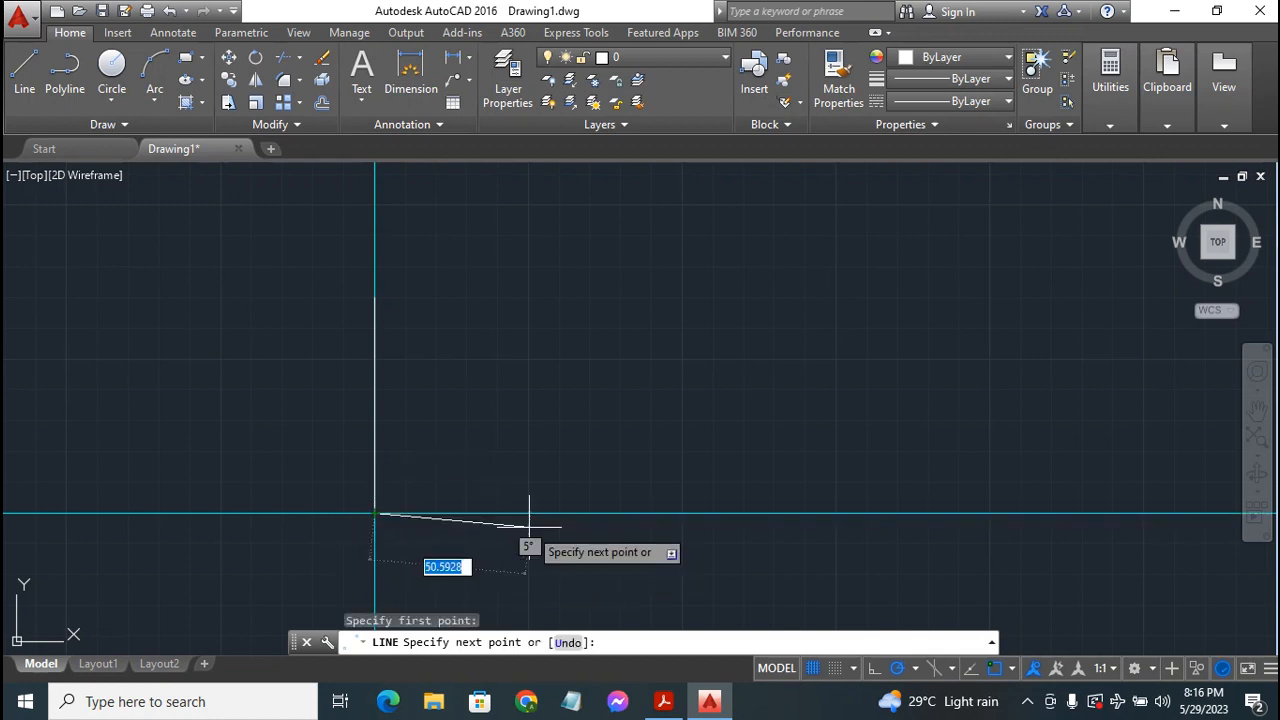
{"action": "type", "text": "30"}
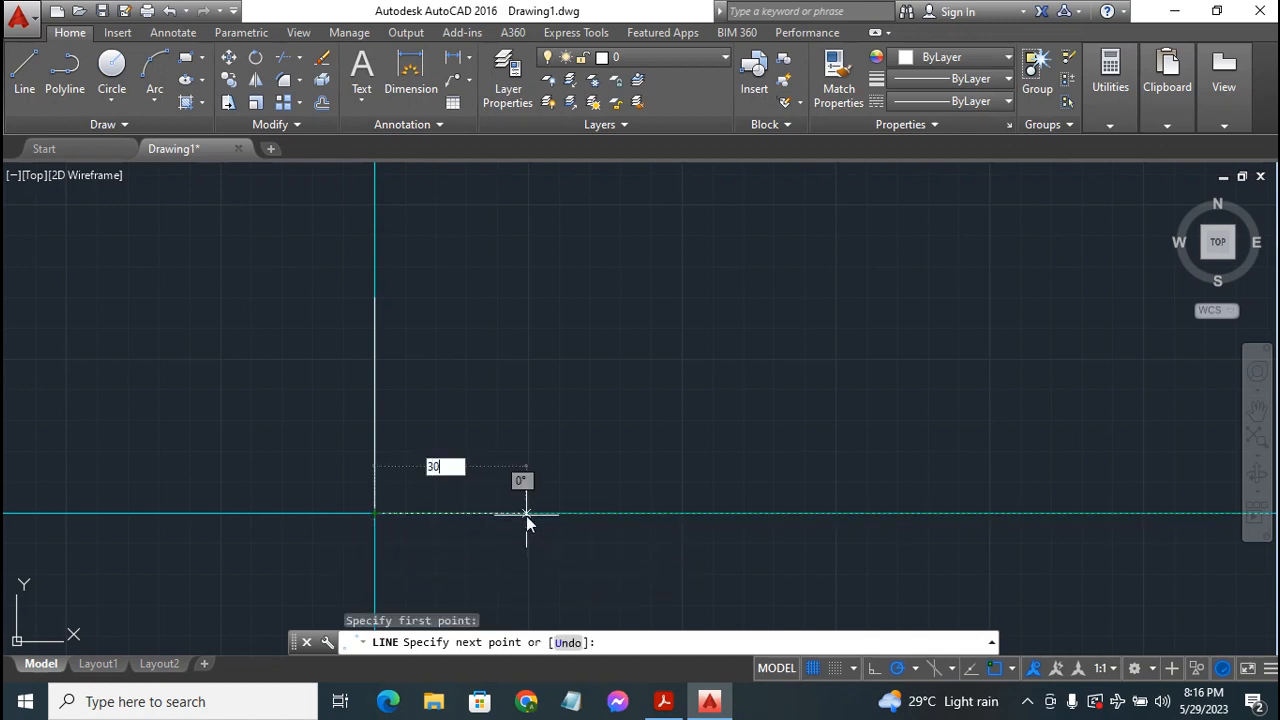
{"action": "key", "text": "Return"}
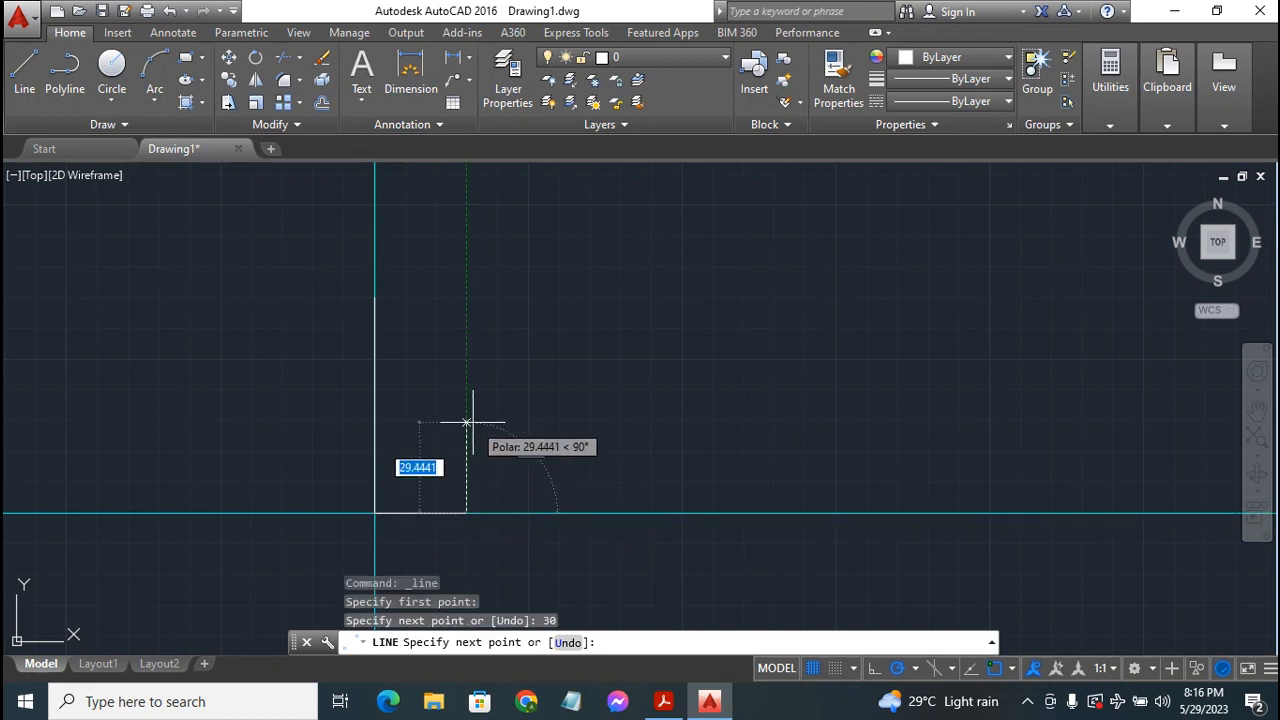
- Continue the line around the first slot: 20 units up, 20 across and 20 down, checking the Exercise 10 drawing for the slot's radius
{"action": "type", "text": "2"}
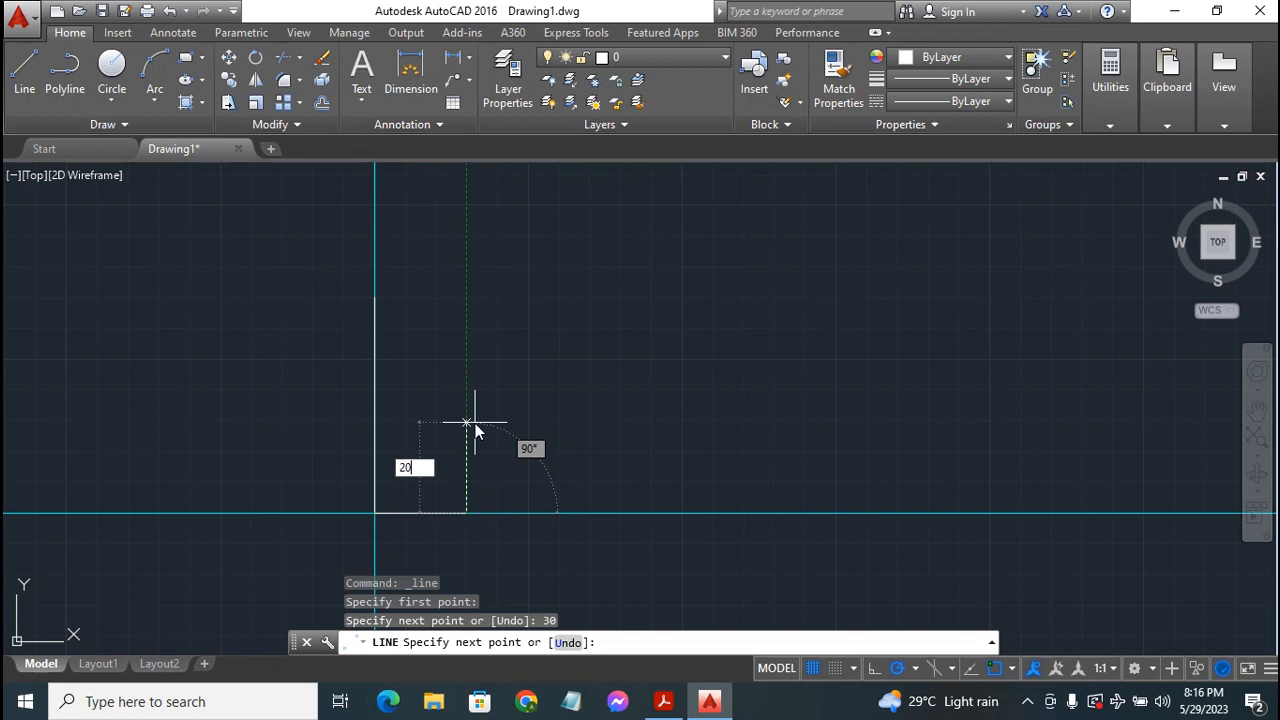
{"action": "type", "text": "0"}
{"action": "key", "text": "Return"}
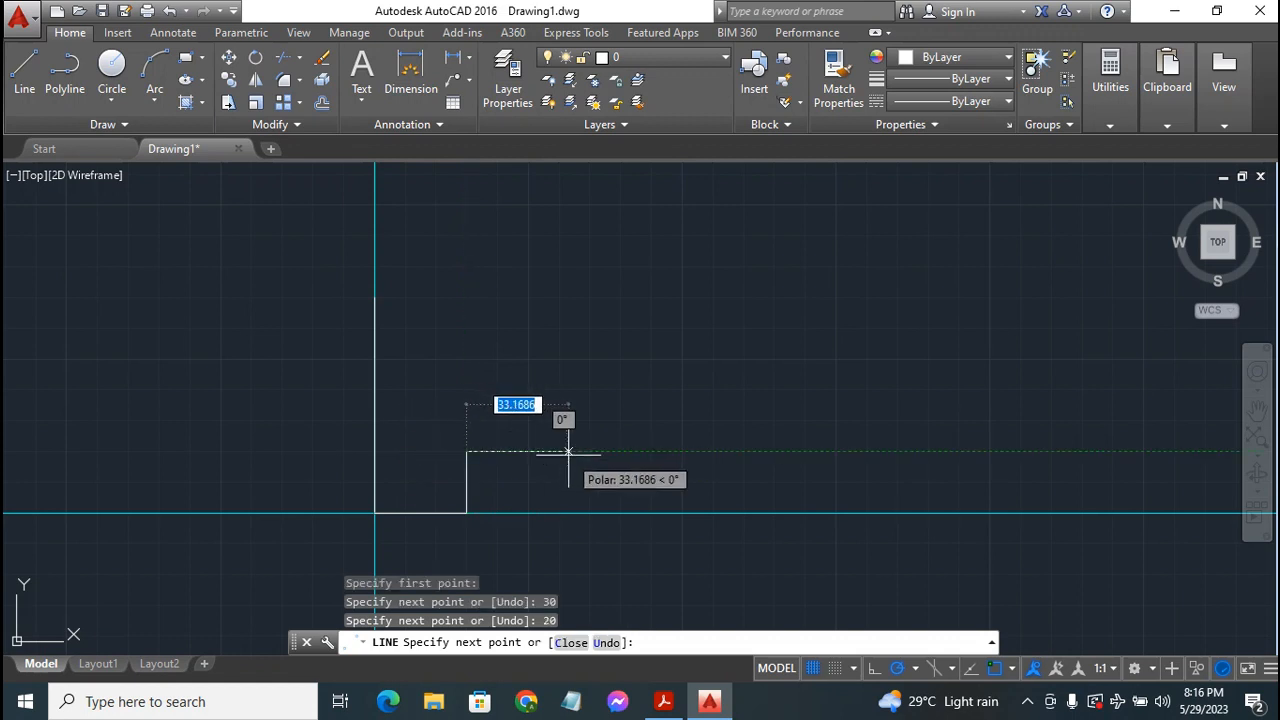
{"action": "left_click", "coordinate": [663, 701]}
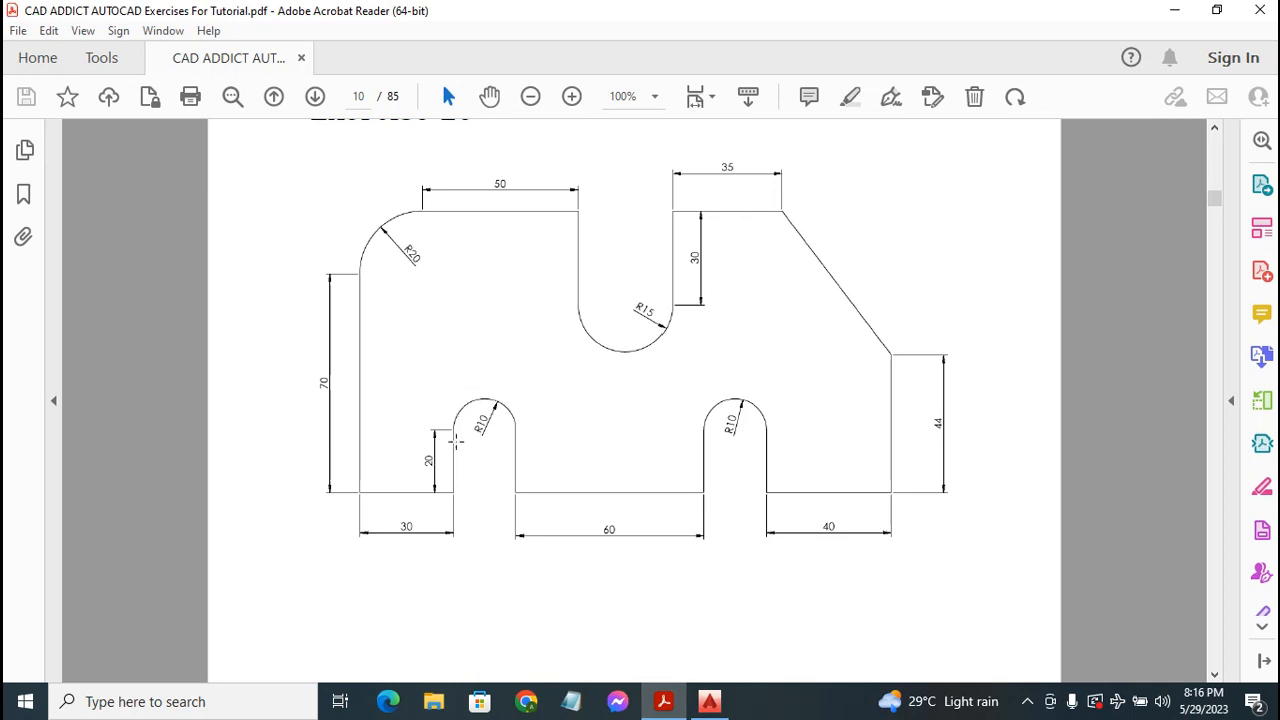
{"action": "left_click", "coordinate": [709, 701]}
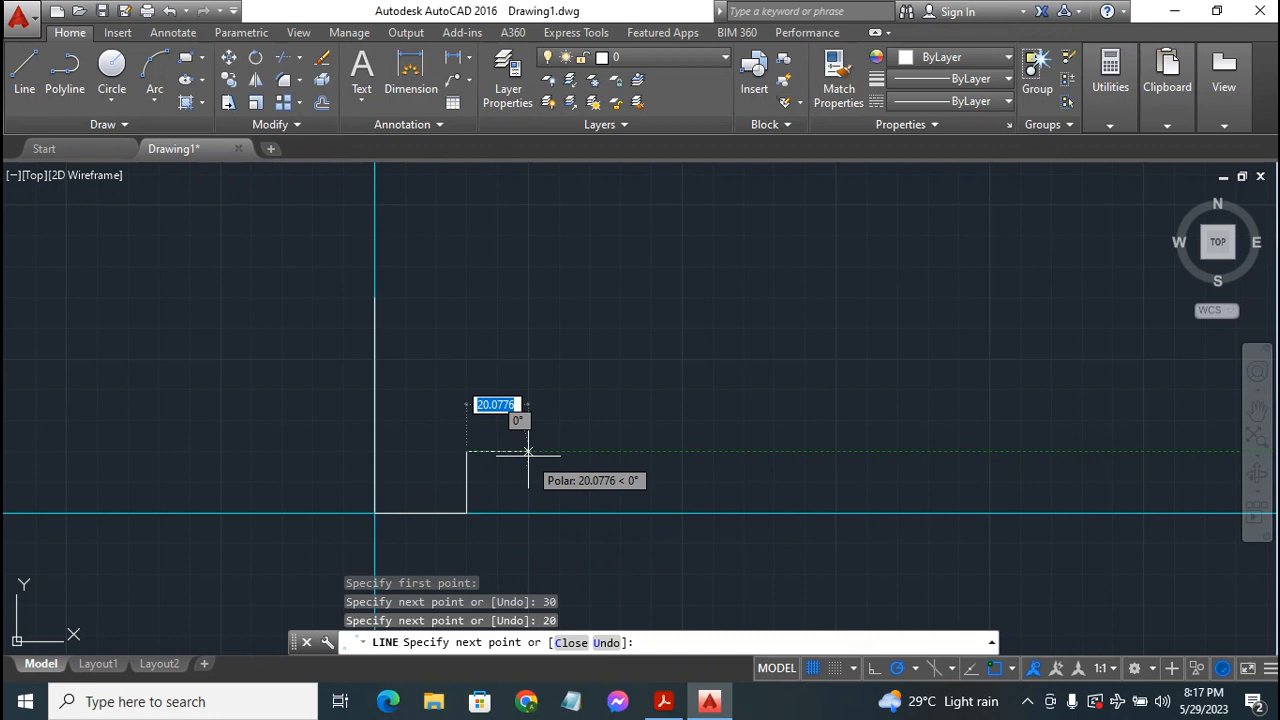
{"action": "left_click", "coordinate": [663, 701]}
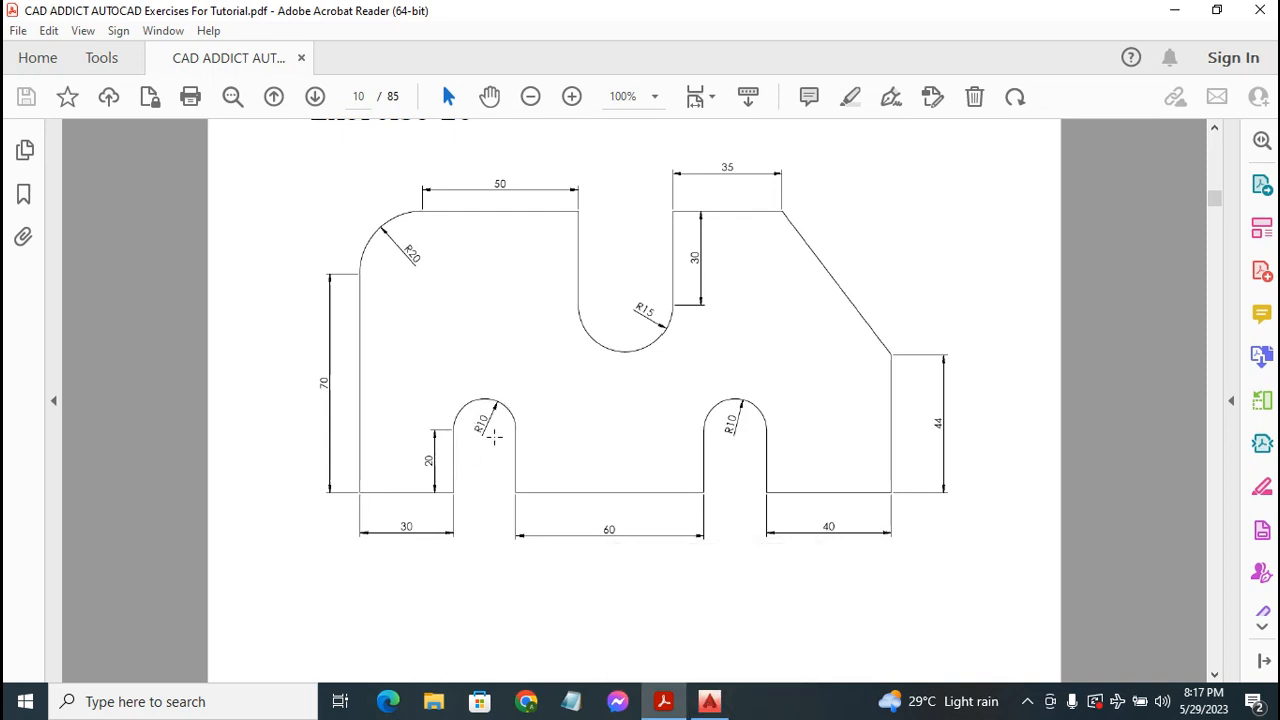
{"action": "left_click", "coordinate": [709, 701]}
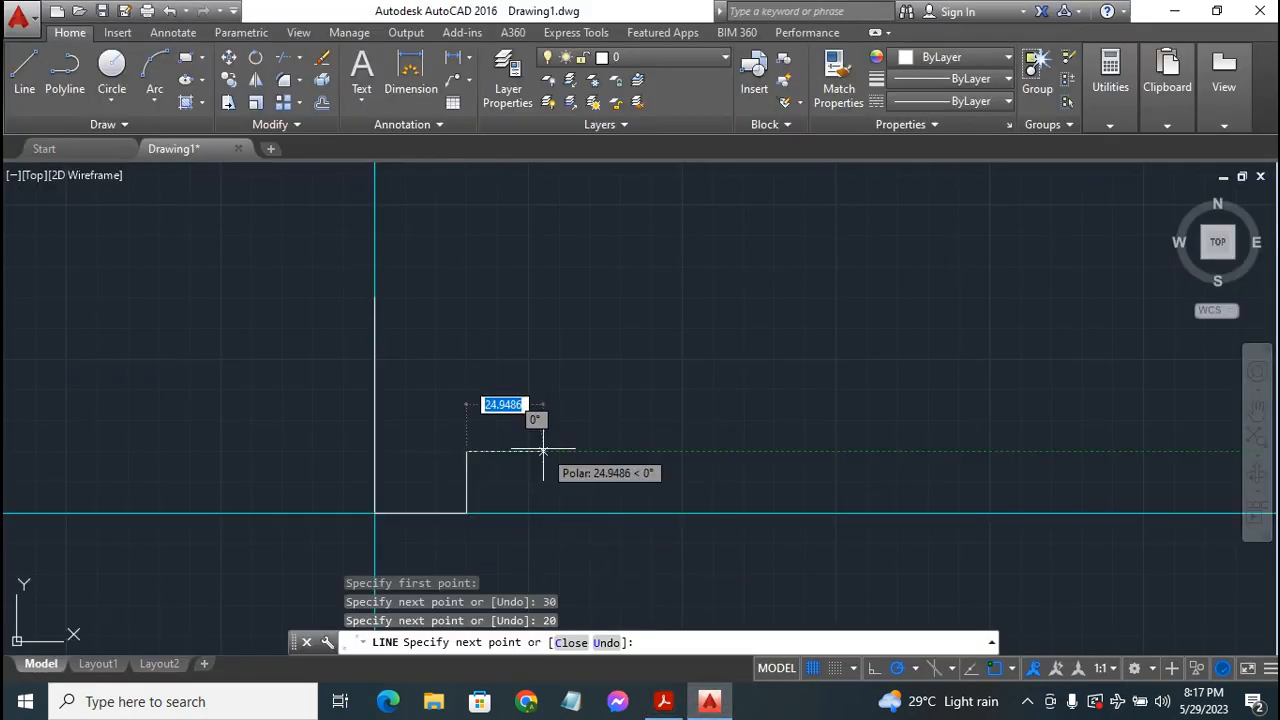
{"action": "type", "text": "20"}
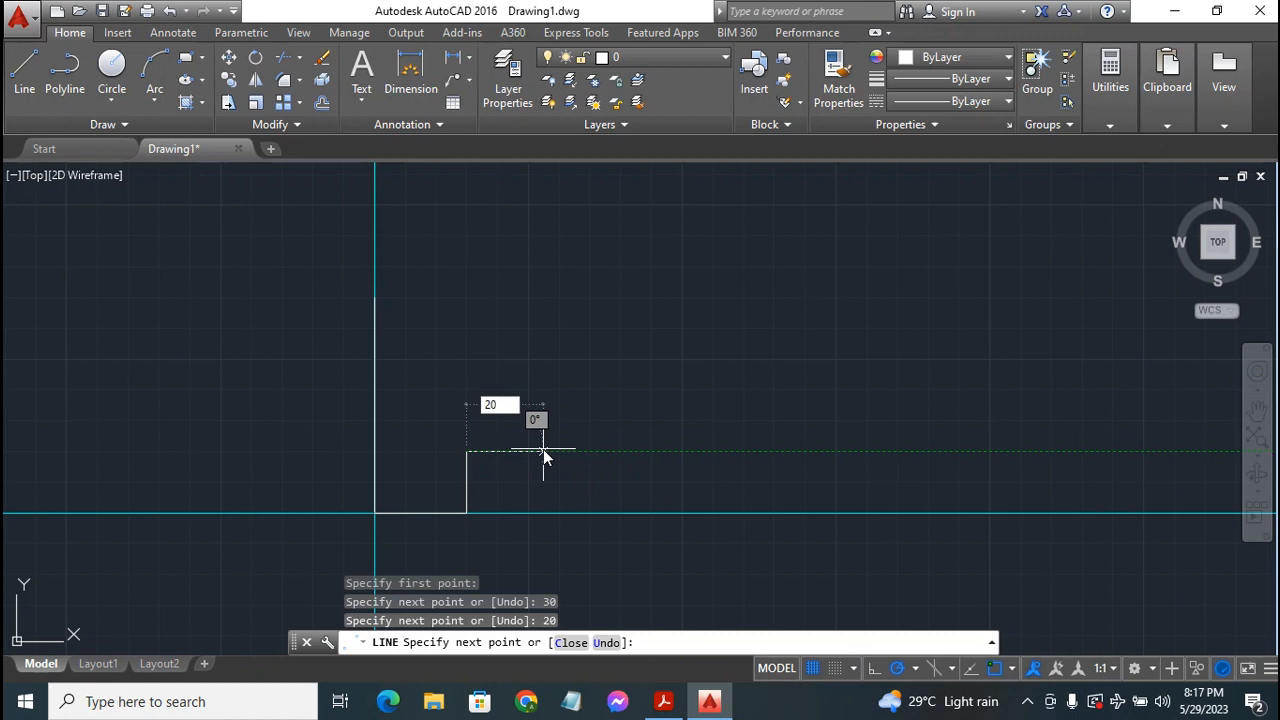
{"action": "key", "text": "Return"}
{"action": "left_click", "coordinate": [528, 451]}
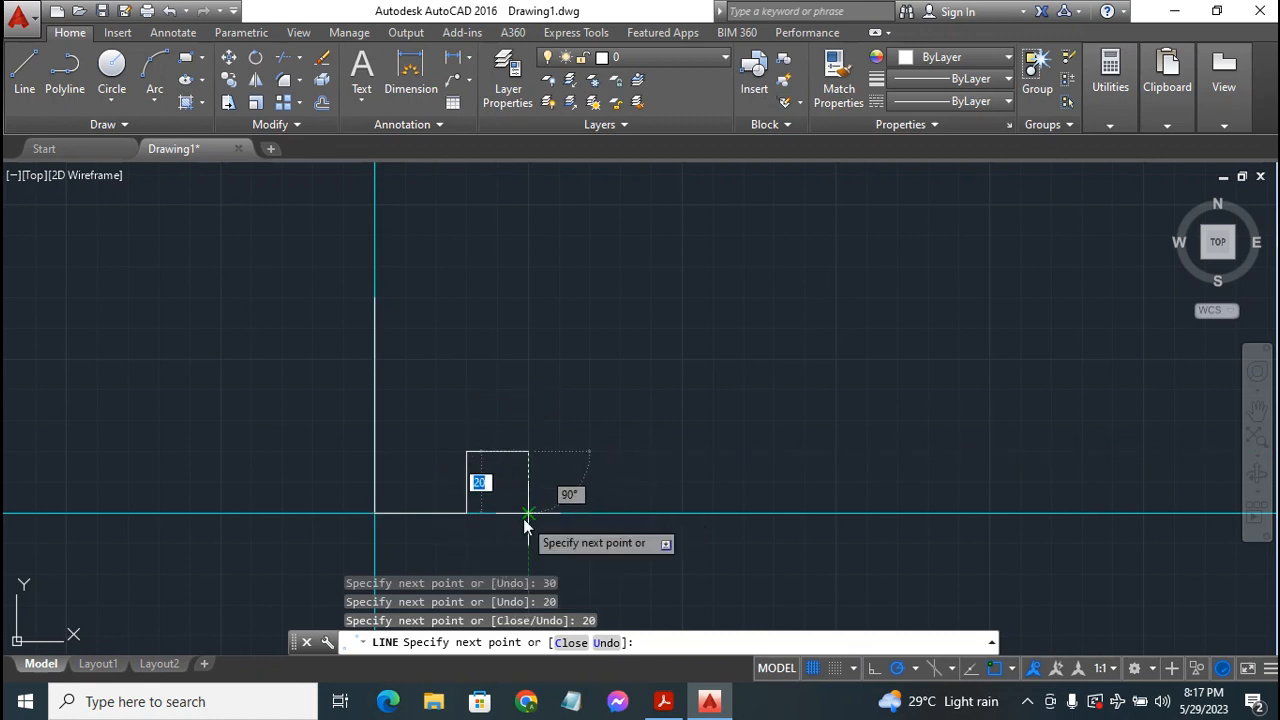
{"action": "type", "text": "20"}
{"action": "key", "text": "Return"}
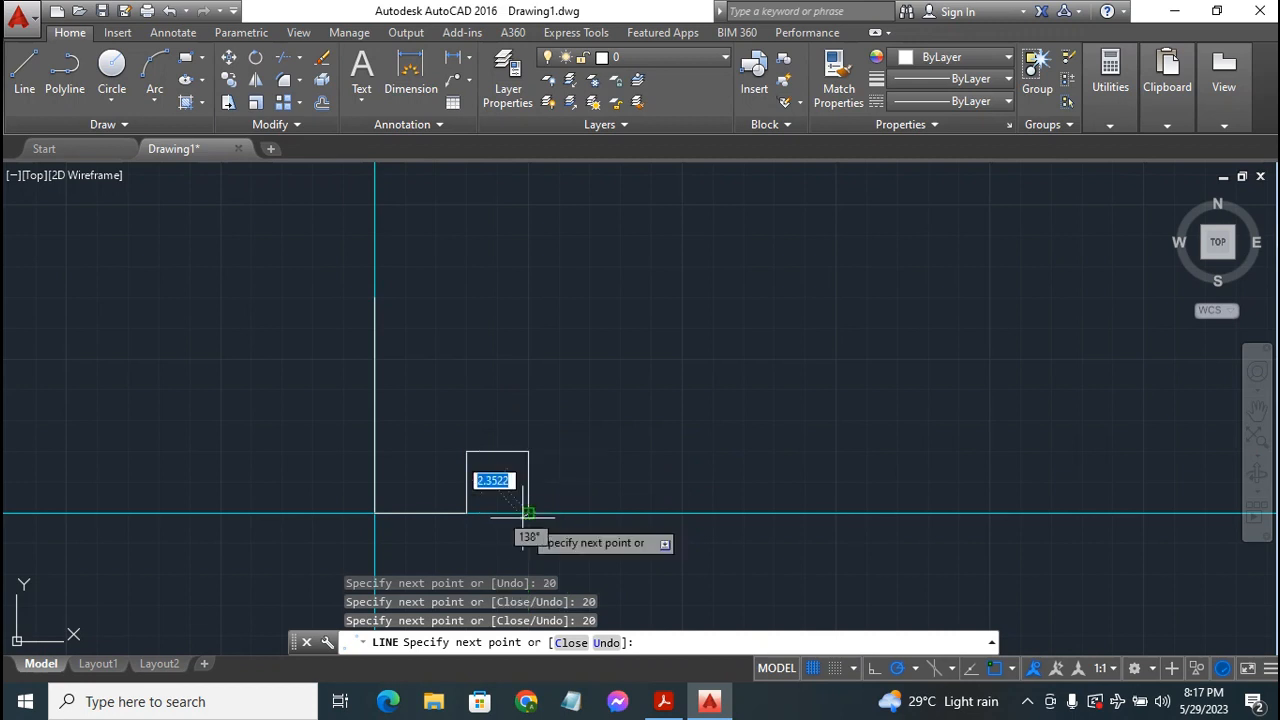
- Check the Exercise 10 drawing and continue the bottom edge 60 units rightward from the first slot
{"action": "left_click", "coordinate": [664, 704]}
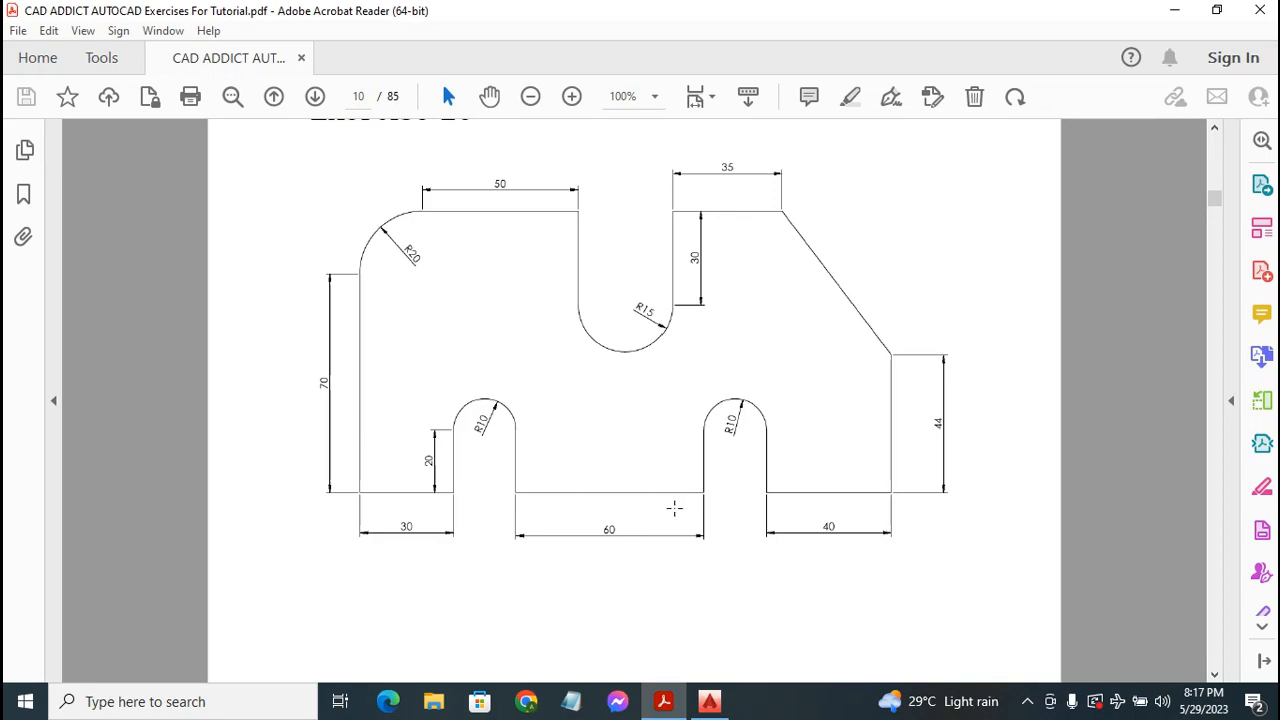
{"action": "left_click", "coordinate": [709, 701]}
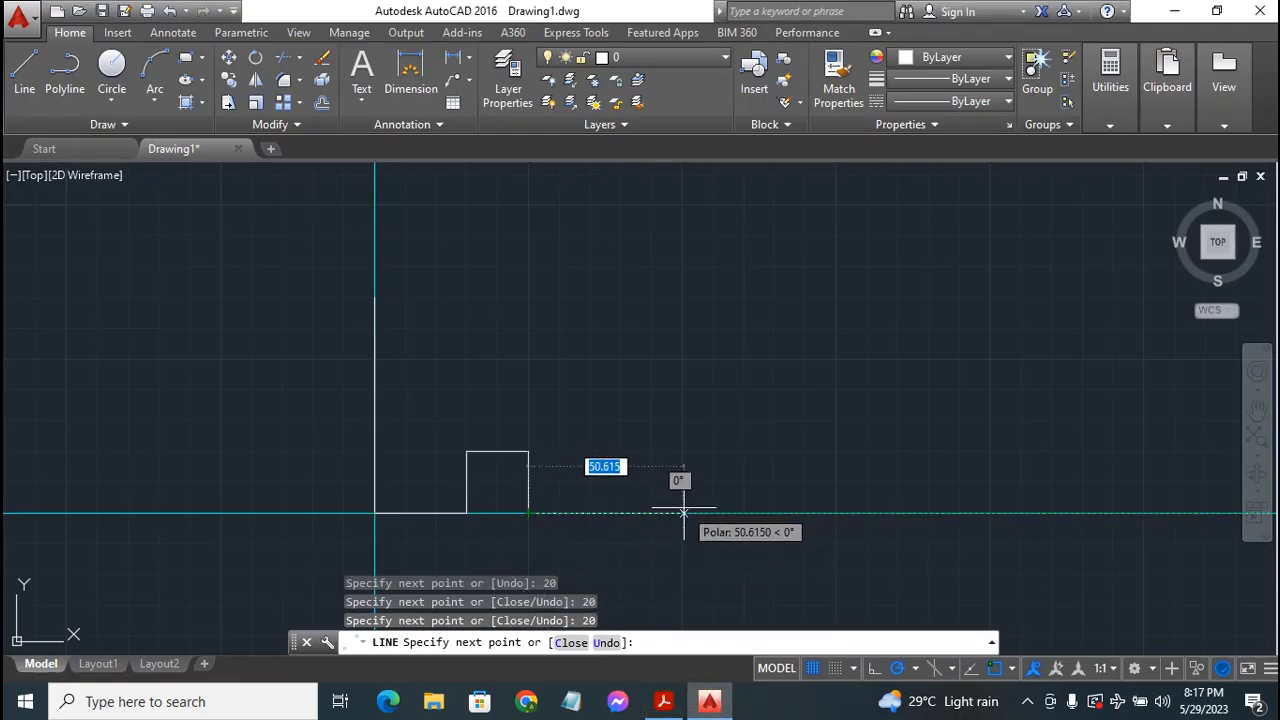
{"action": "type", "text": "60"}
{"action": "key", "text": "Return"}
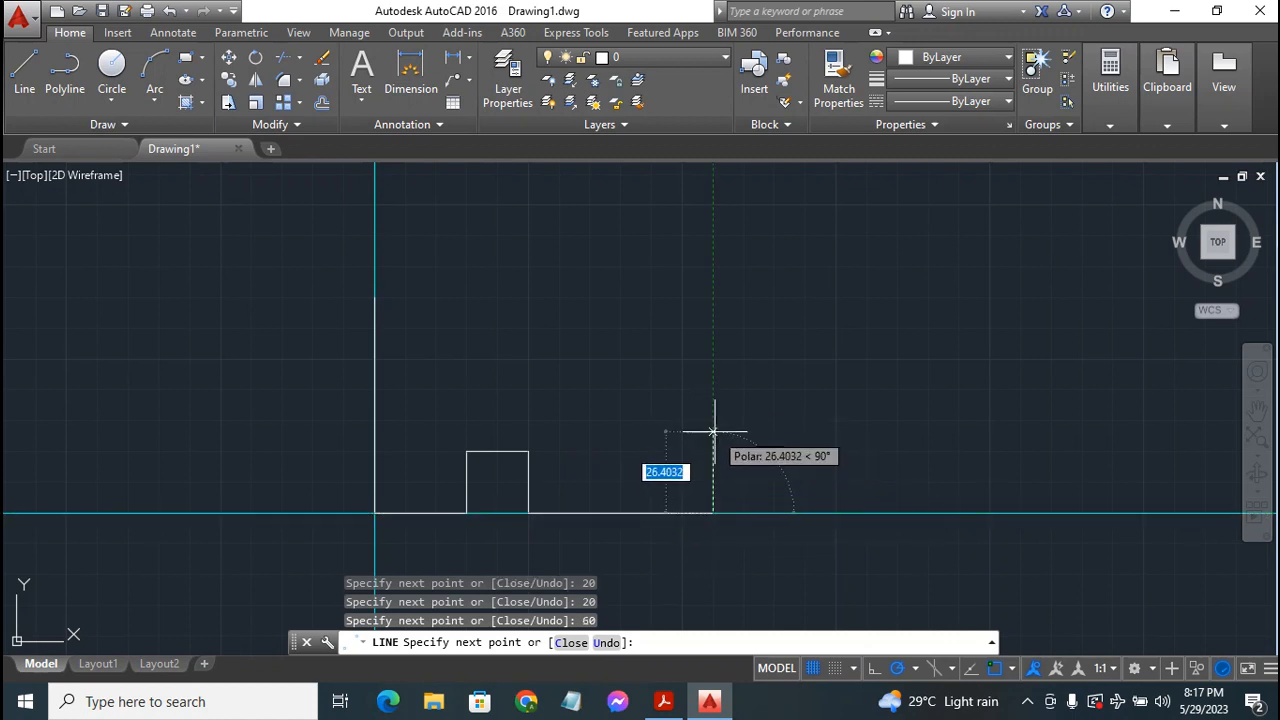
- Continue the line around the second slot with segments 20 units up, 20 across and 20 down
{"action": "type", "text": "20"}
{"action": "key", "text": "Return"}
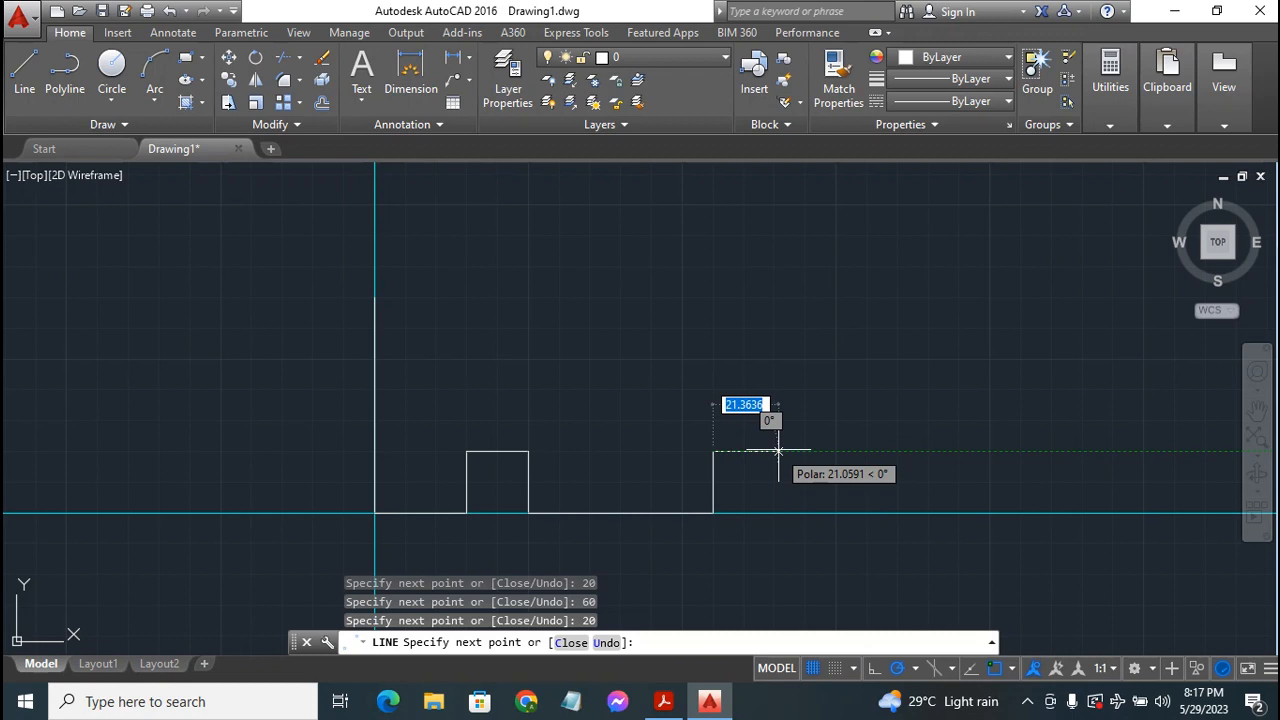
{"action": "type", "text": "2"}
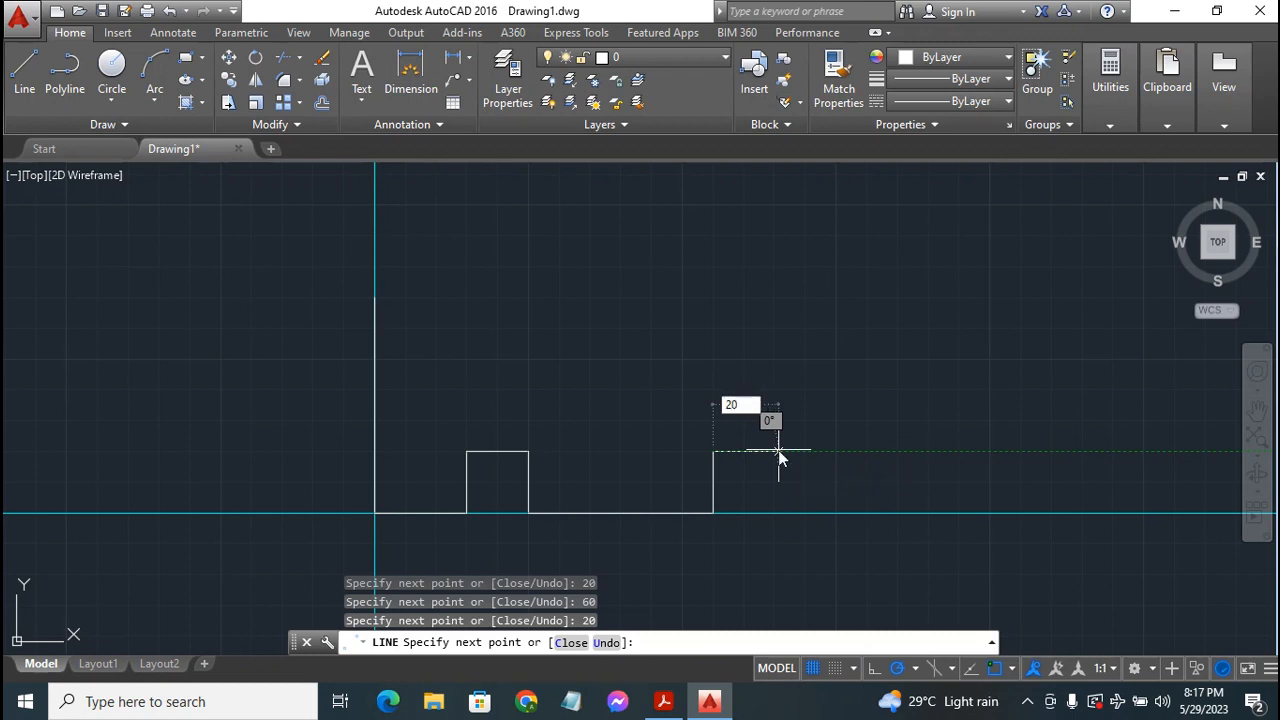
{"action": "type", "text": "0"}
{"action": "key", "text": "Return"}
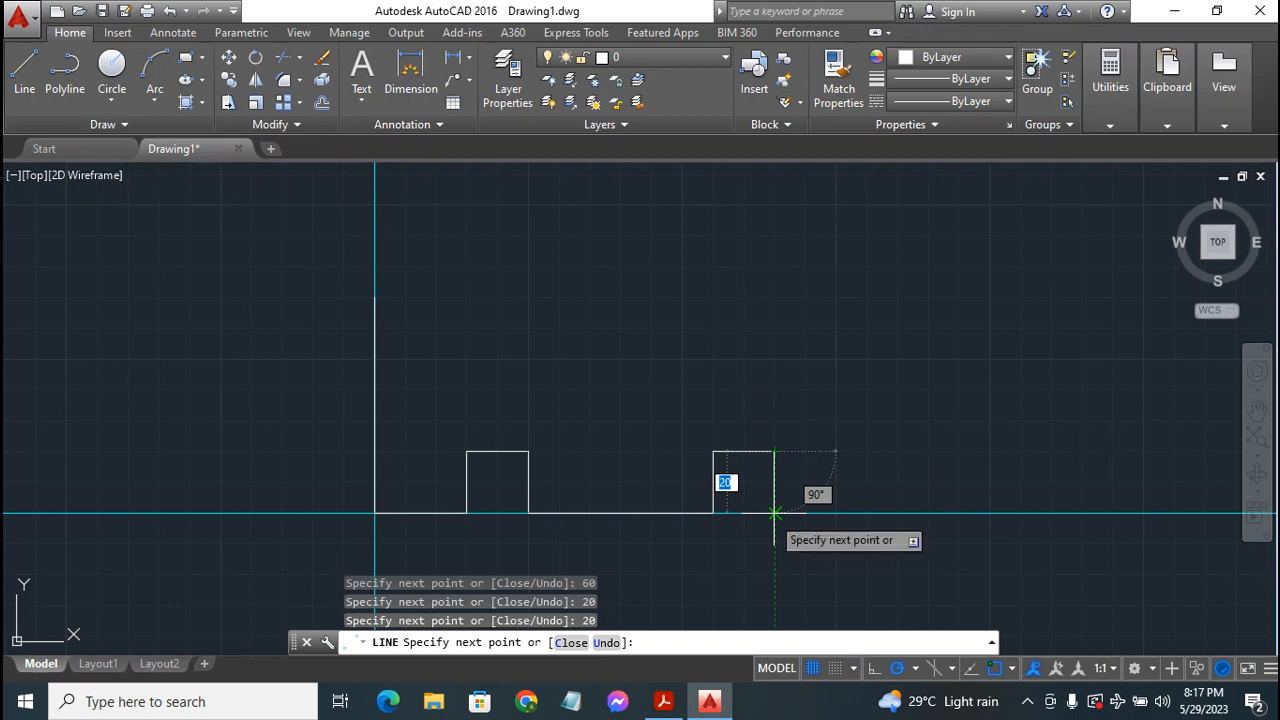
{"action": "key", "text": "BackSpace"}
{"action": "type", "text": "20"}
{"action": "key", "text": "Return"}
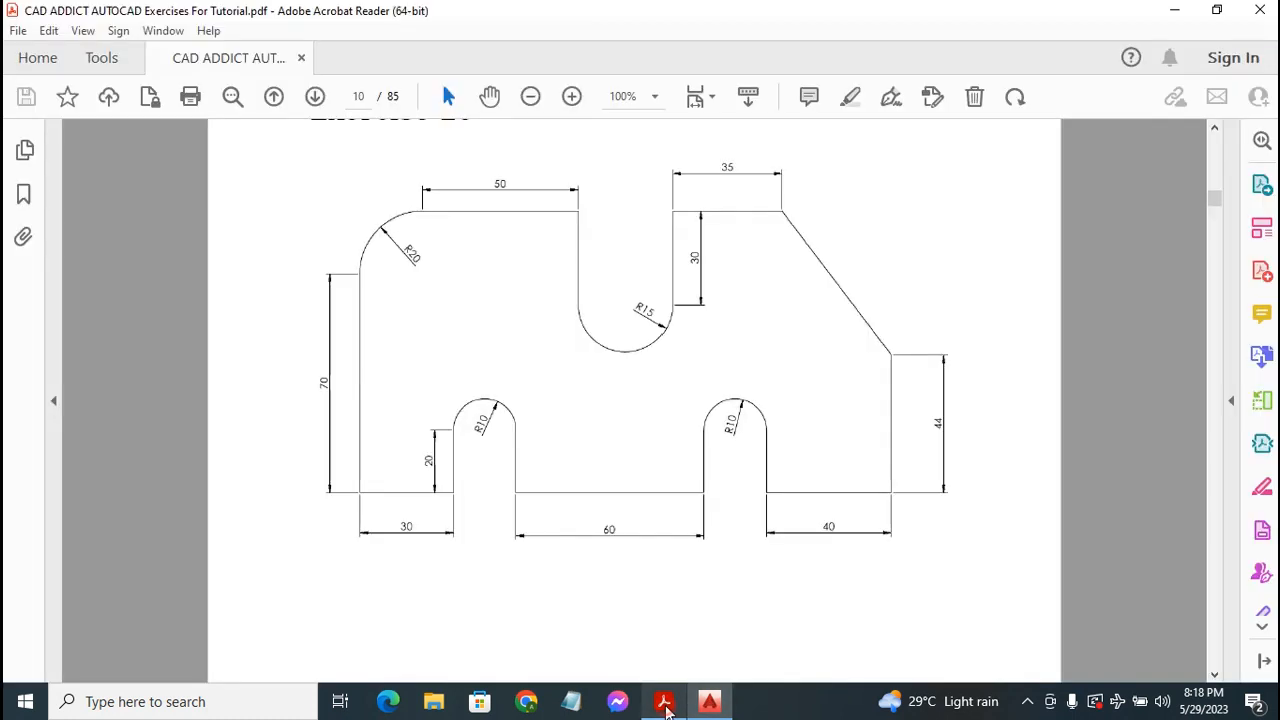
- Draw the last bottom edge 40 units rightward and the right edge 44 units upward, following the Exercise 10 drawing, and end the line
{"action": "left_click", "coordinate": [663, 701]}
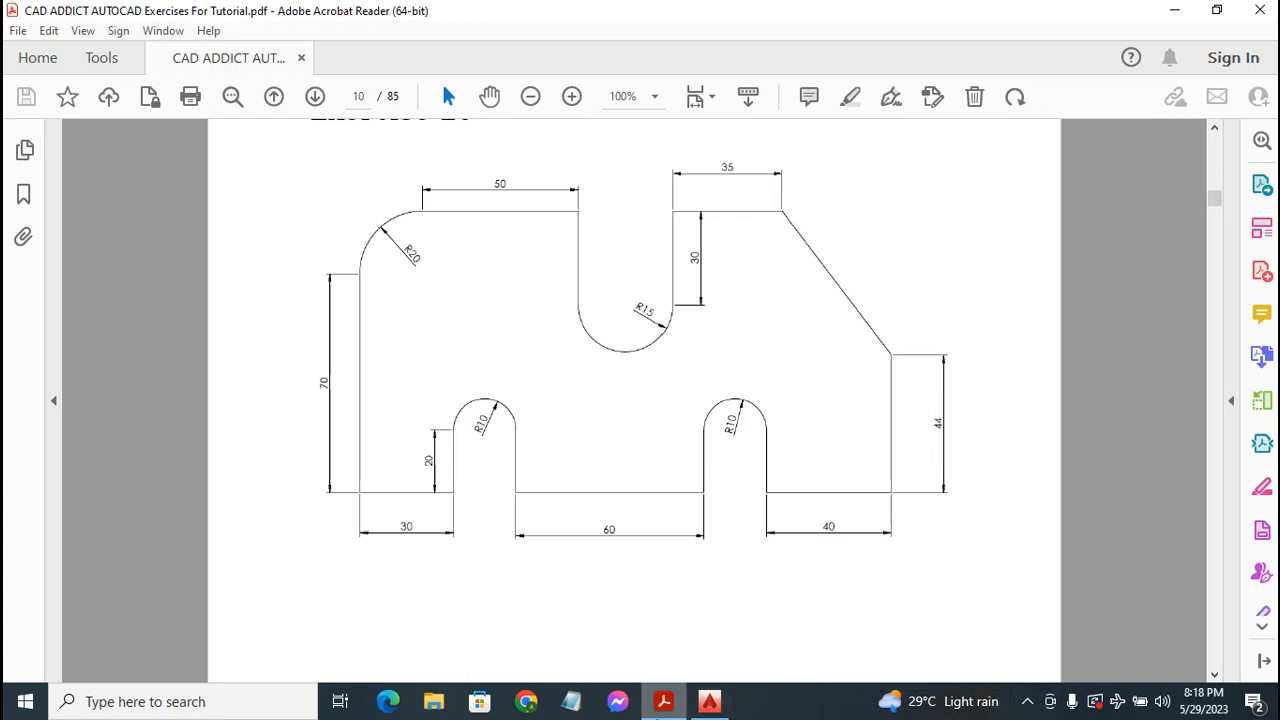
{"action": "left_click", "coordinate": [708, 702]}
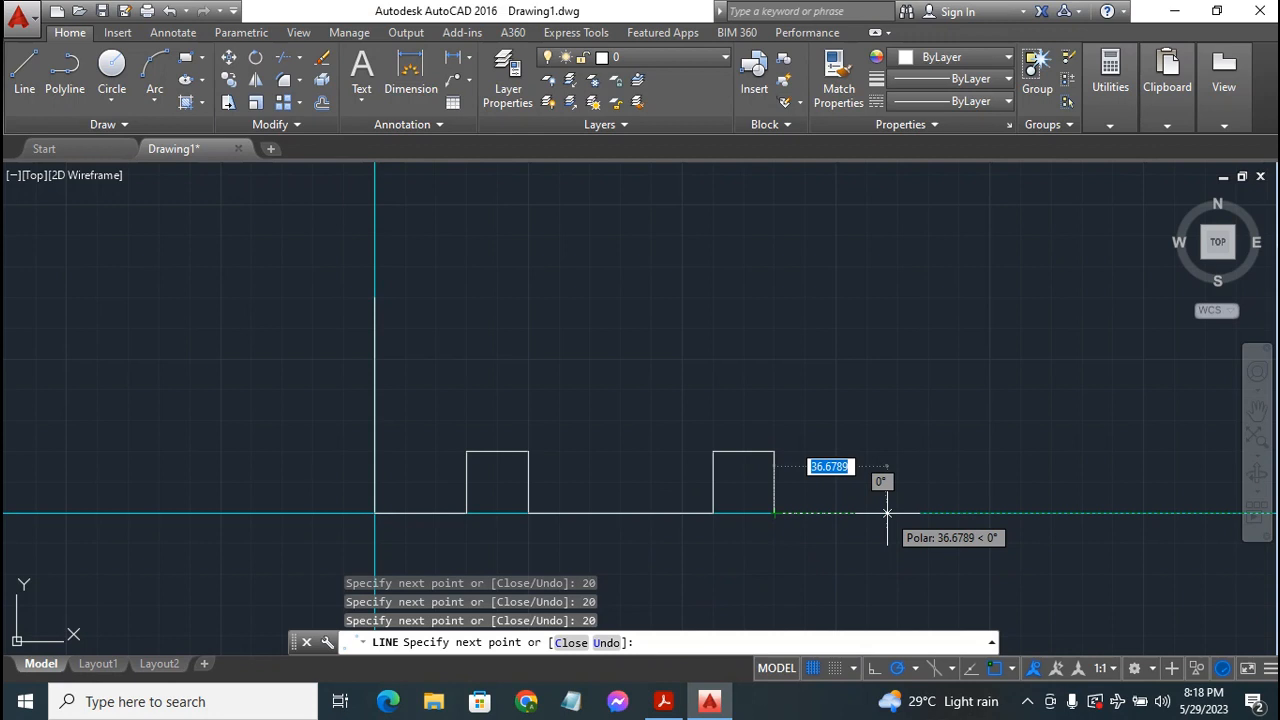
{"action": "type", "text": "40"}
{"action": "key", "text": "Return"}
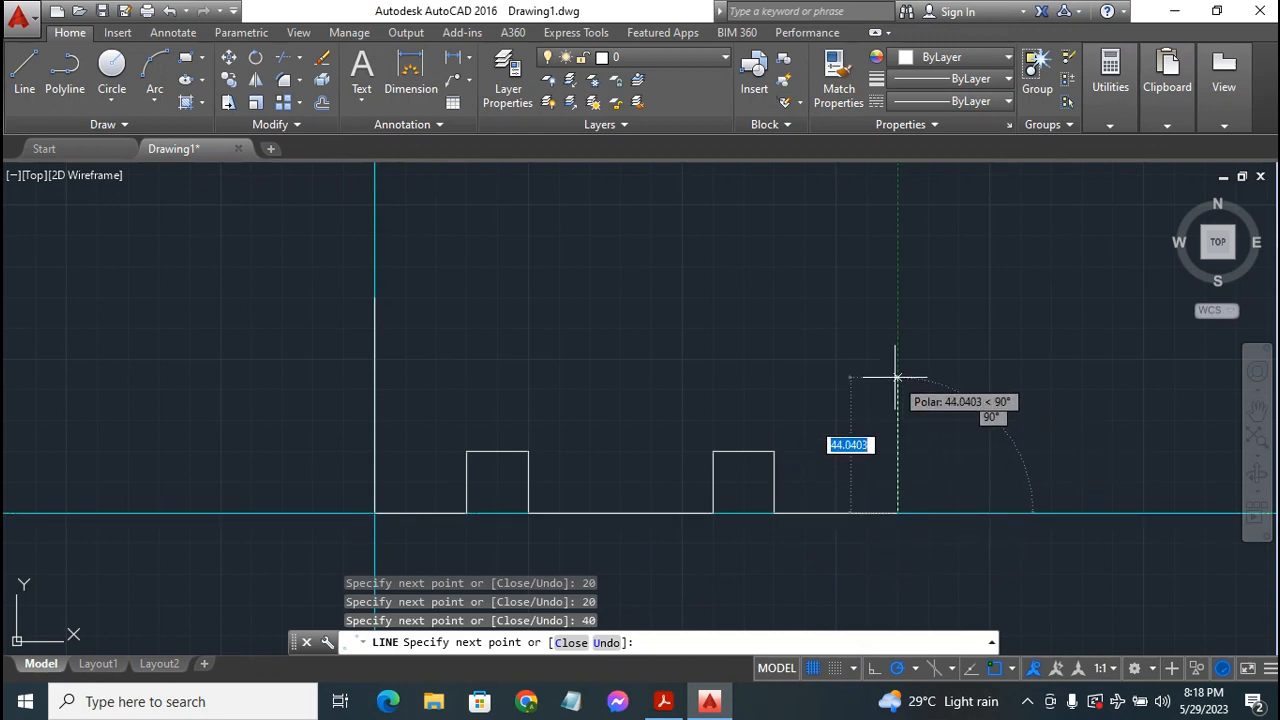
{"action": "type", "text": "4"}
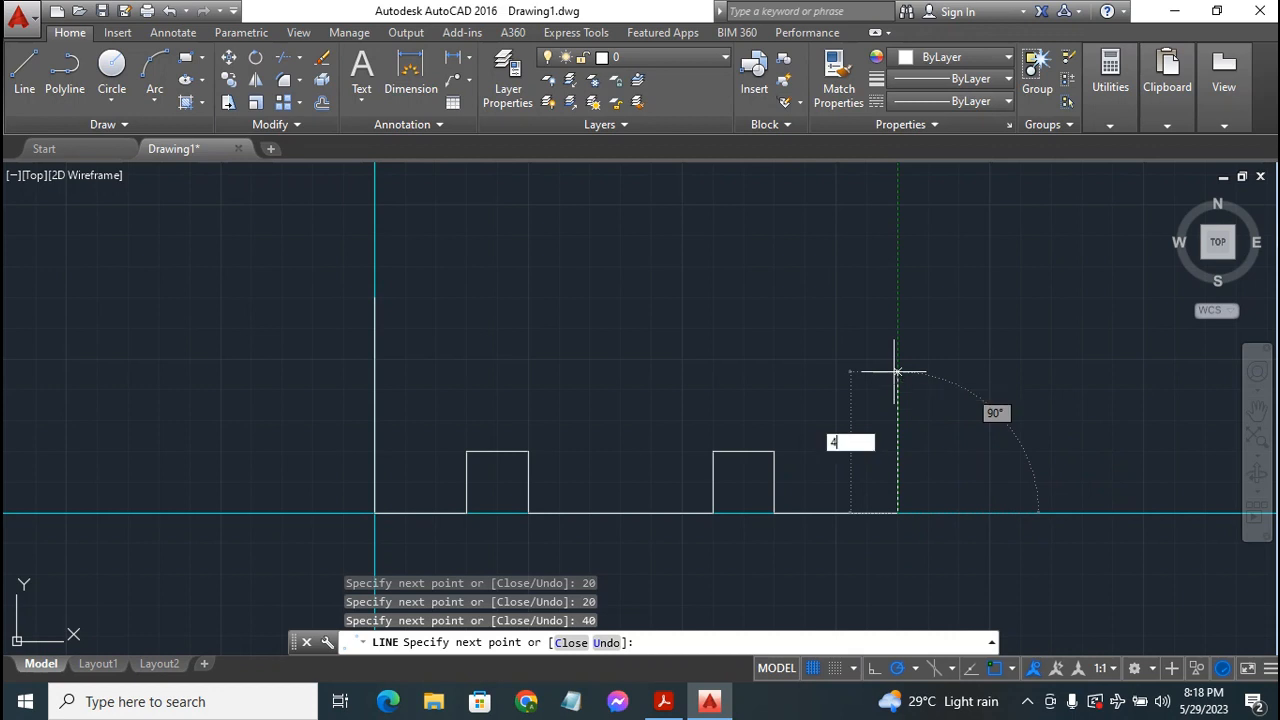
{"action": "type", "text": "4"}
{"action": "key", "text": "Return"}
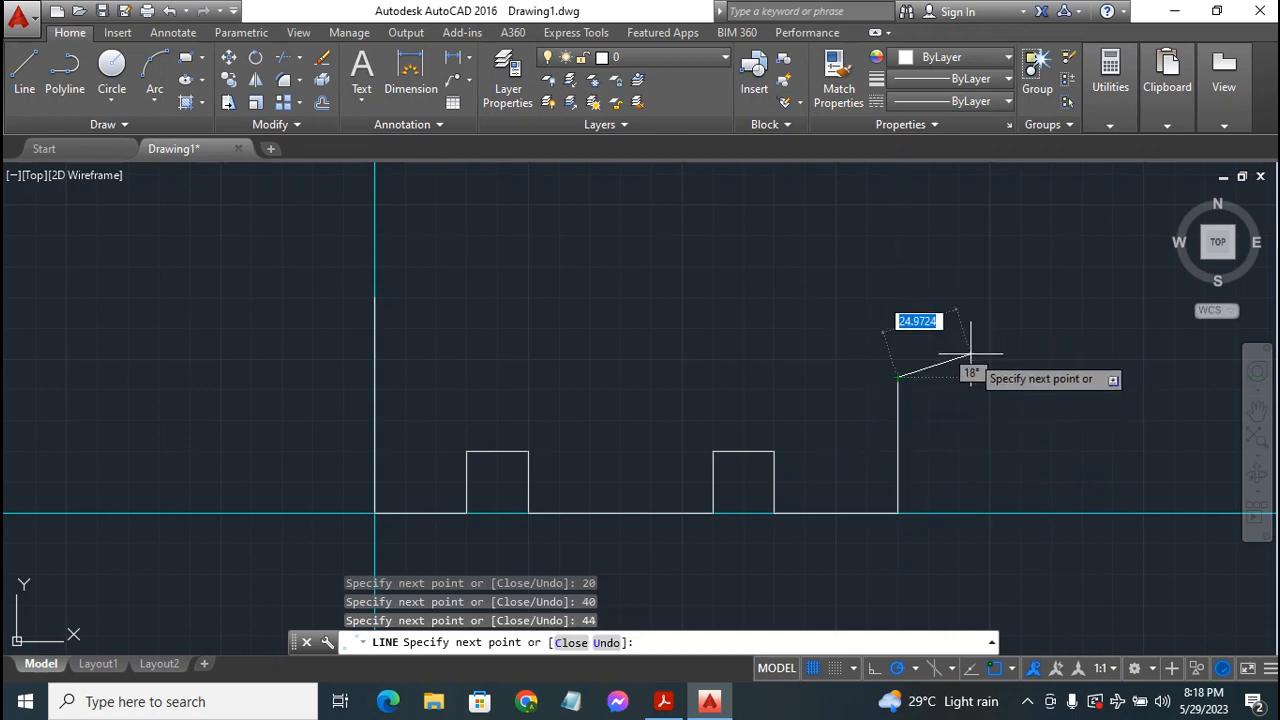
{"action": "key", "text": "Escape"}
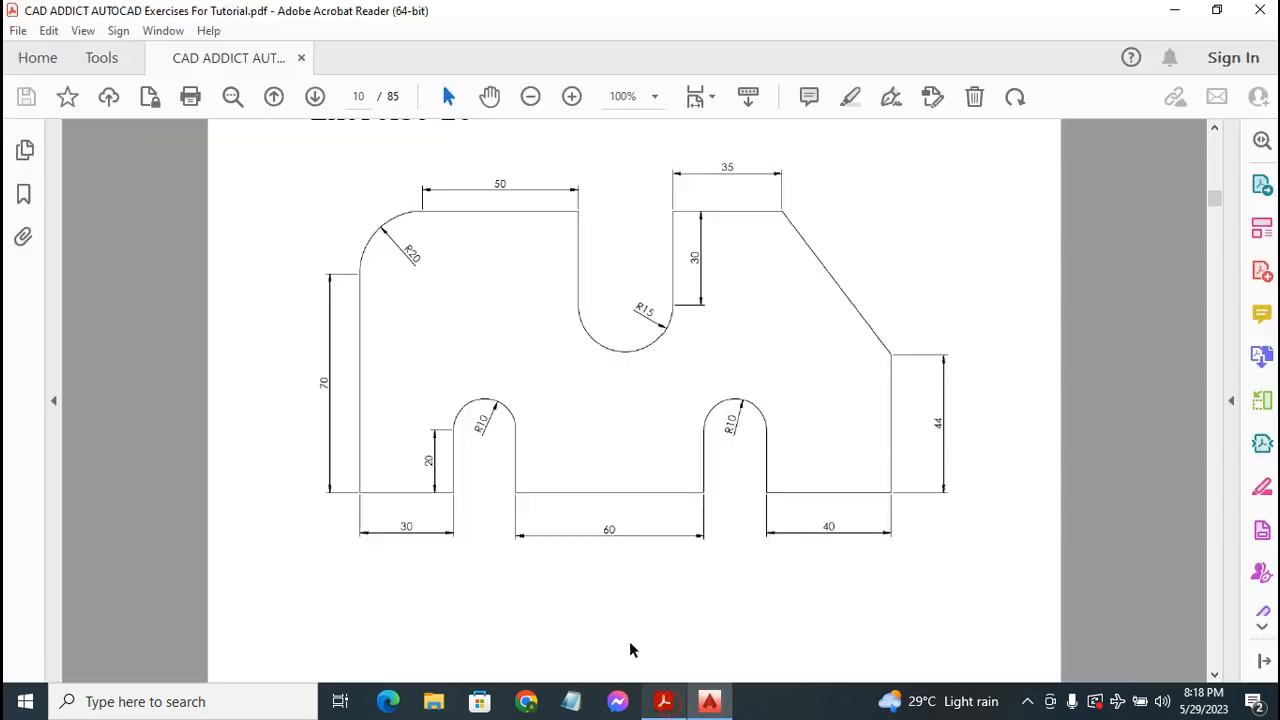
- Check the slot radius in the Exercise 10 drawing and draw a radius 10 circle centred on the midpoint of the first slot's top line
{"action": "left_click", "coordinate": [663, 701]}
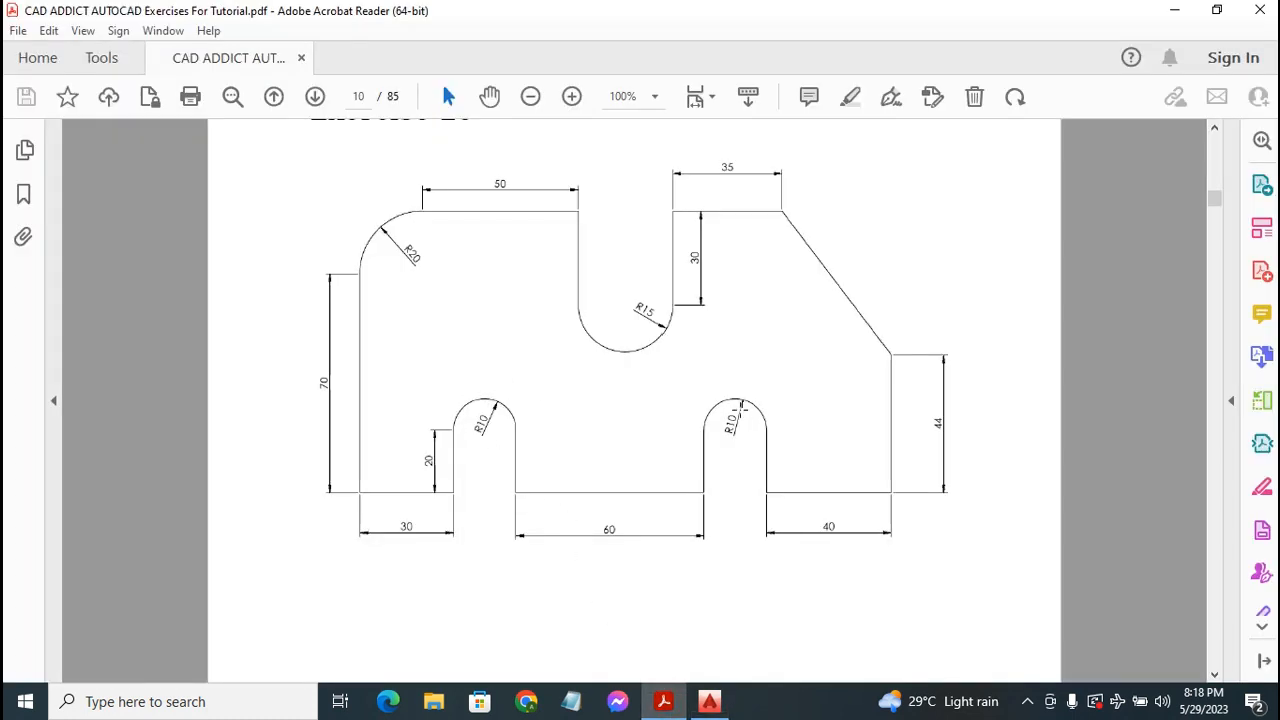
{"action": "left_click", "coordinate": [707, 703]}
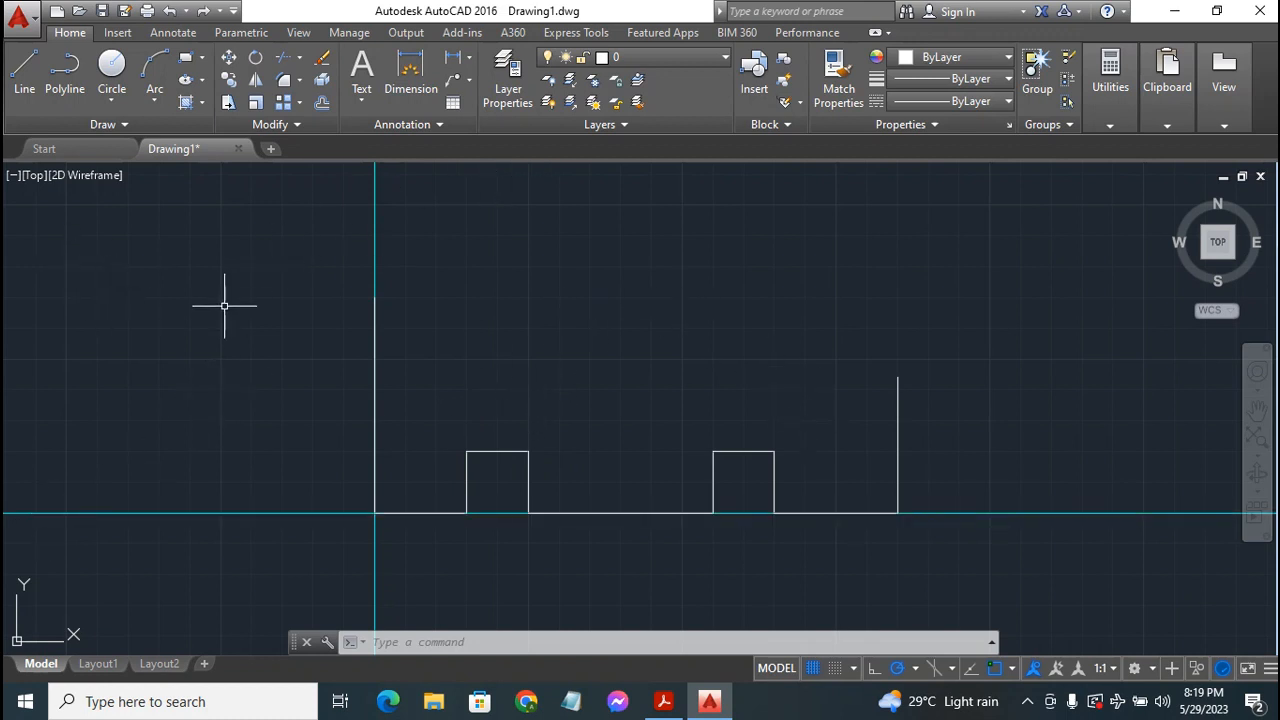
{"action": "left_click", "coordinate": [110, 64]}
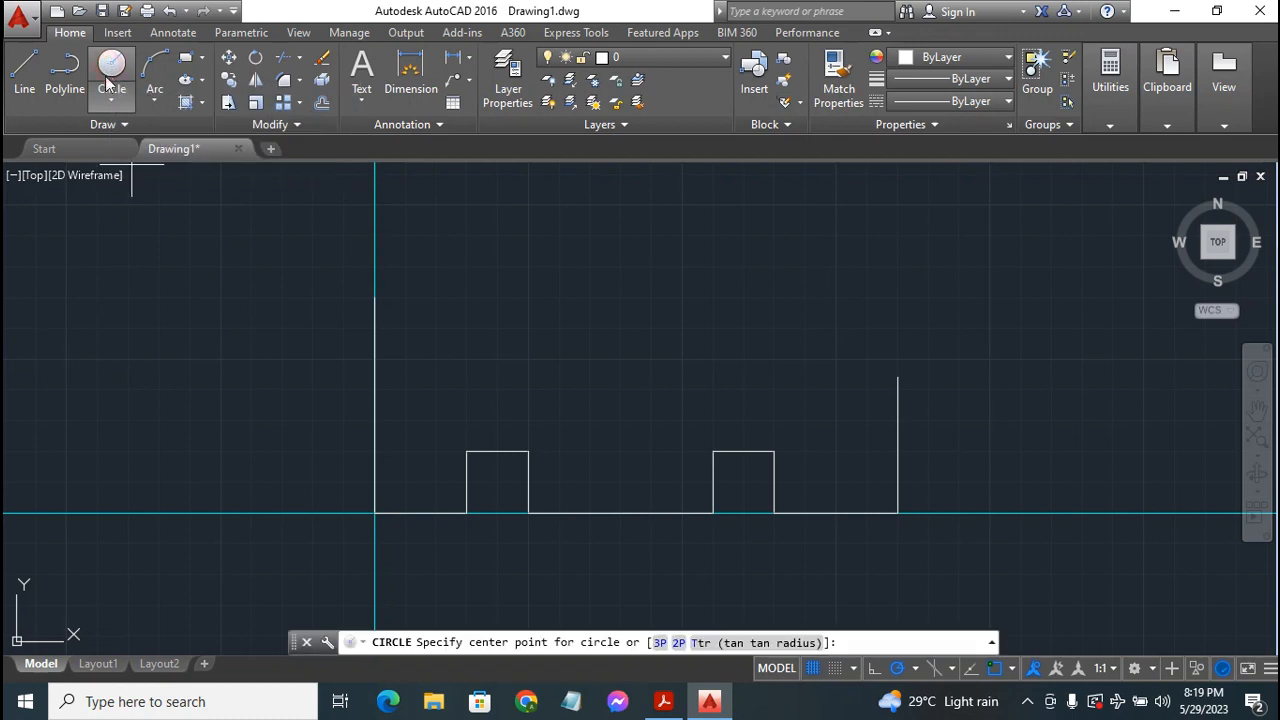
{"action": "left_click", "coordinate": [497, 453]}
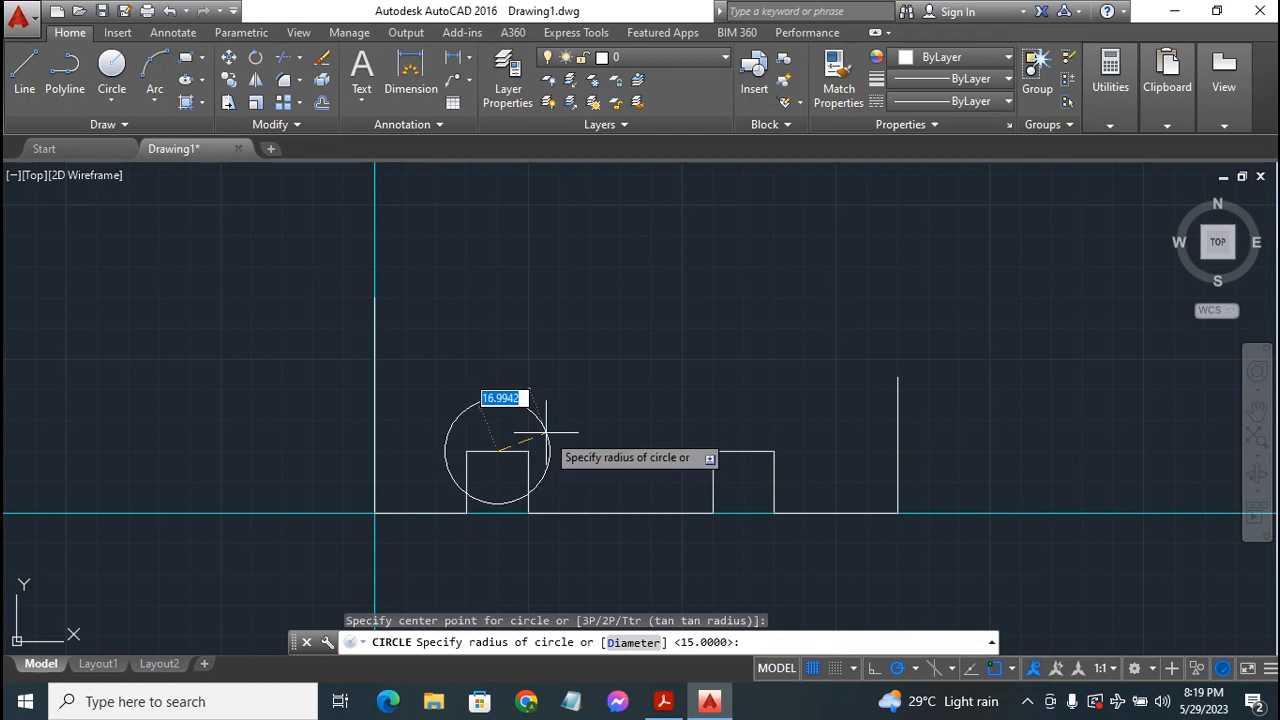
{"action": "key", "text": "BackSpace"}
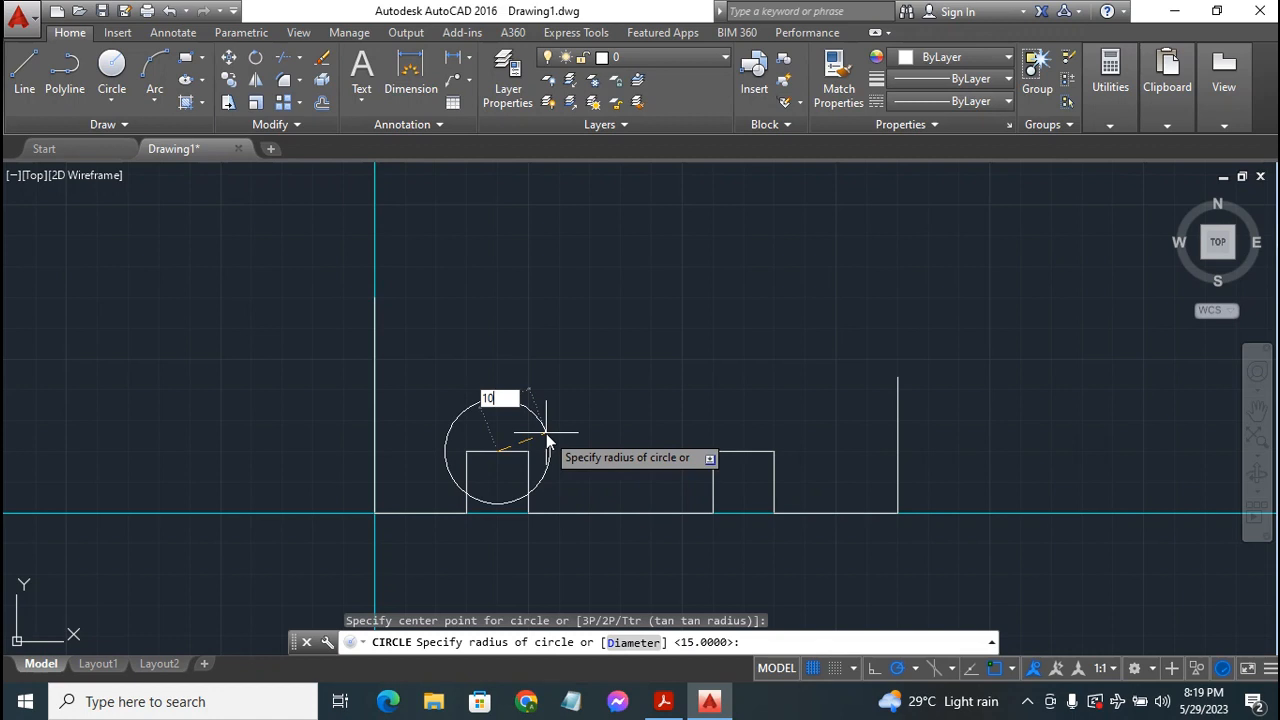
{"action": "key", "text": "Return"}
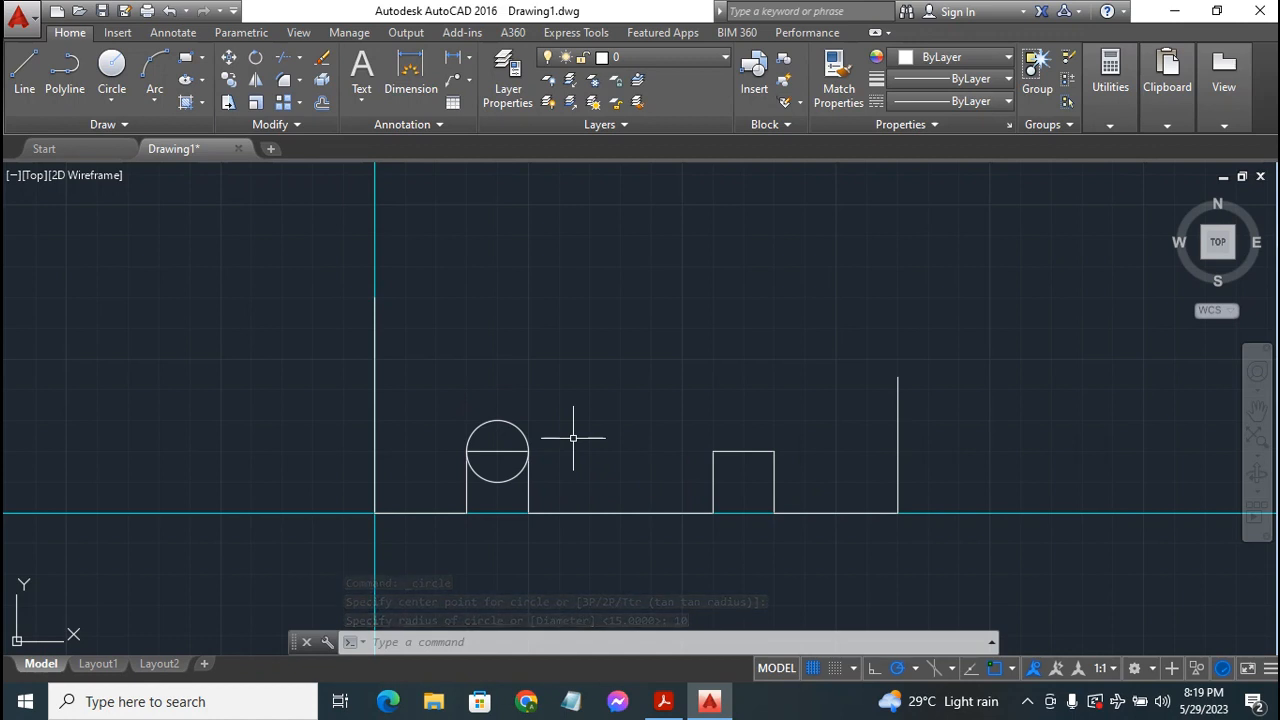
- Draw a second circle of radius 10 centred on the midpoint of the second slot's top line
{"action": "key", "text": "Return"}
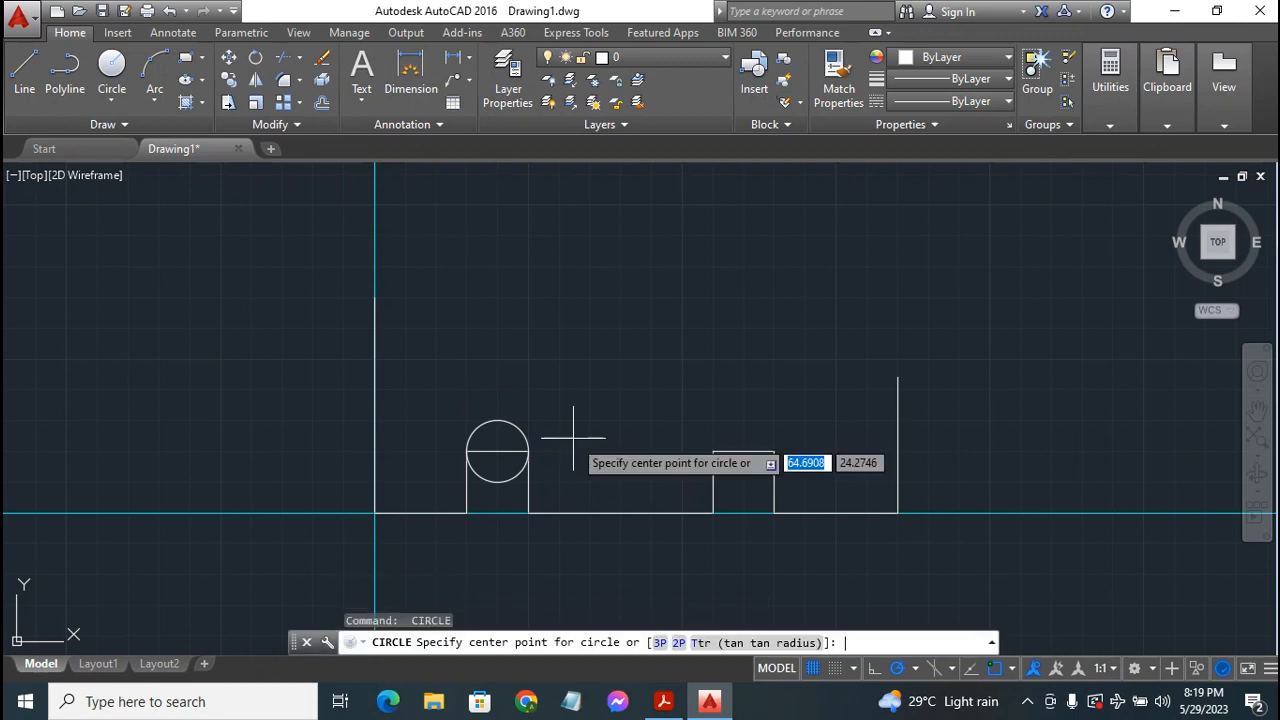
{"action": "left_click", "coordinate": [743, 453]}
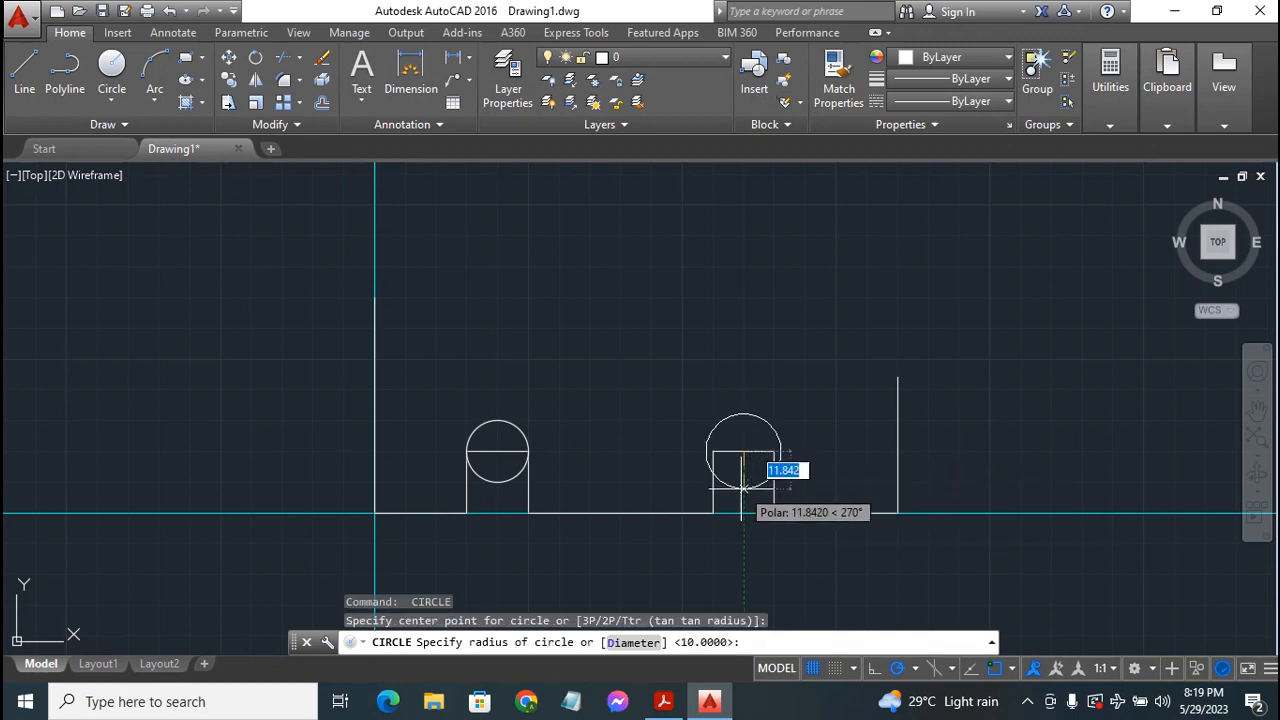
{"action": "type", "text": "10"}
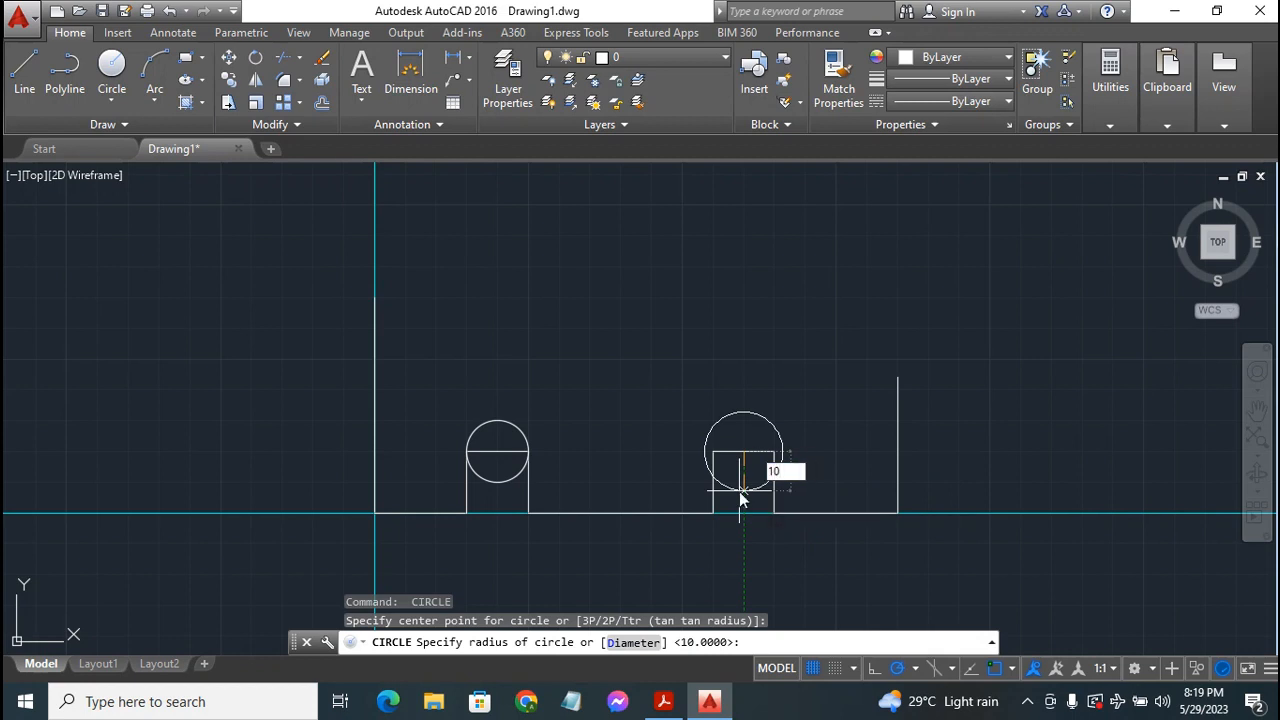
{"action": "key", "text": "Return"}
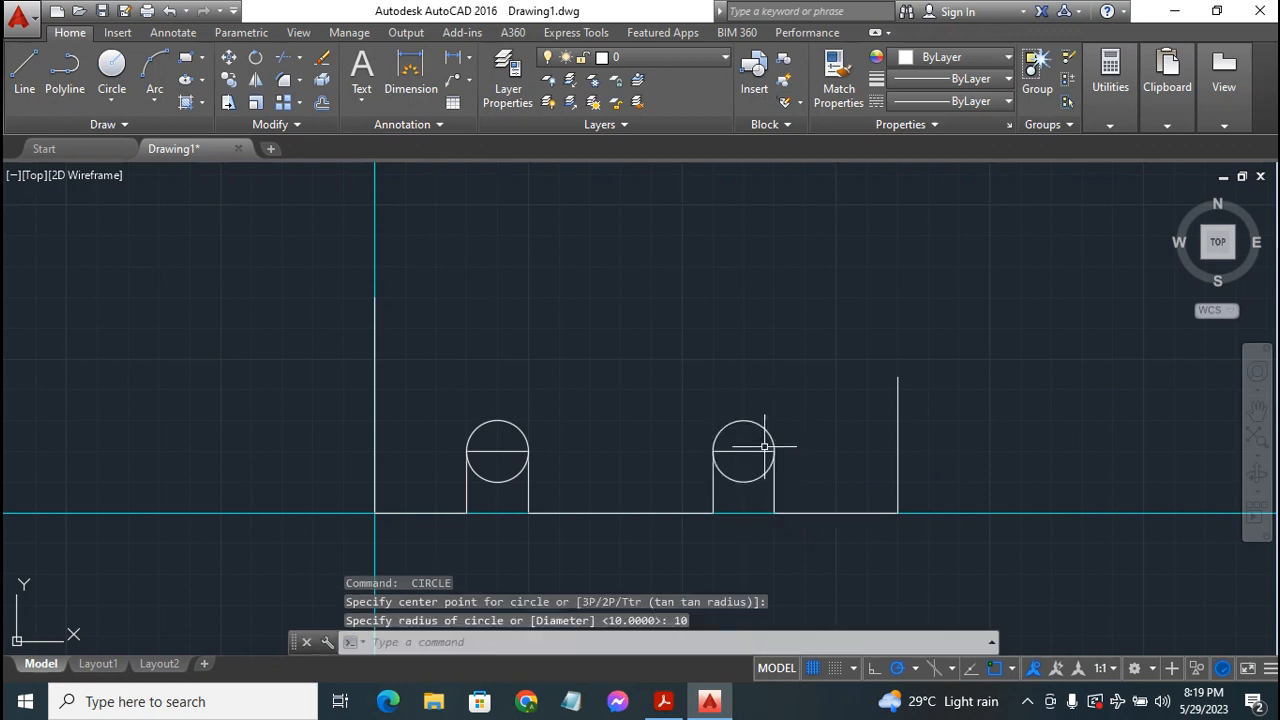
- Delete the horizontal top lines of both slots that cross the circles
{"action": "left_click", "coordinate": [743, 452]}
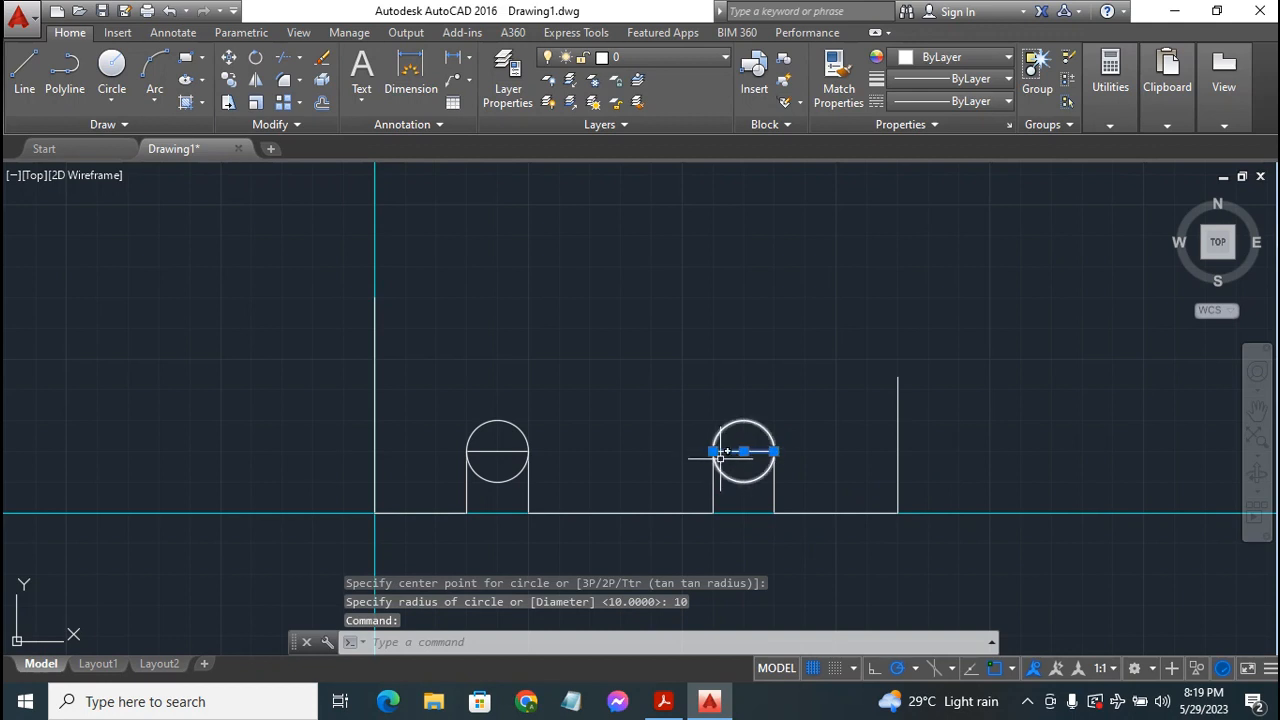
{"action": "left_click", "coordinate": [497, 450]}
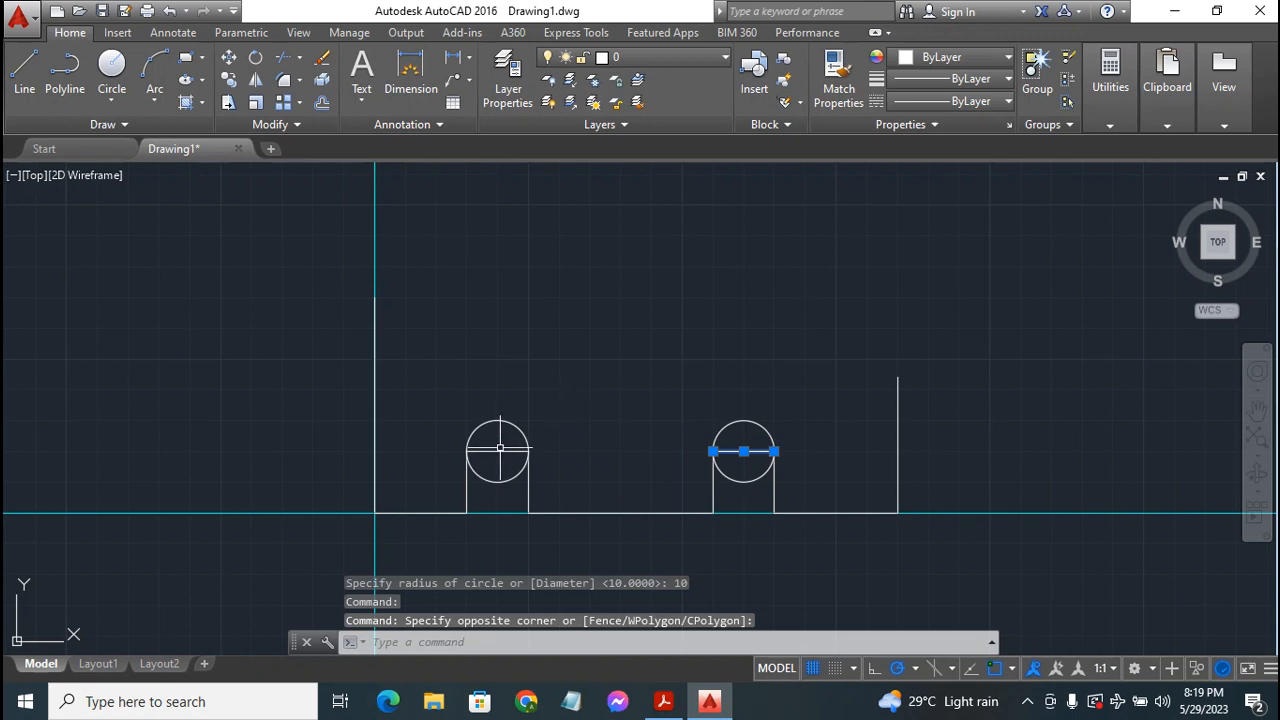
{"action": "left_click", "coordinate": [502, 454]}
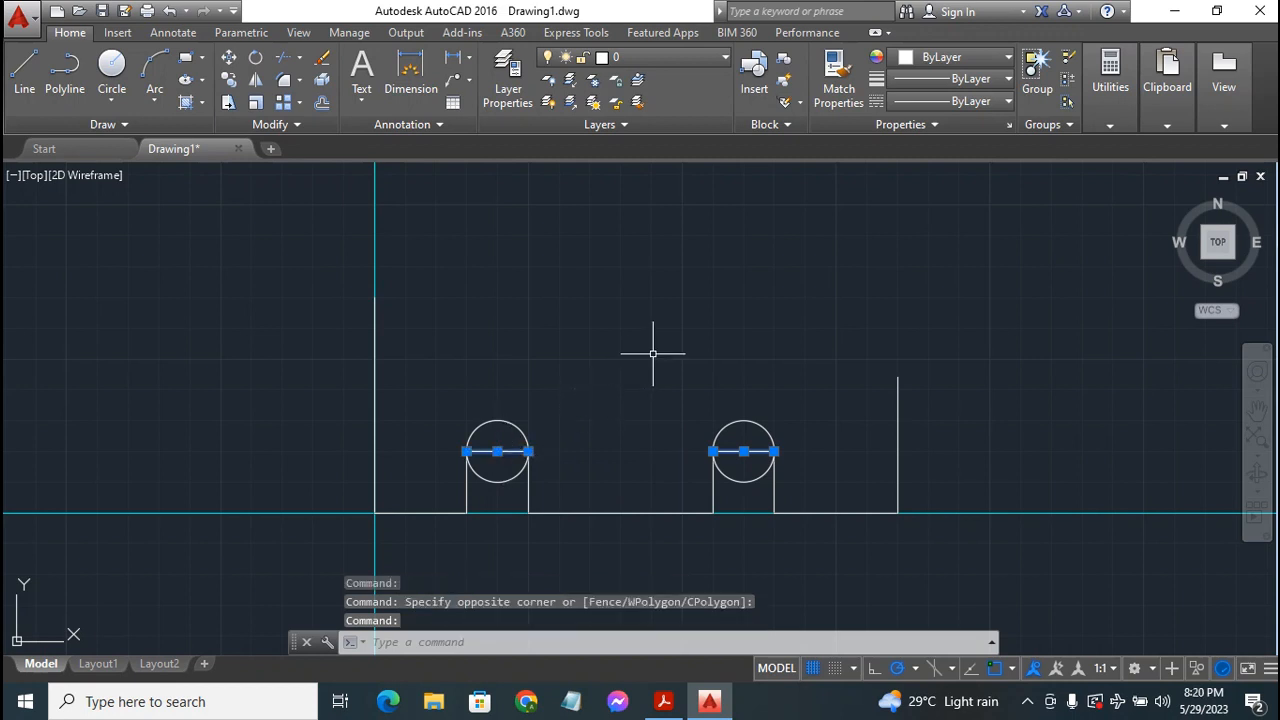
{"action": "key", "text": "Delete"}
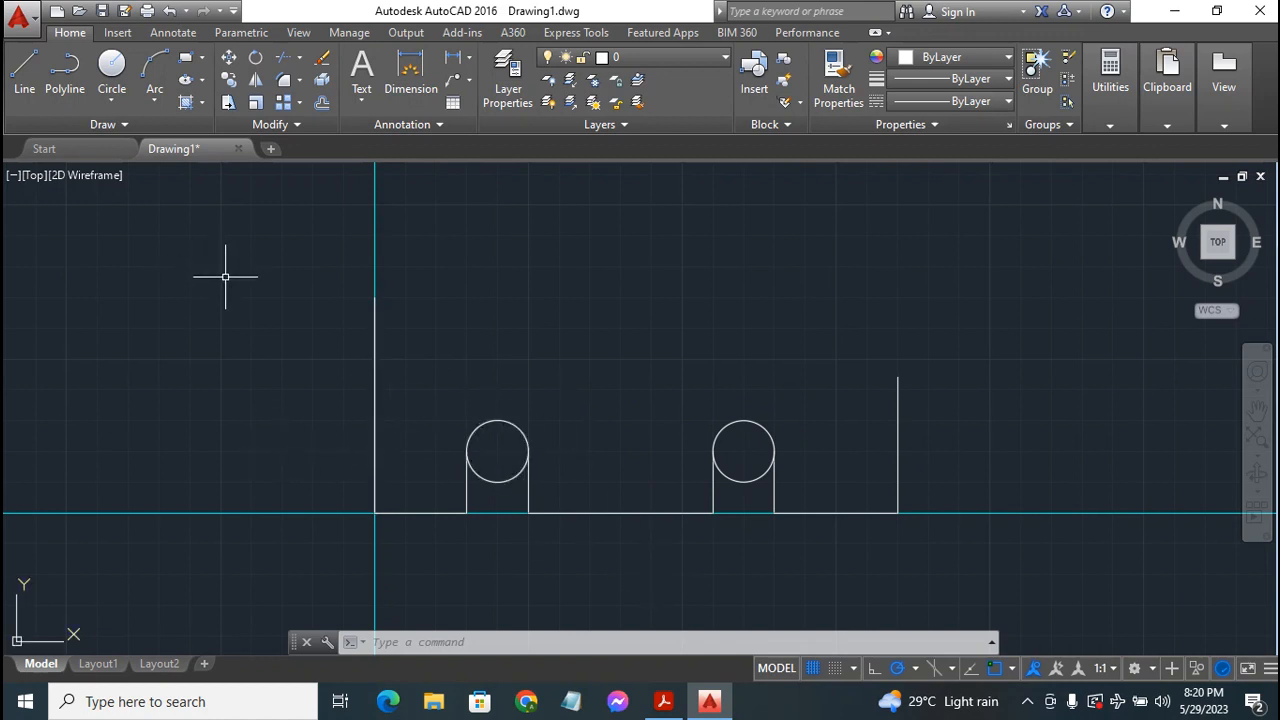
- Trim away the lower half of both circles to leave rounded slot tops, using all objects as cutting edges
{"action": "left_click", "coordinate": [284, 60]}
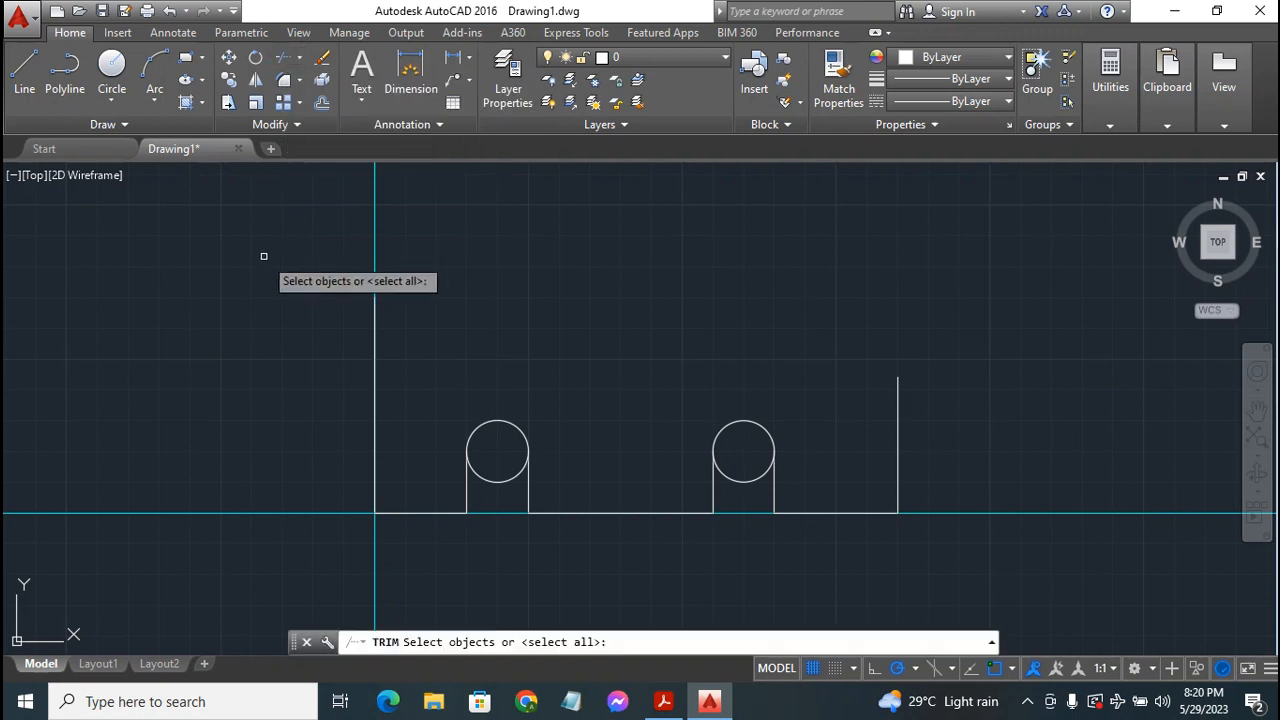
{"action": "key", "text": "Return"}
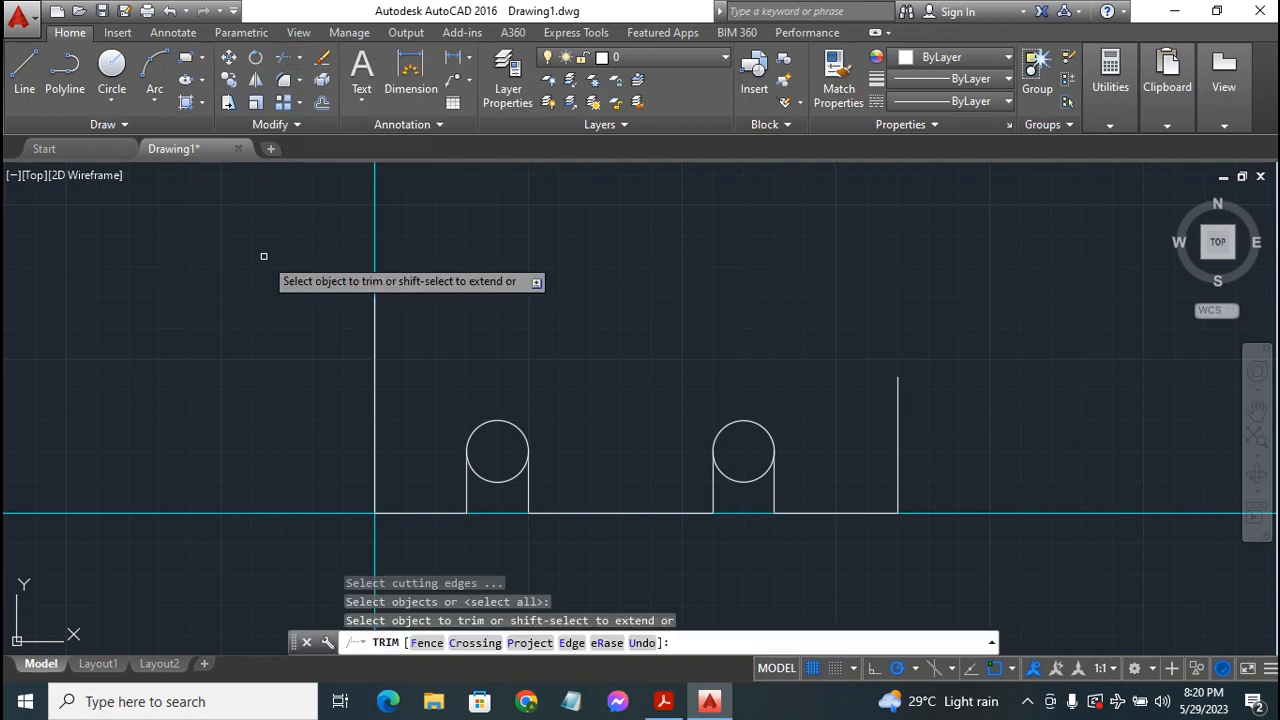
{"action": "left_click", "coordinate": [501, 483]}
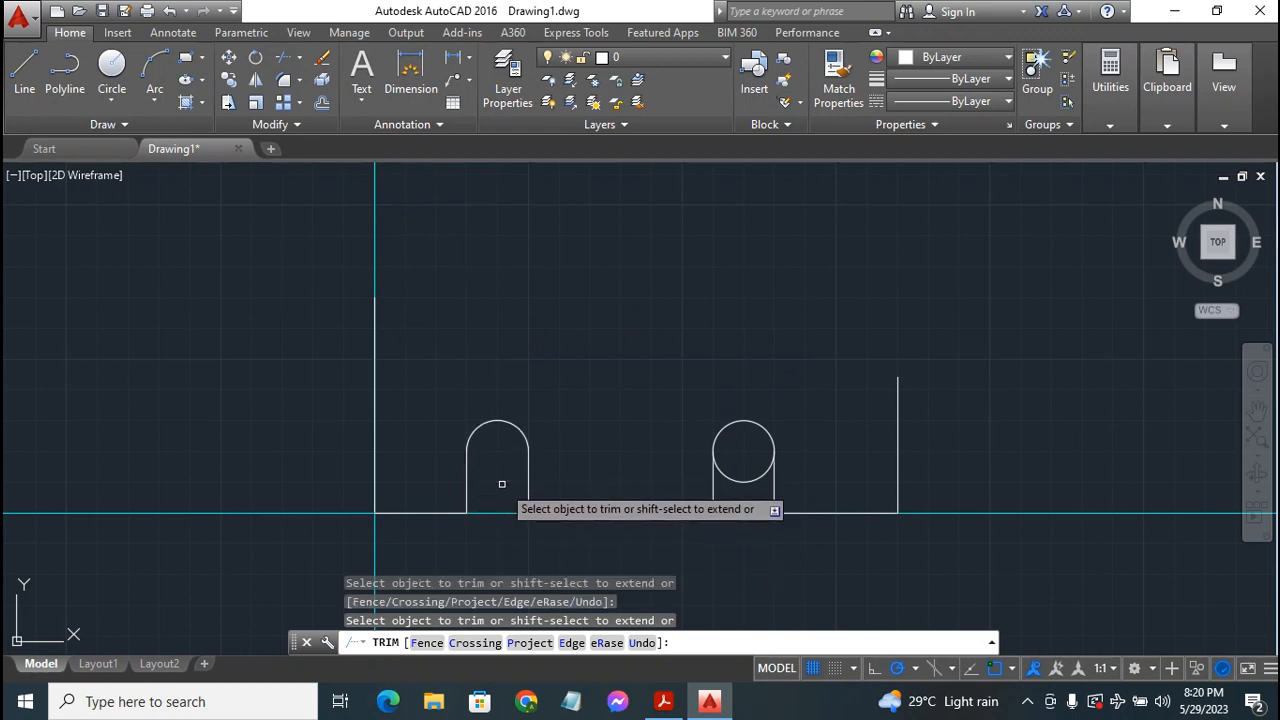
{"action": "left_click", "coordinate": [746, 482]}
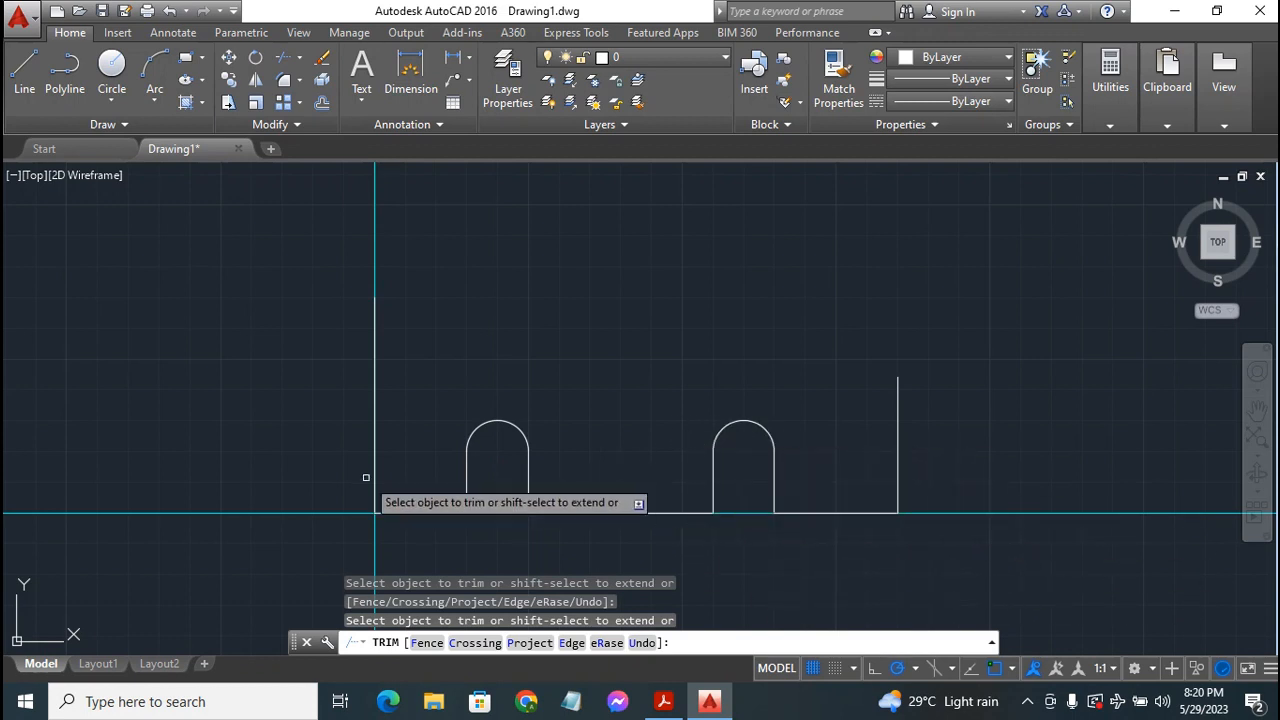
{"action": "key", "text": "Escape"}
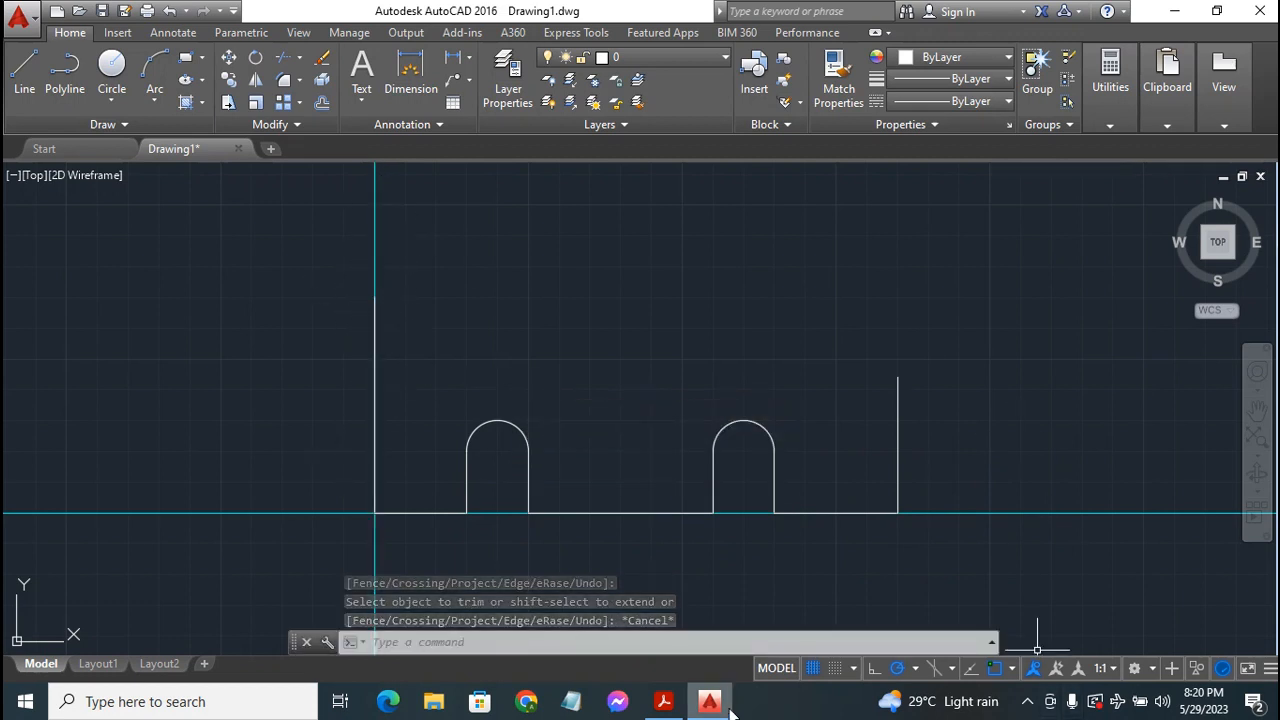
- Following the Exercise 10 drawing, draw a line from the left edge's upper end, 20 units up and 70 units rightward
{"action": "left_click", "coordinate": [663, 703]}
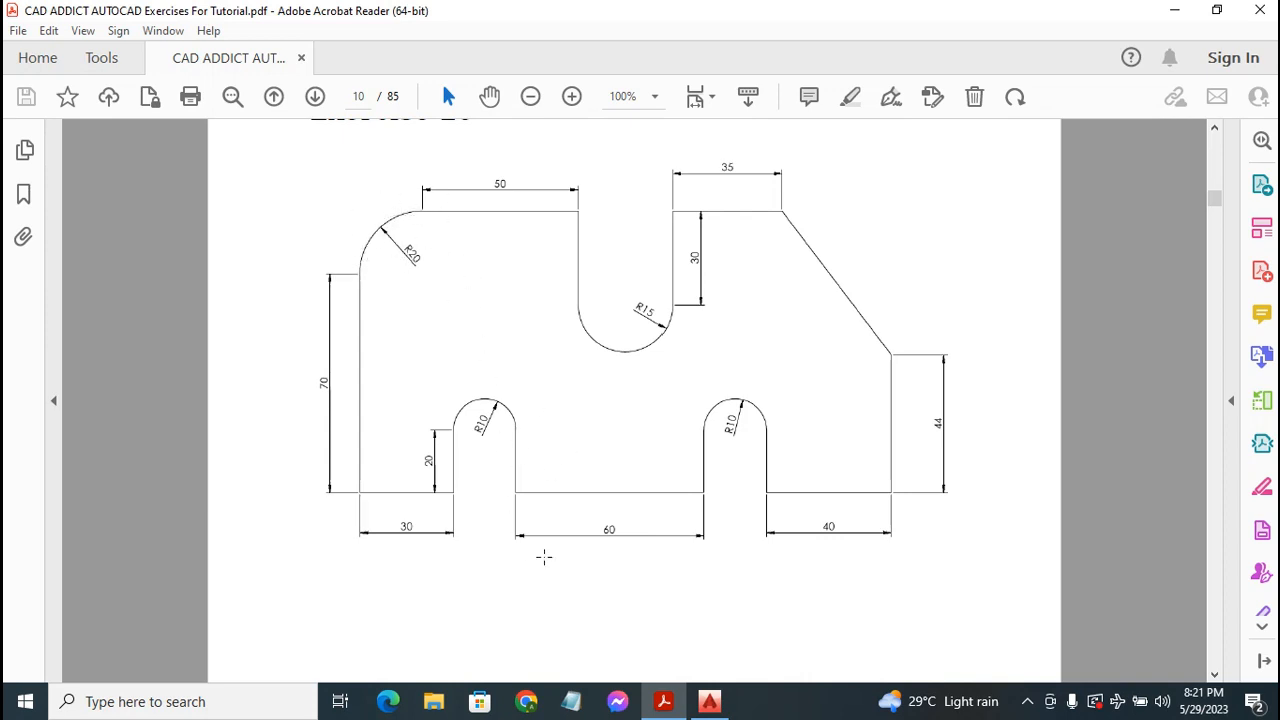
{"action": "left_click", "coordinate": [709, 704]}
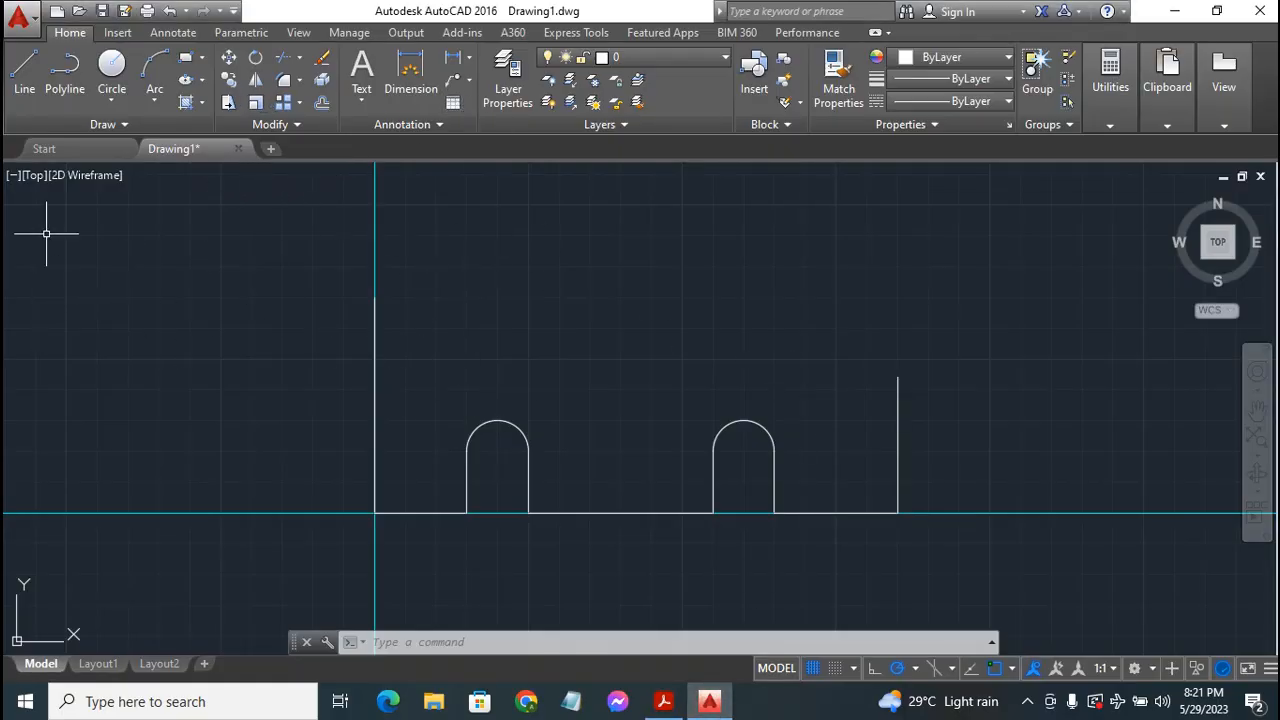
{"action": "left_click", "coordinate": [24, 70]}
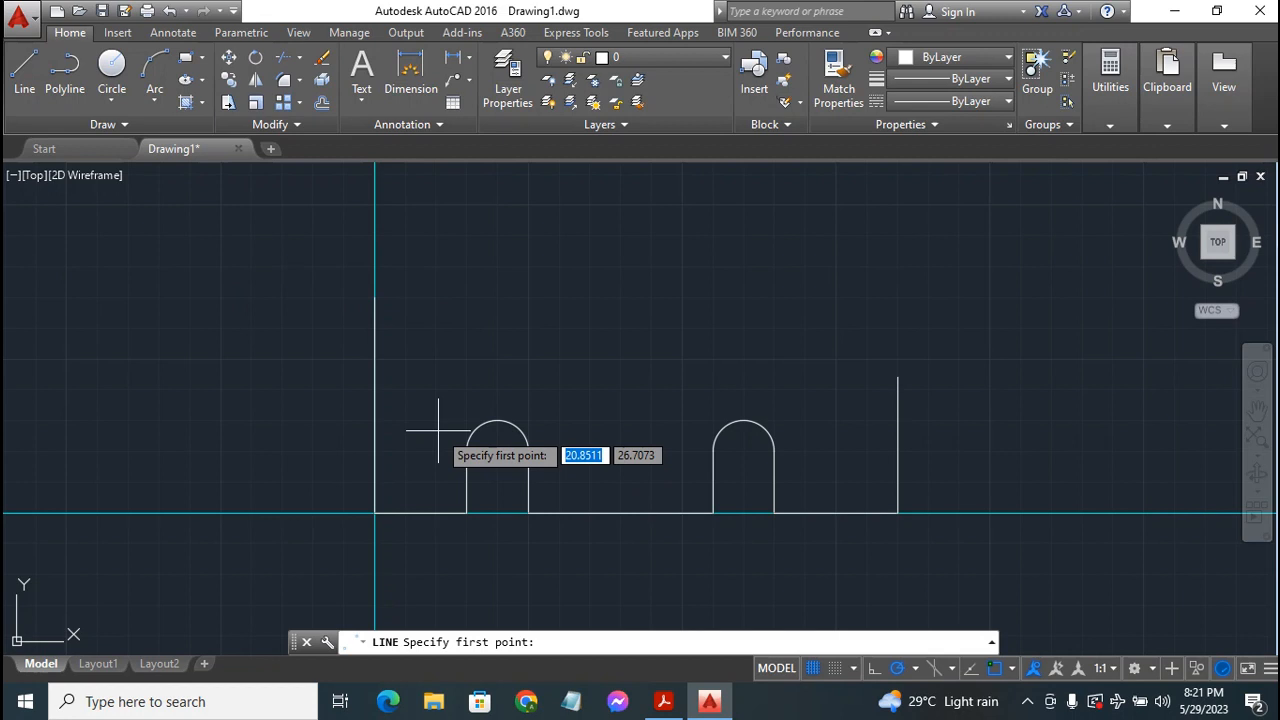
{"action": "left_click", "coordinate": [374, 297]}
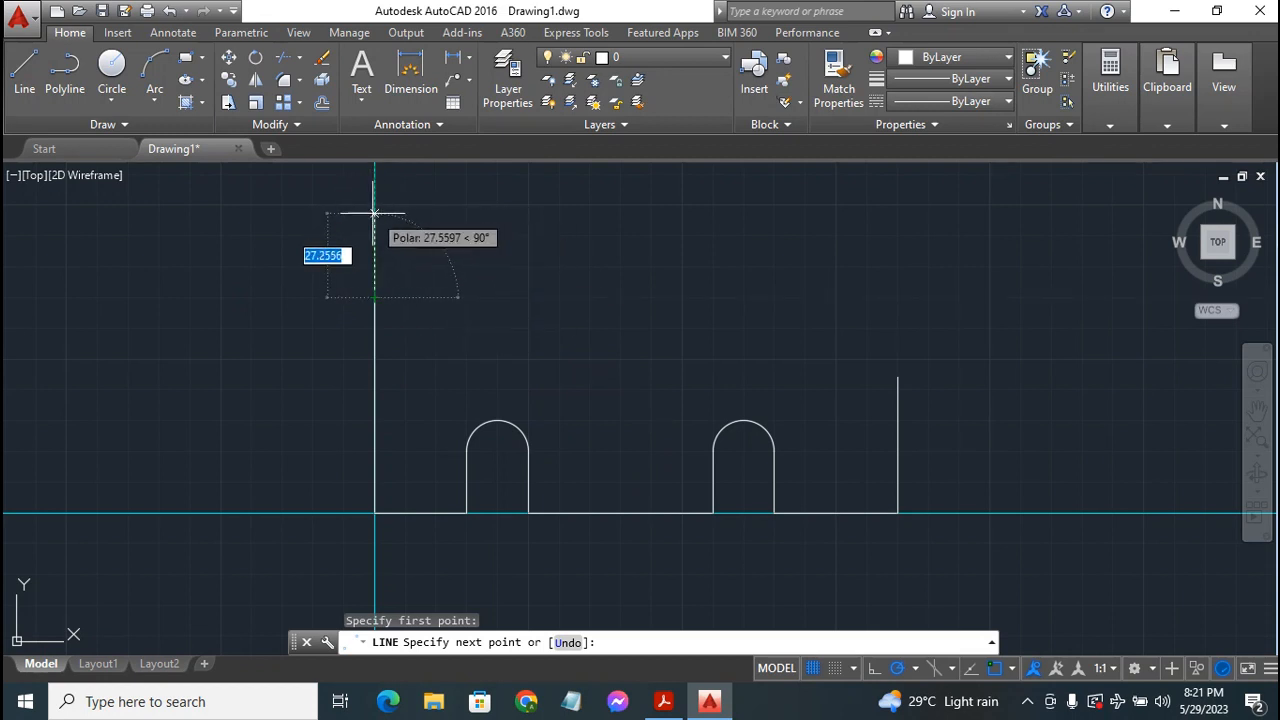
{"action": "type", "text": "20"}
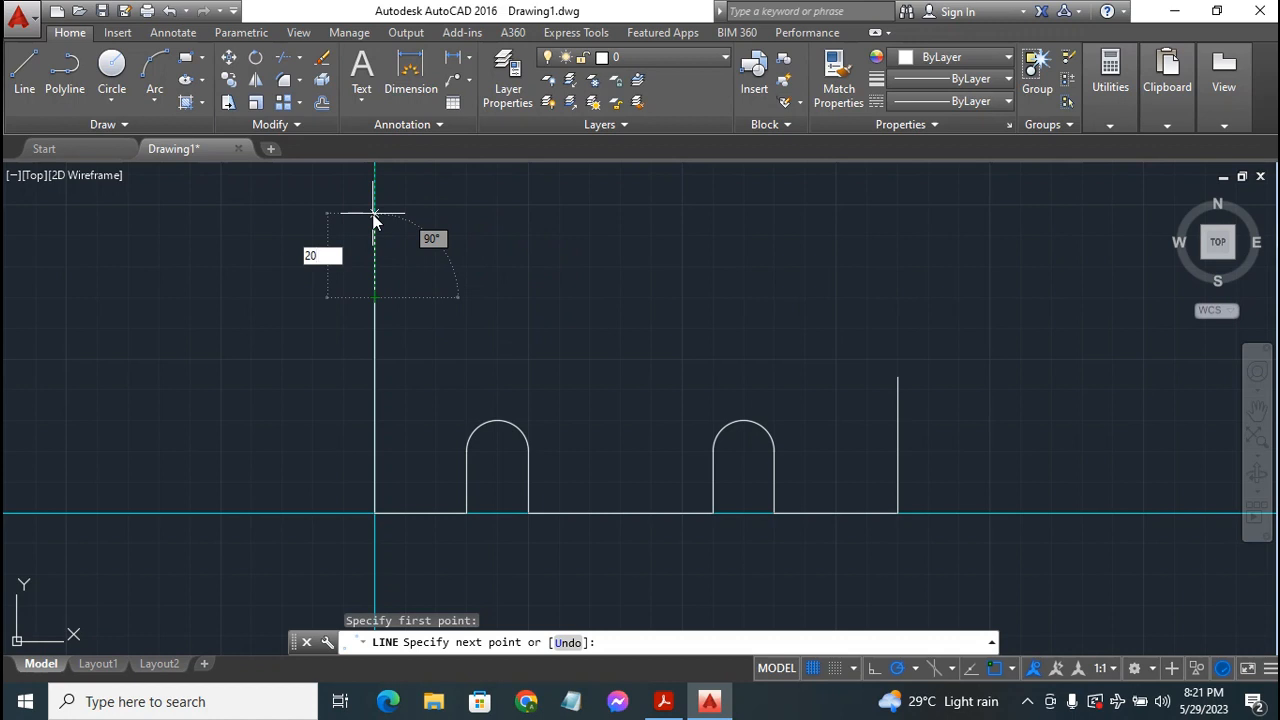
{"action": "key", "text": "Return"}
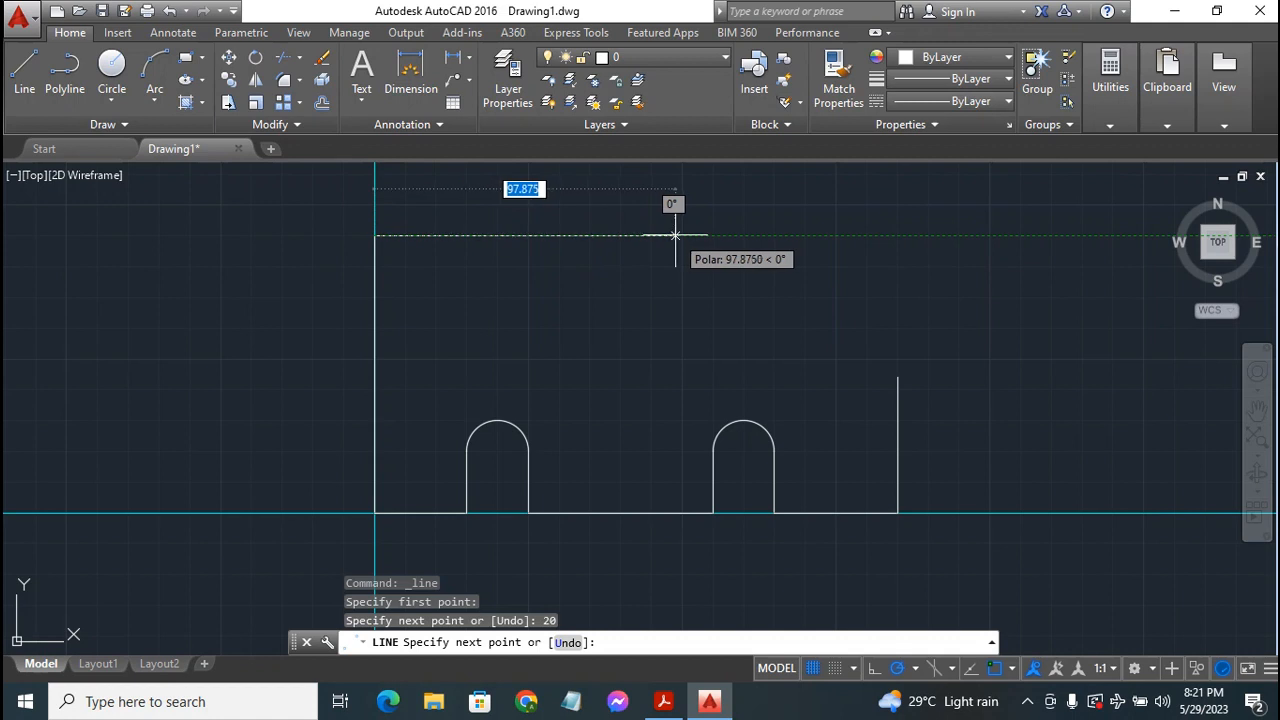
{"action": "type", "text": "70"}
{"action": "key", "text": "Return"}
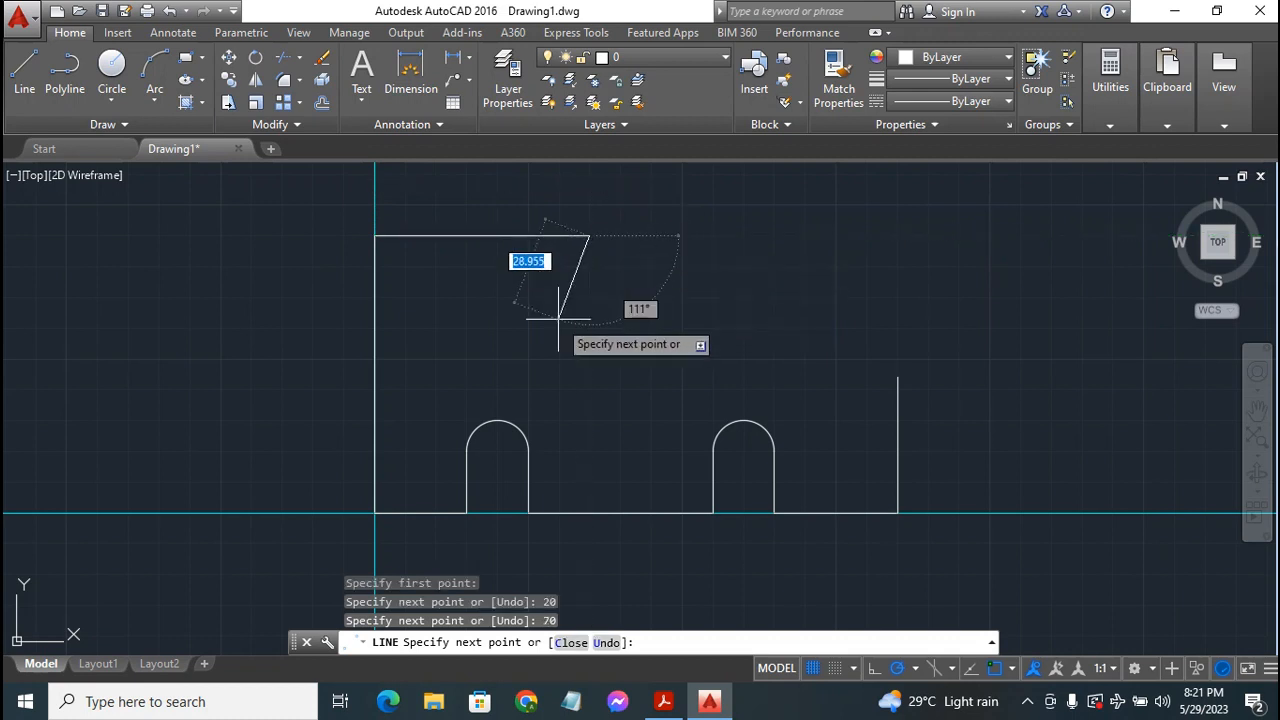
- Check the upper slot in the Exercise 10 drawing and continue the line around it 30 units down, 30 across and 30 up
{"action": "left_click", "coordinate": [660, 702]}
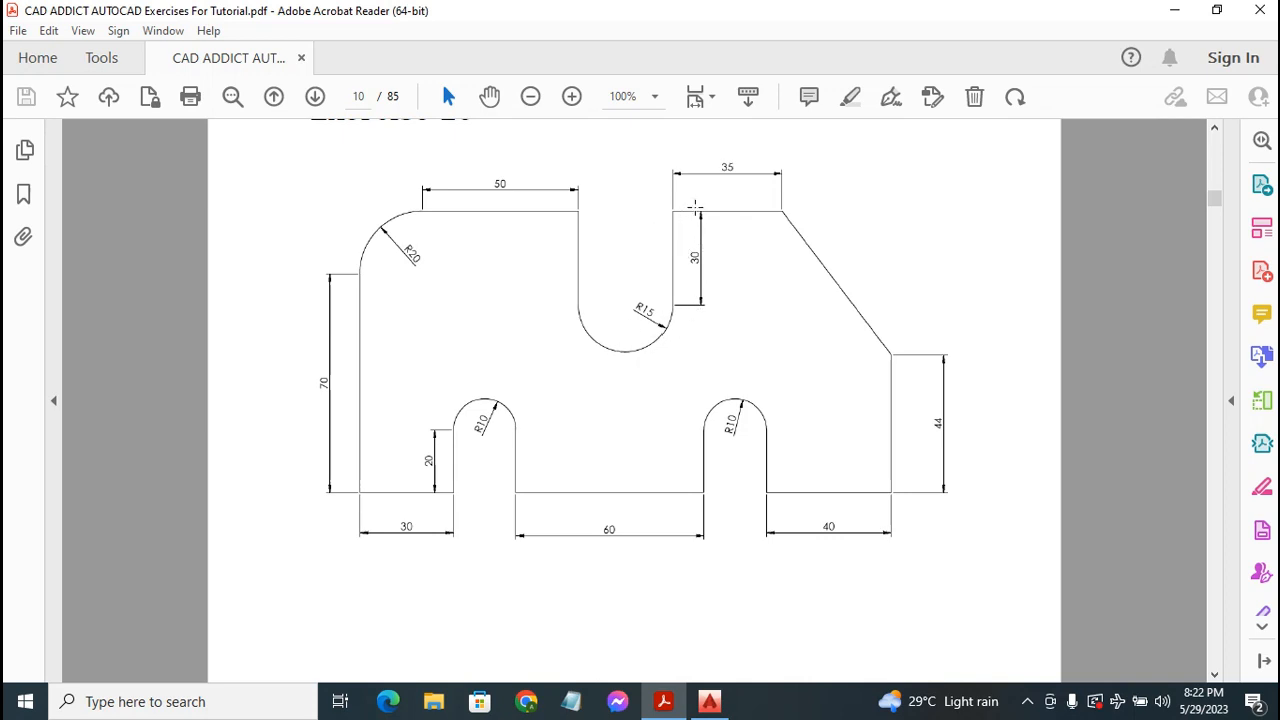
{"action": "left_click", "coordinate": [709, 704]}
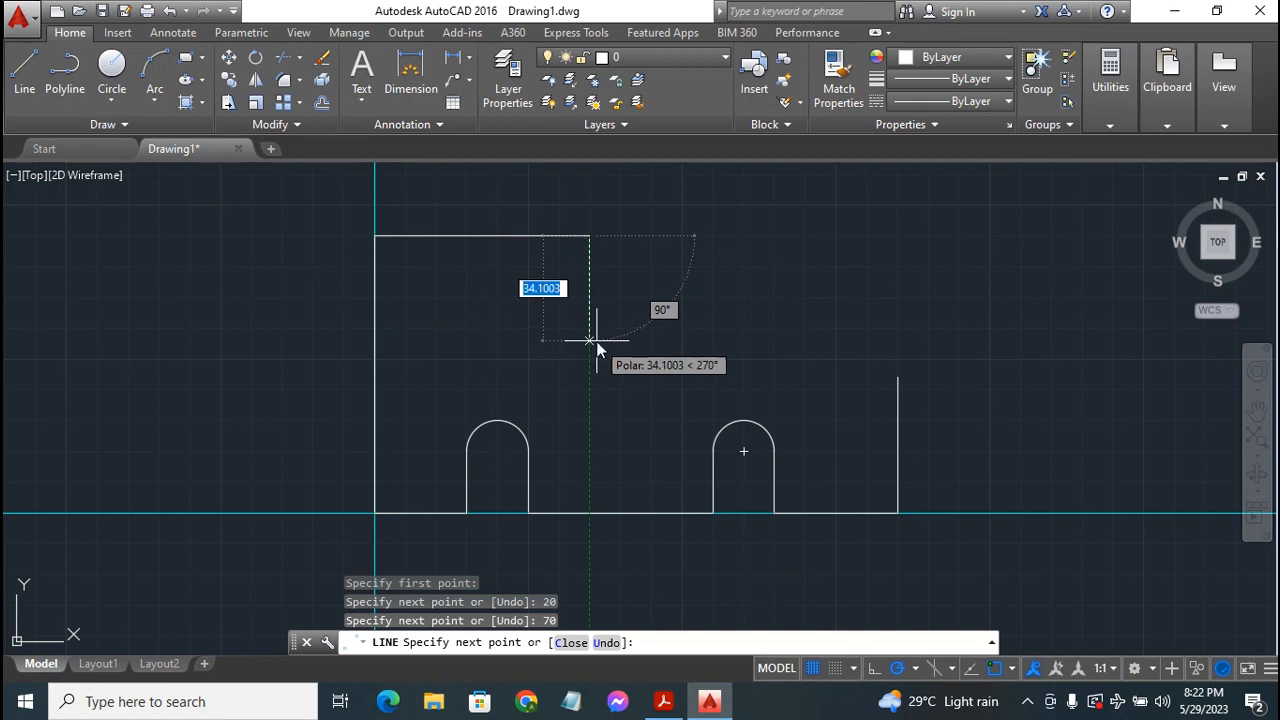
{"action": "type", "text": "30"}
{"action": "key", "text": "Return"}
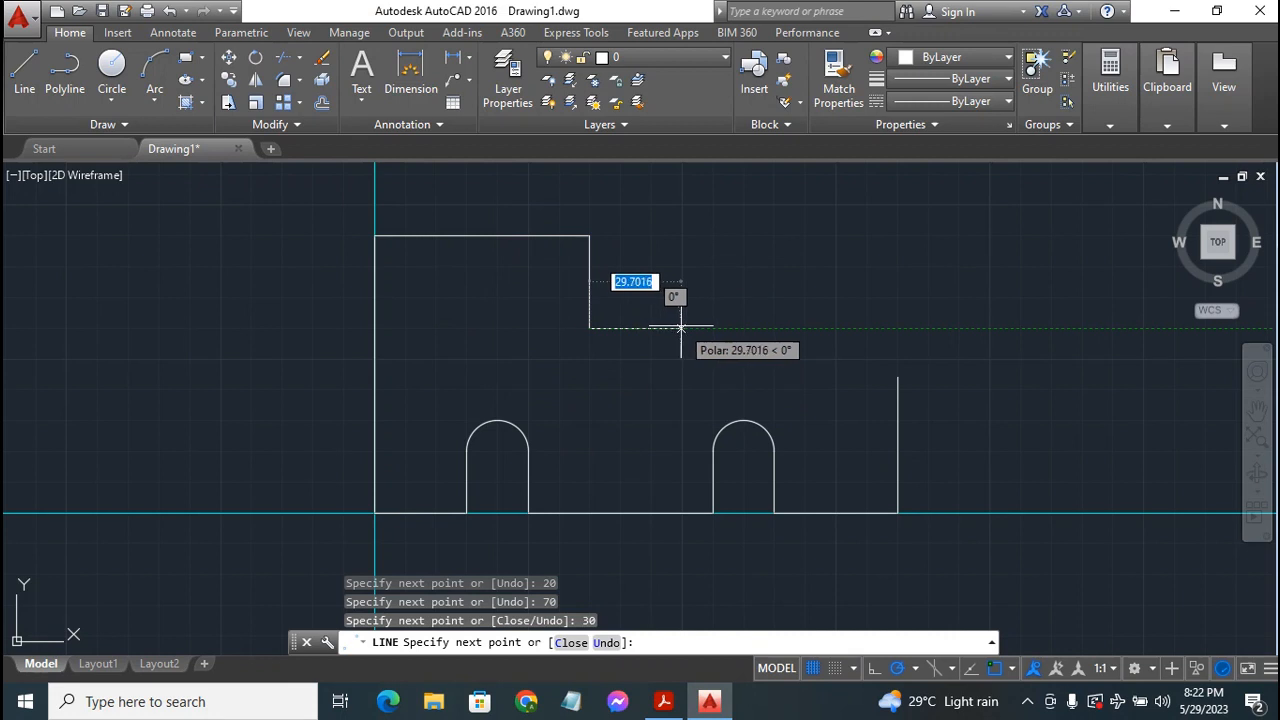
{"action": "type", "text": "30"}
{"action": "key", "text": "Return"}
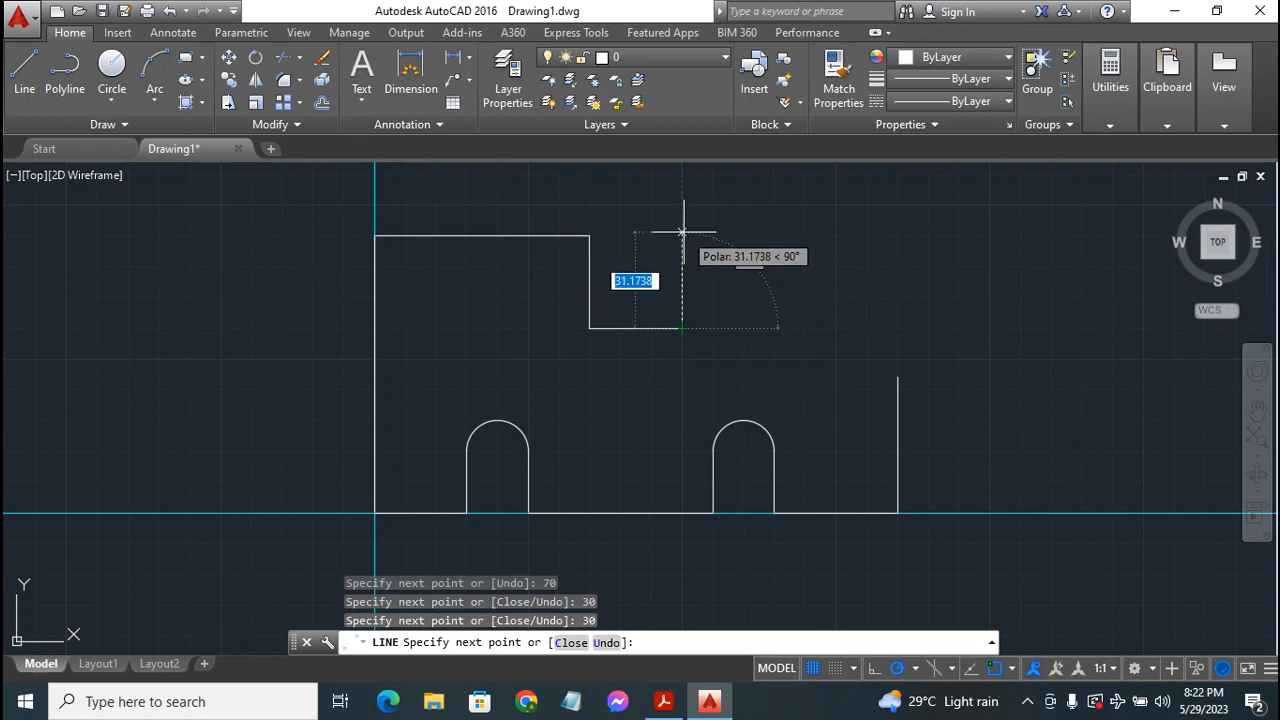
{"action": "type", "text": "3"}
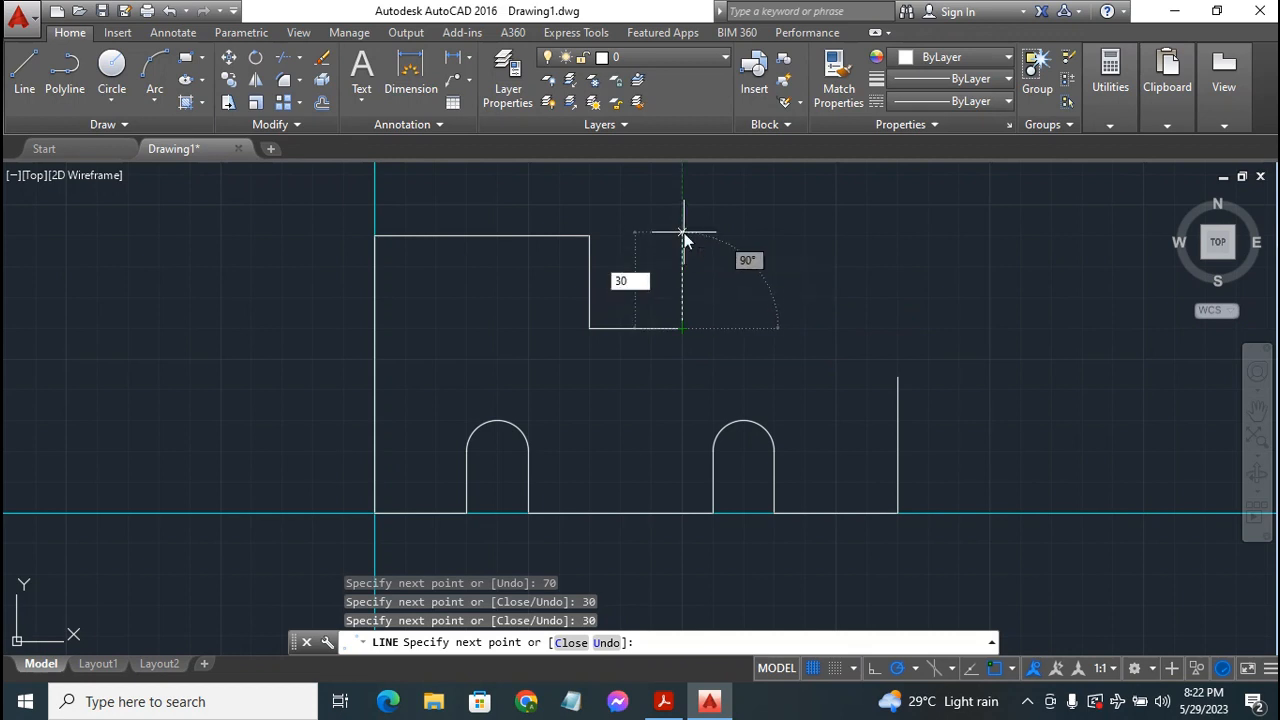
{"action": "type", "text": "0"}
{"action": "key", "text": "Return"}
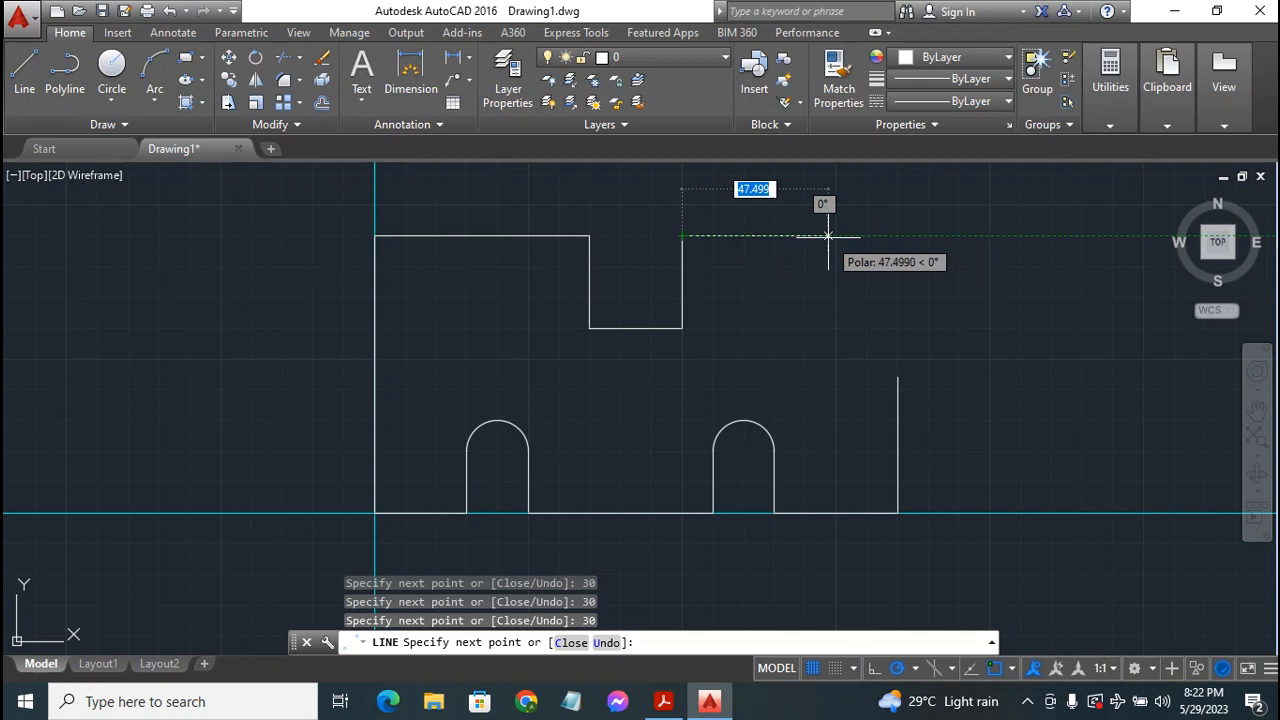
- Continue the top edge 35 units rightward, connect it diagonally to the right edge's upper end, and end the line
{"action": "type", "text": "35"}
{"action": "key", "text": "Return"}
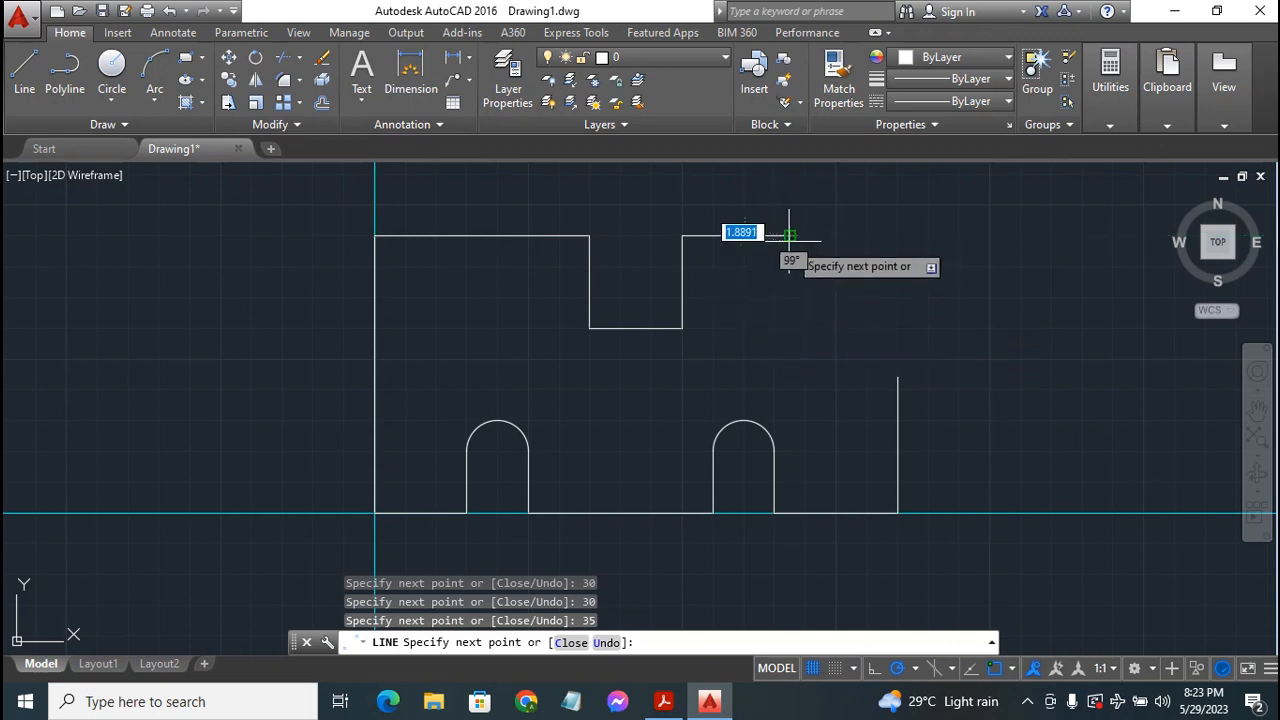
{"action": "left_click", "coordinate": [897, 377]}
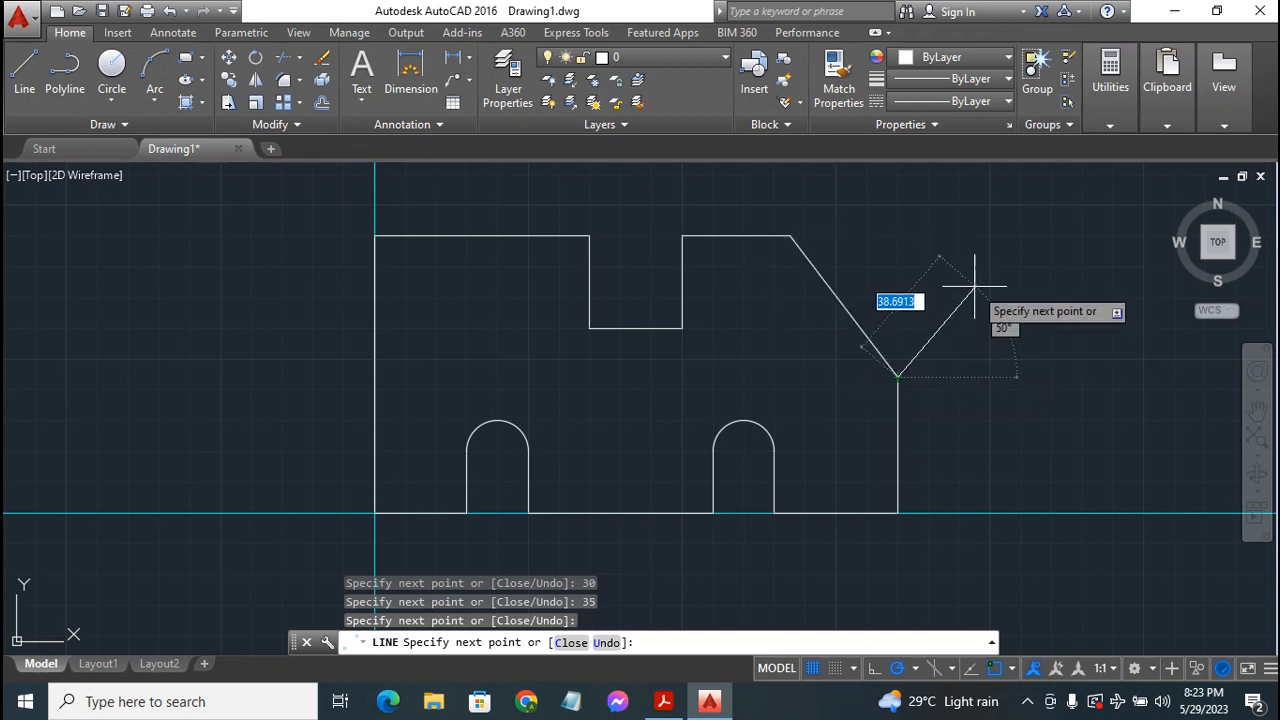
{"action": "key", "text": "Escape"}
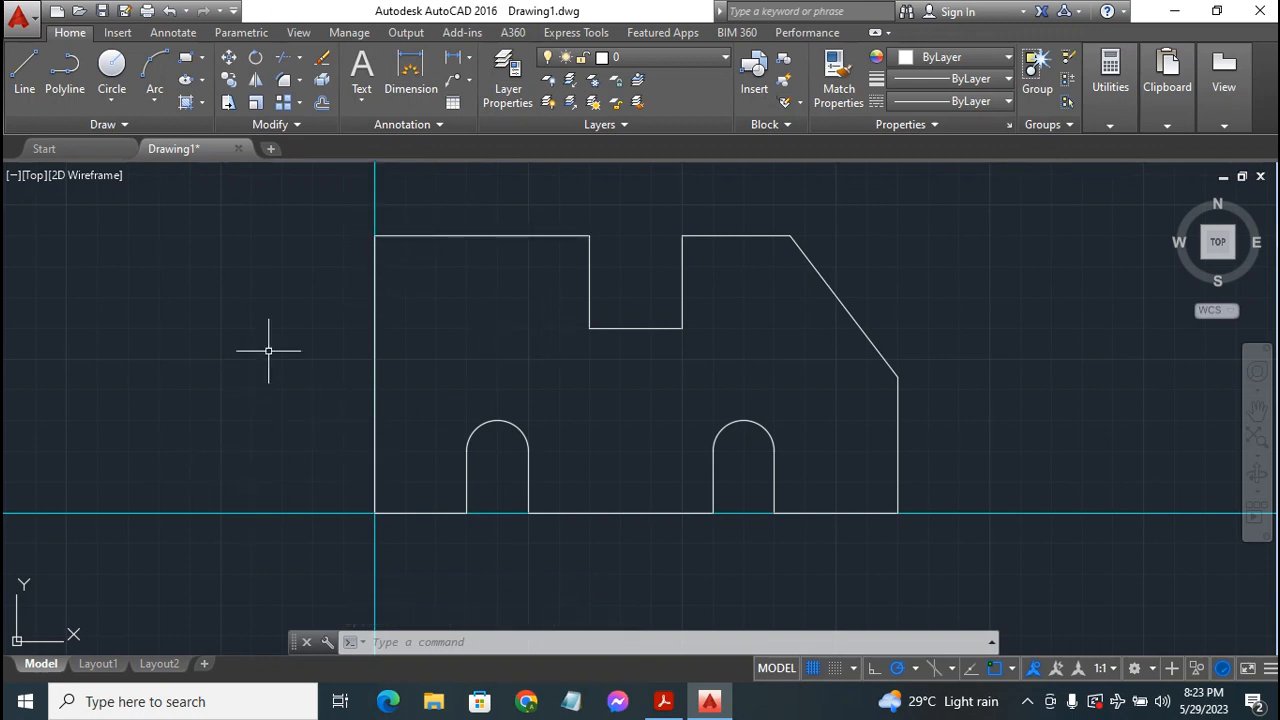
- Check the corner radius in the Exercise 10 drawing and fillet the profile's upper left corner with a radius of 20
{"action": "left_click", "coordinate": [283, 81]}
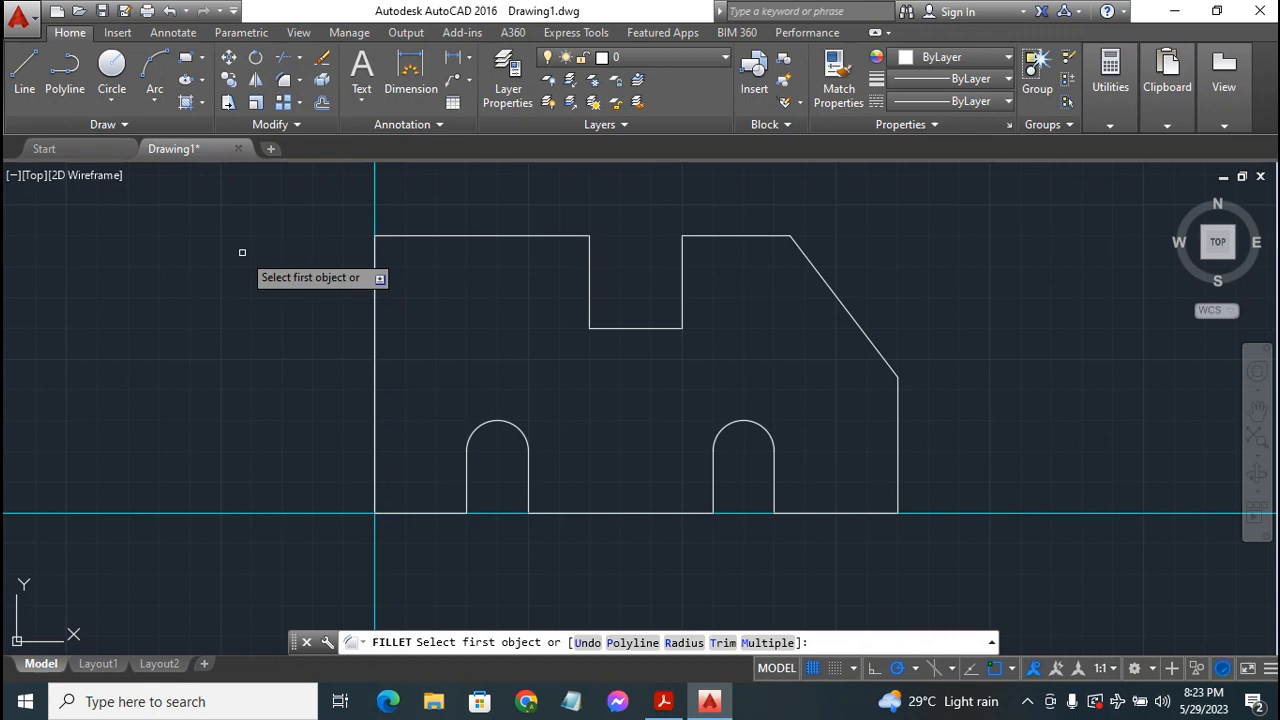
{"action": "type", "text": "r"}
{"action": "key", "text": "Return"}
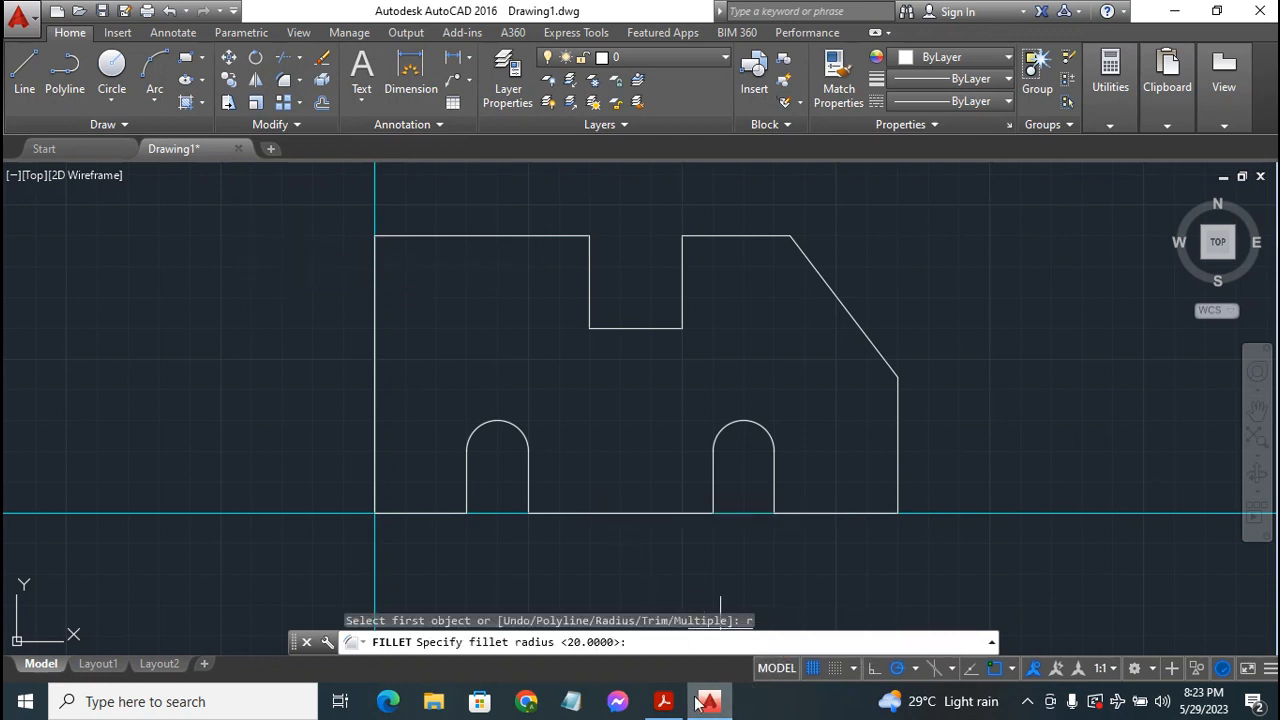
{"action": "left_click", "coordinate": [663, 700]}
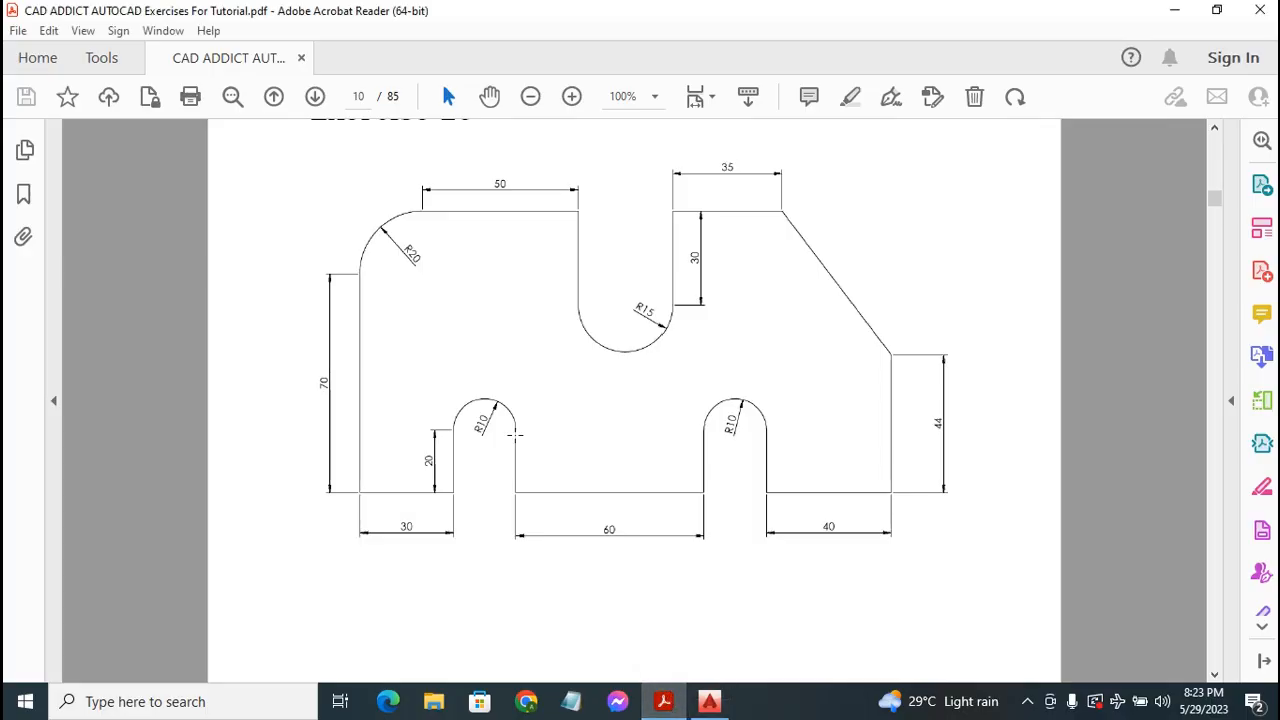
{"action": "left_click", "coordinate": [709, 701]}
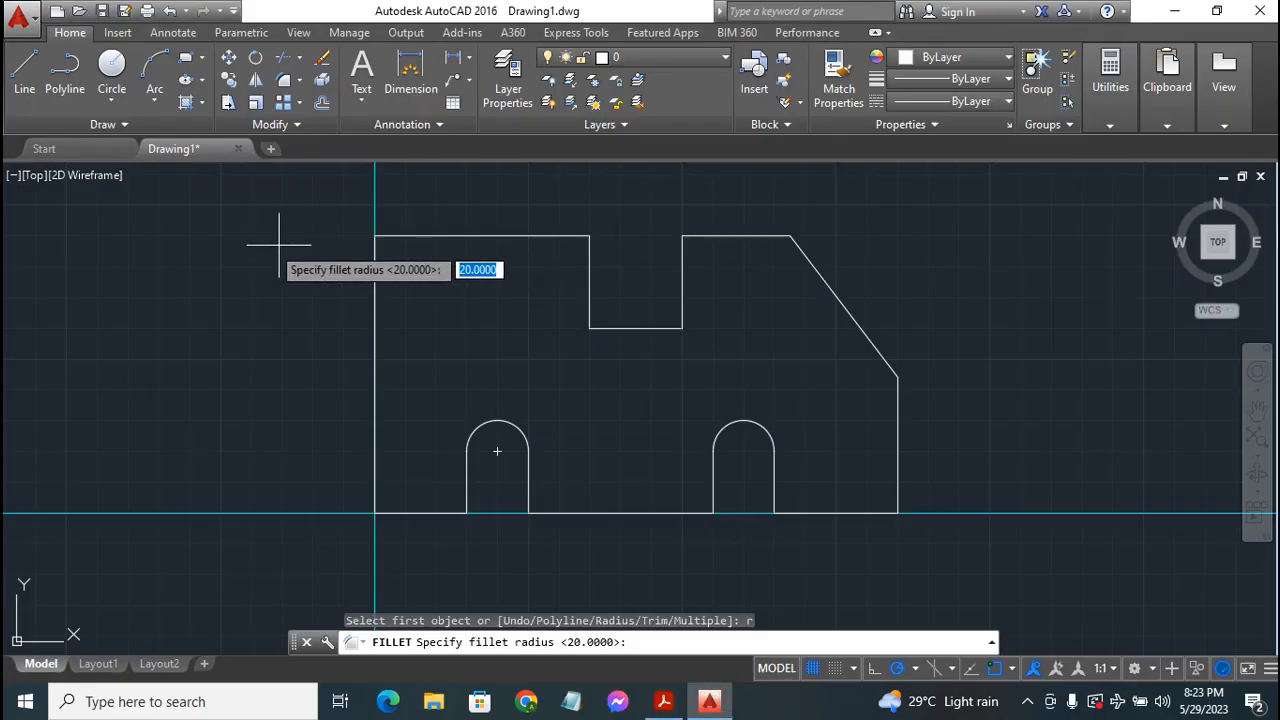
{"action": "type", "text": "20"}
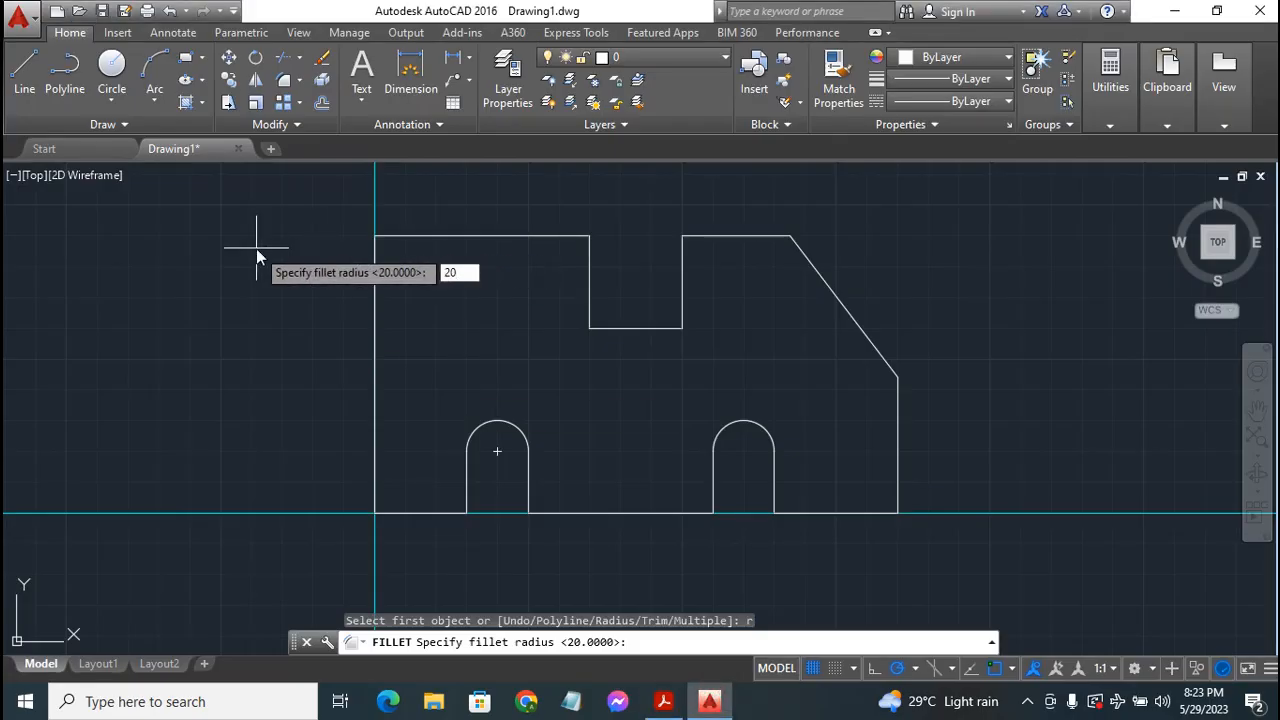
{"action": "key", "text": "Return"}
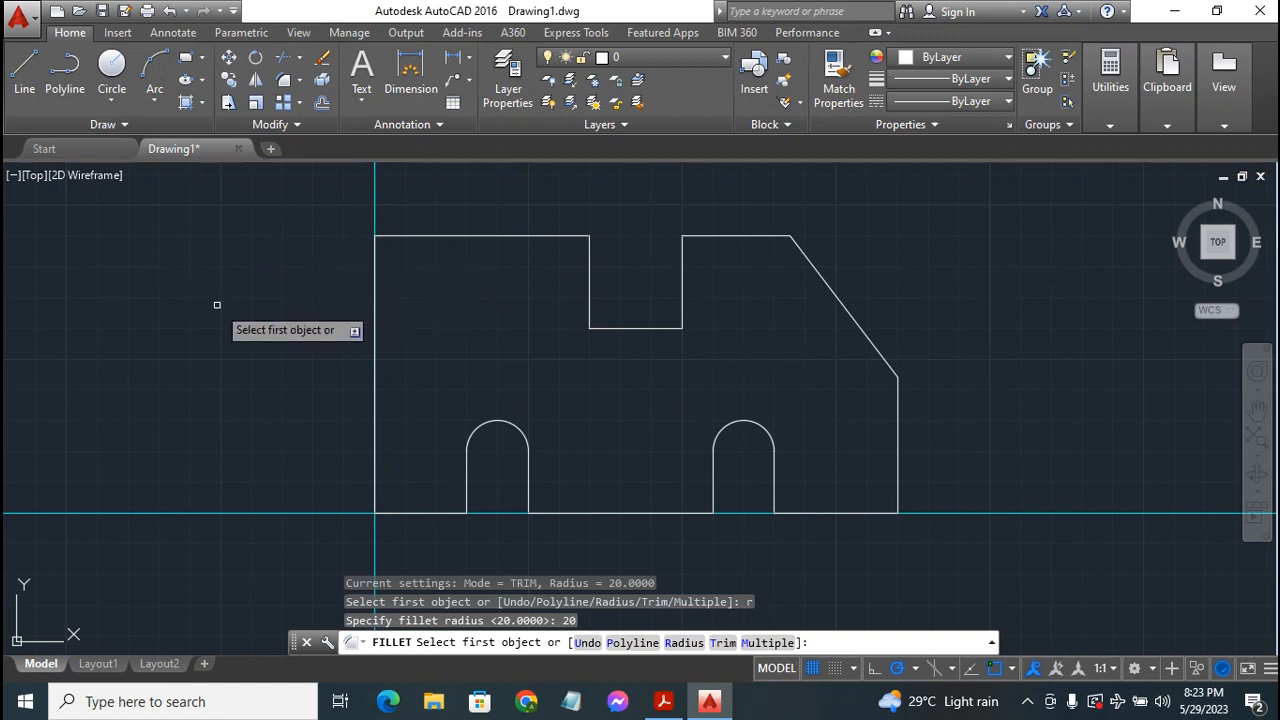
{"action": "left_click", "coordinate": [375, 257]}
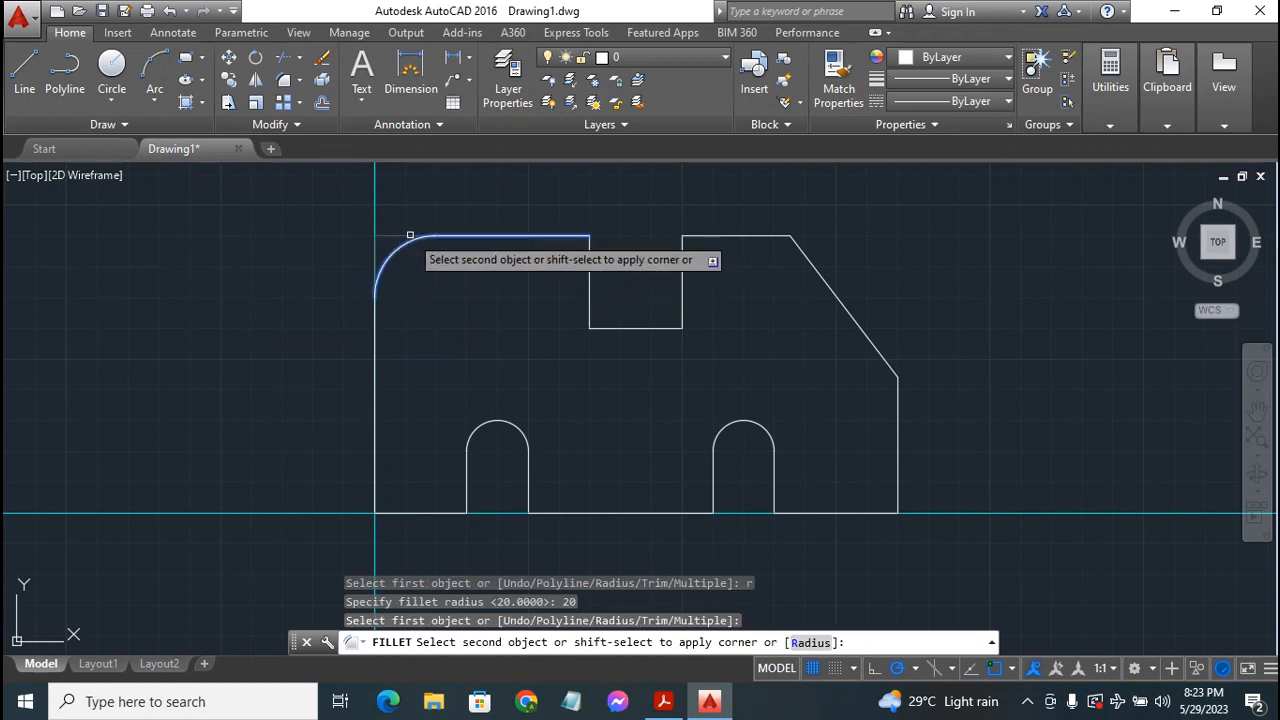
{"action": "left_click", "coordinate": [396, 236]}
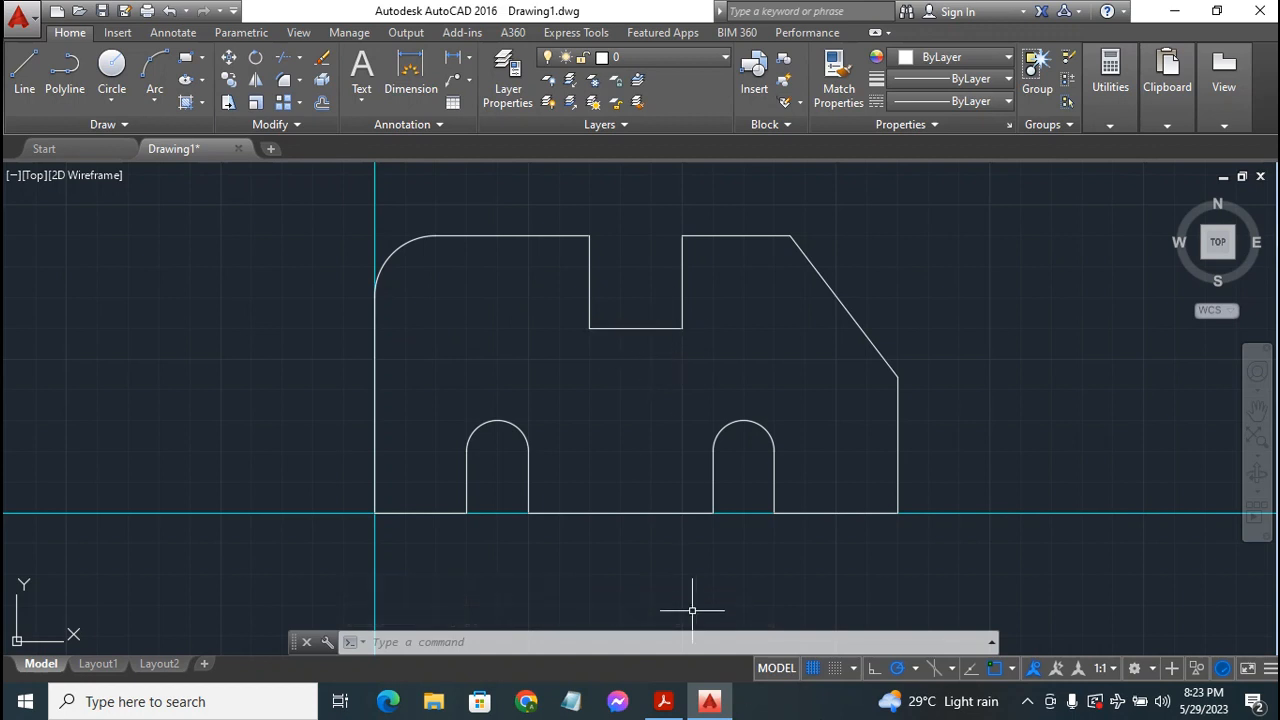
- Check the upper slot in the Exercise 10 drawing and draw a circle of radius 15 centred on the midpoint of the slot's bottom line
{"action": "left_click", "coordinate": [661, 703]}
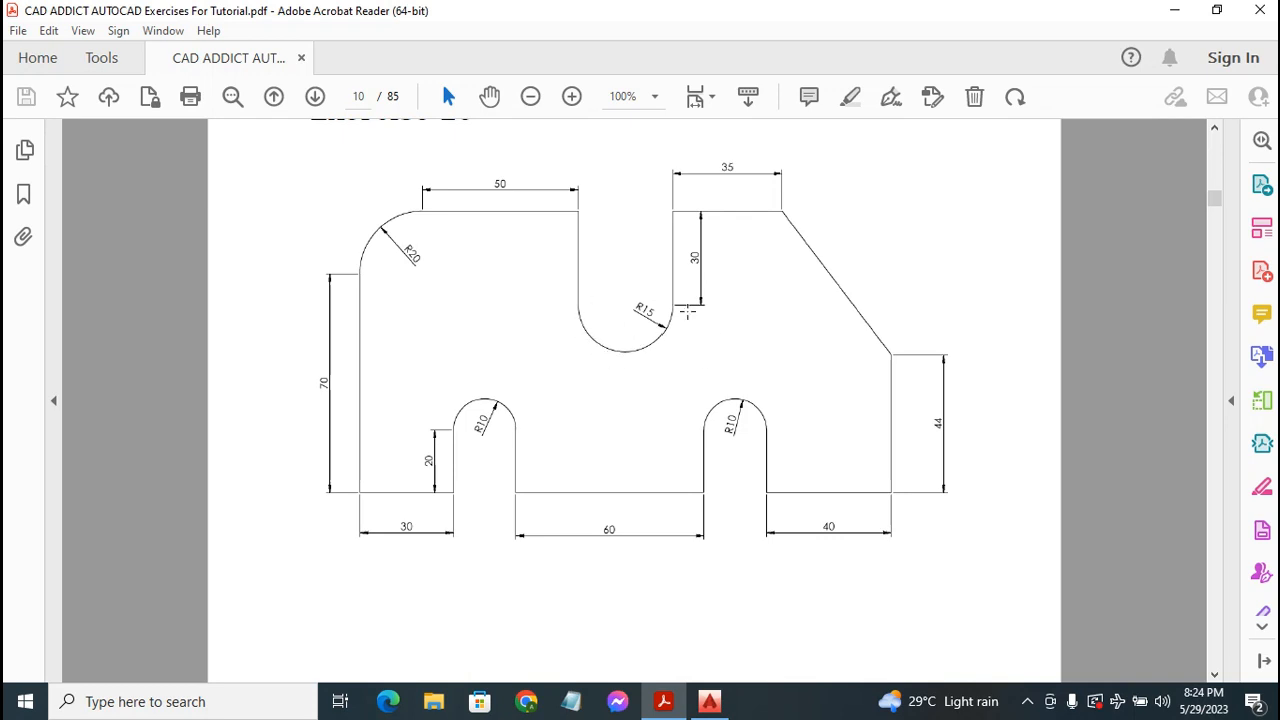
{"action": "left_click", "coordinate": [709, 701]}
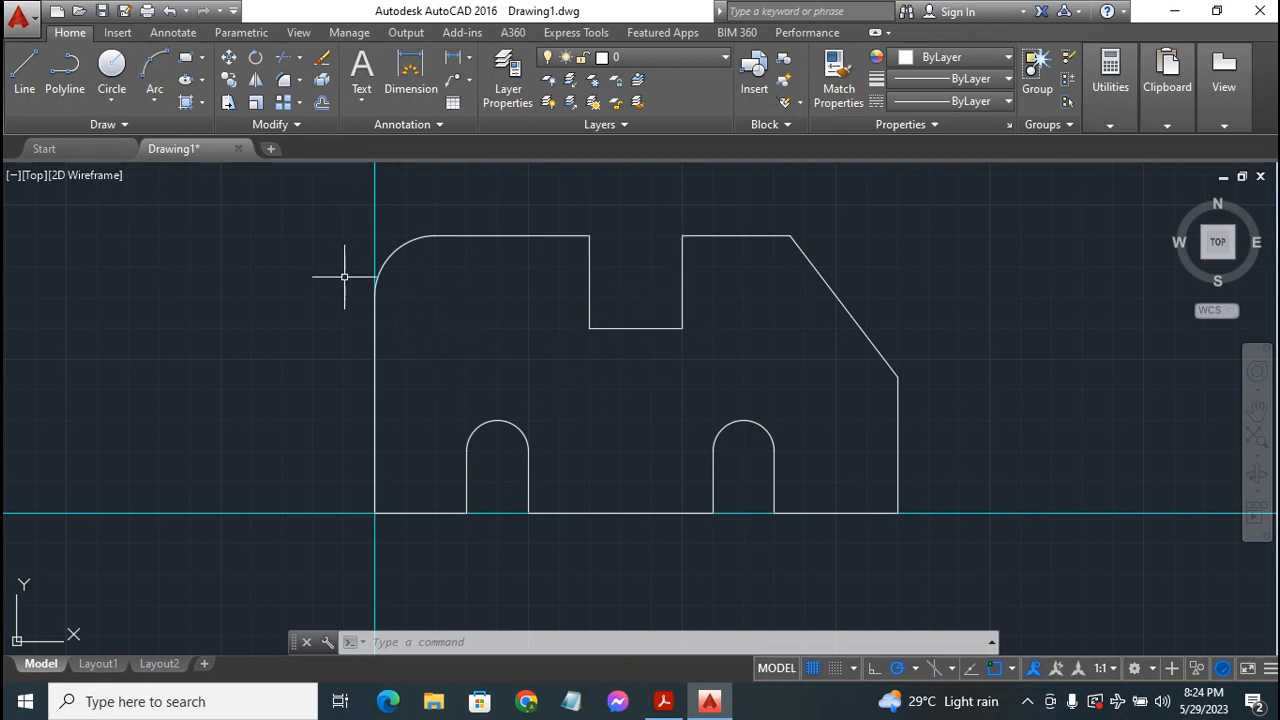
{"action": "left_click", "coordinate": [111, 68]}
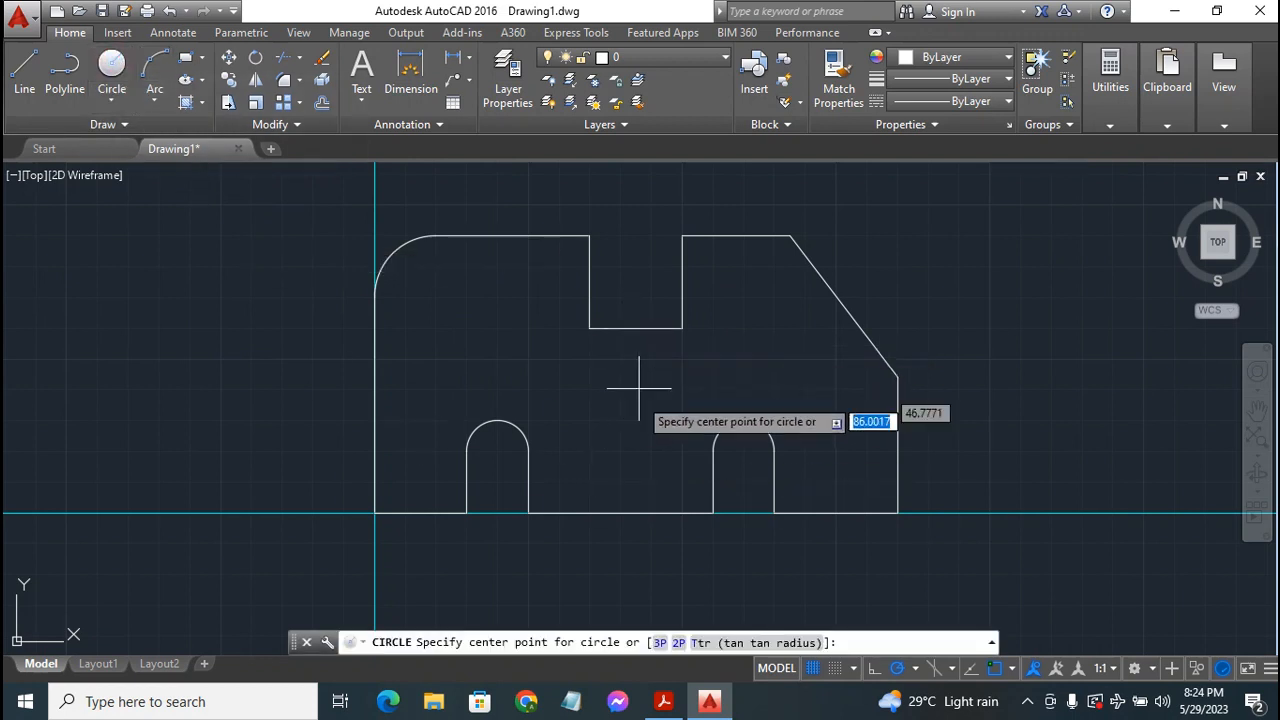
{"action": "left_click", "coordinate": [636, 327]}
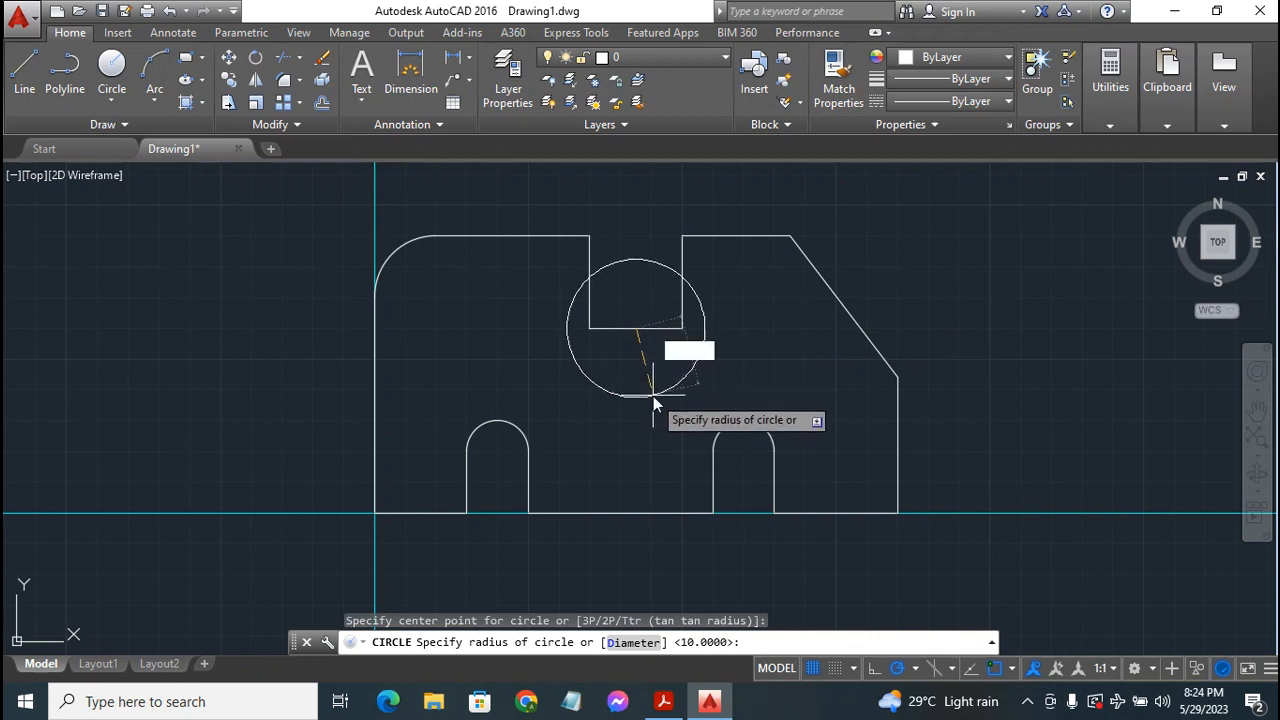
{"action": "key", "text": "Return"}
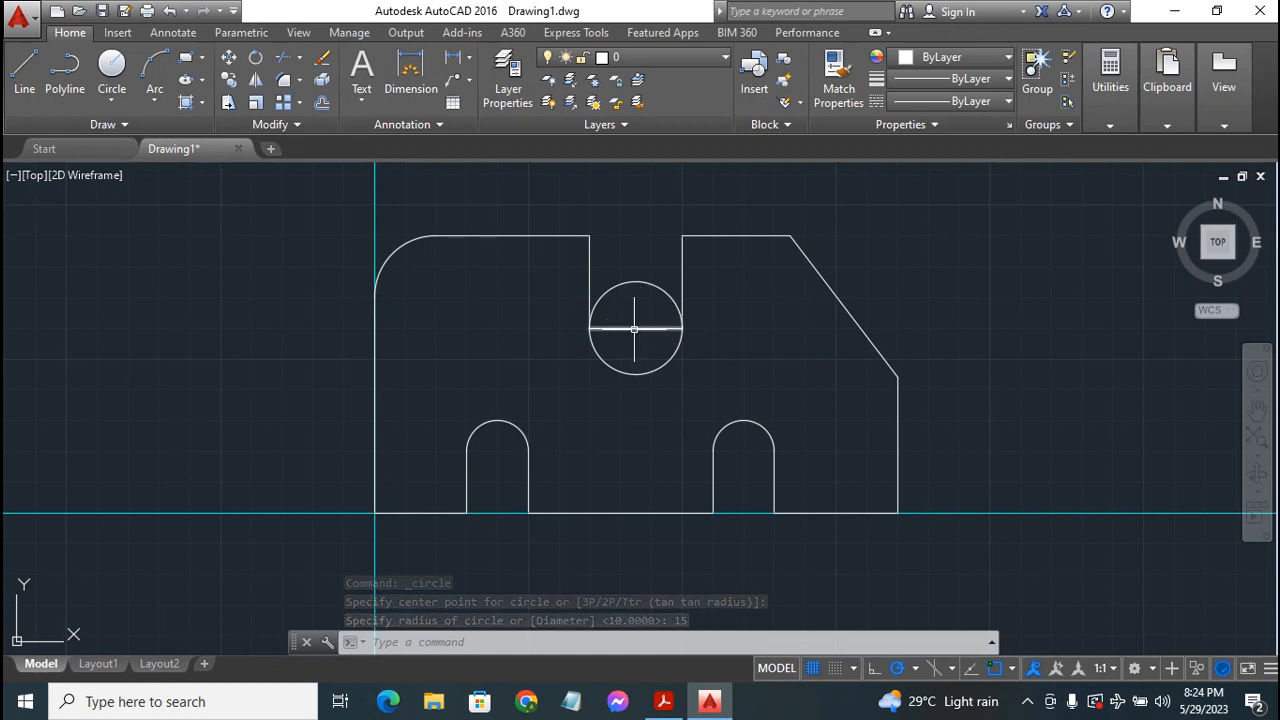
- Delete the upper slot's flat bottom line, trim away the circle's upper half with all objects as cutting edges, and compare with the Exercise 10 drawing
{"action": "left_click", "coordinate": [634, 328]}
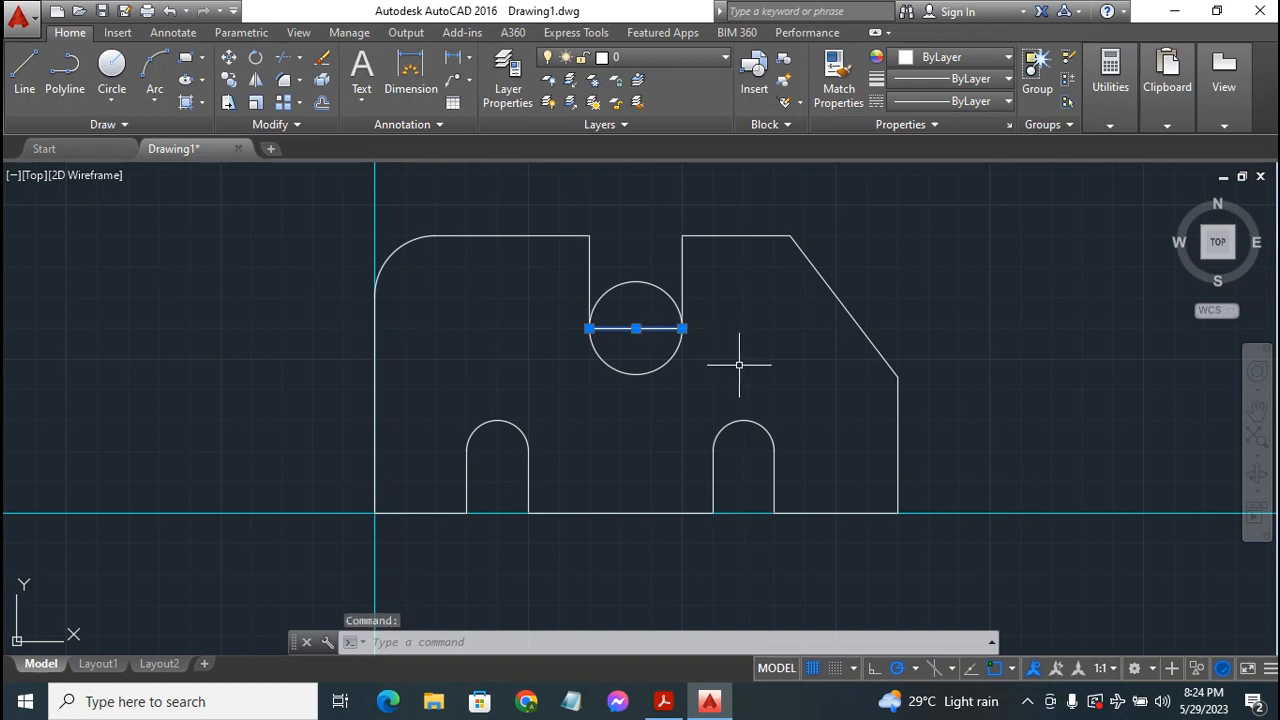
{"action": "key", "text": "Delete"}
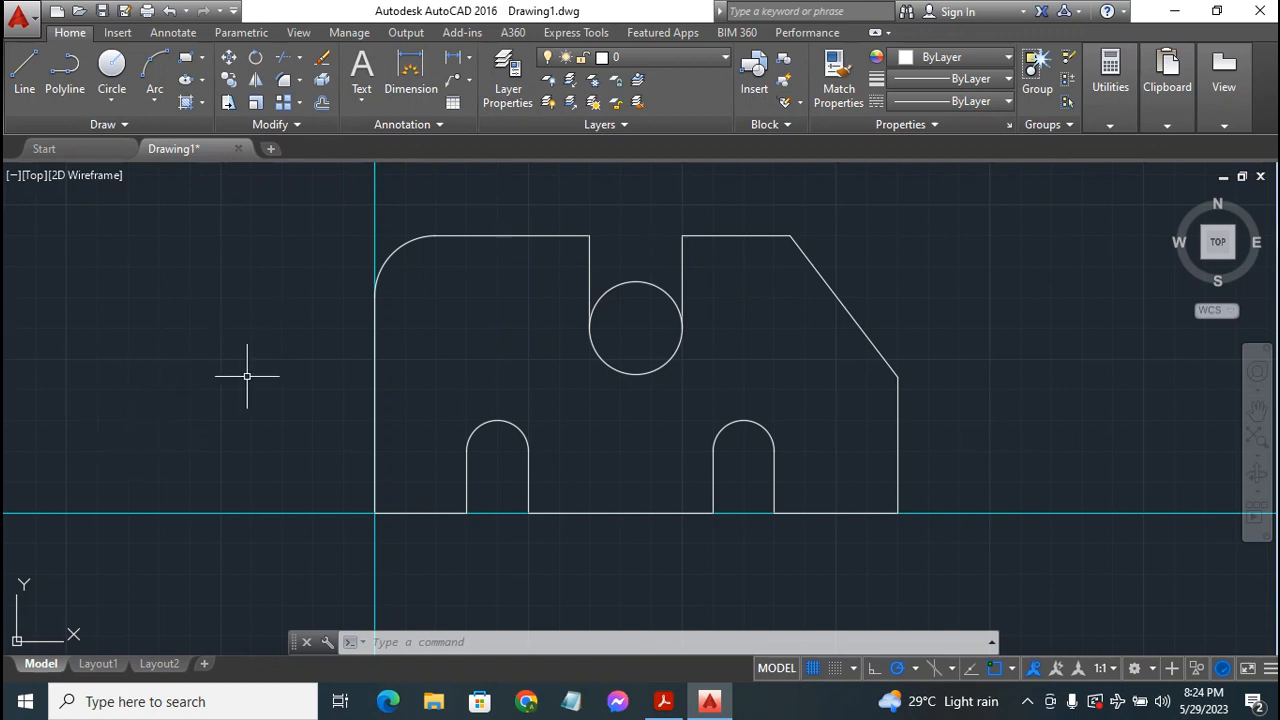
{"action": "left_click", "coordinate": [286, 56]}
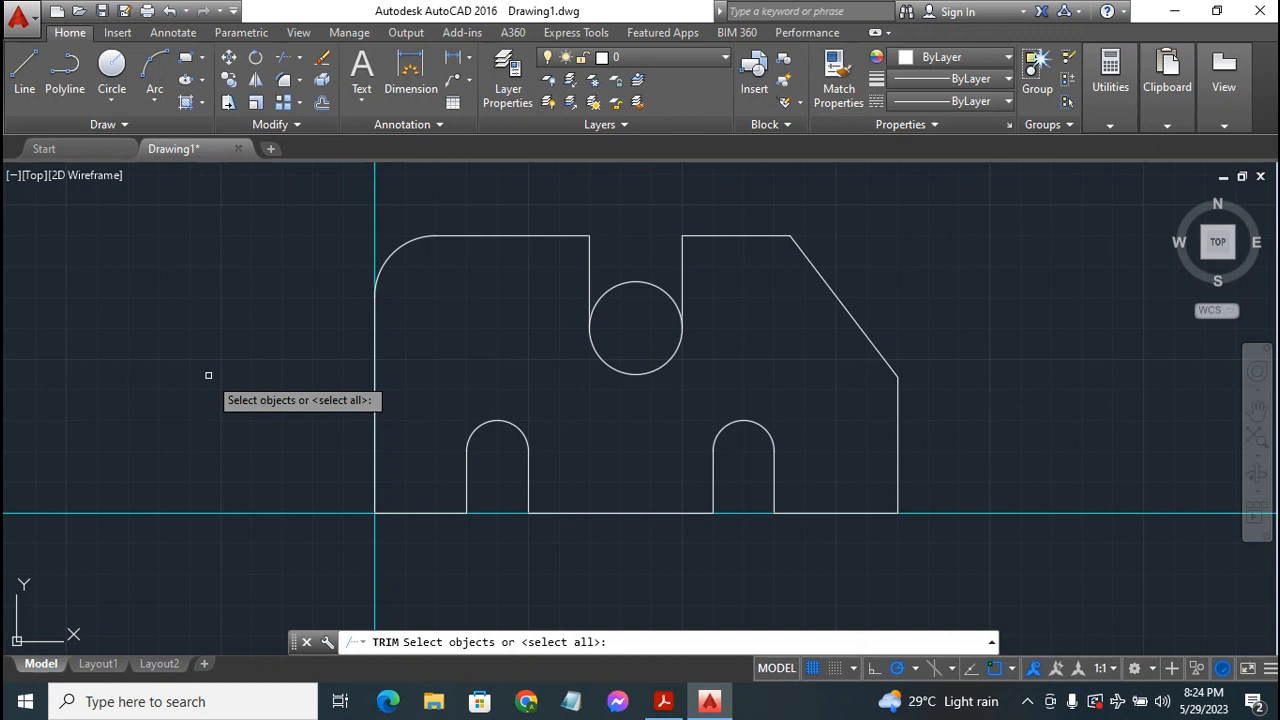
{"action": "key", "text": "Return"}
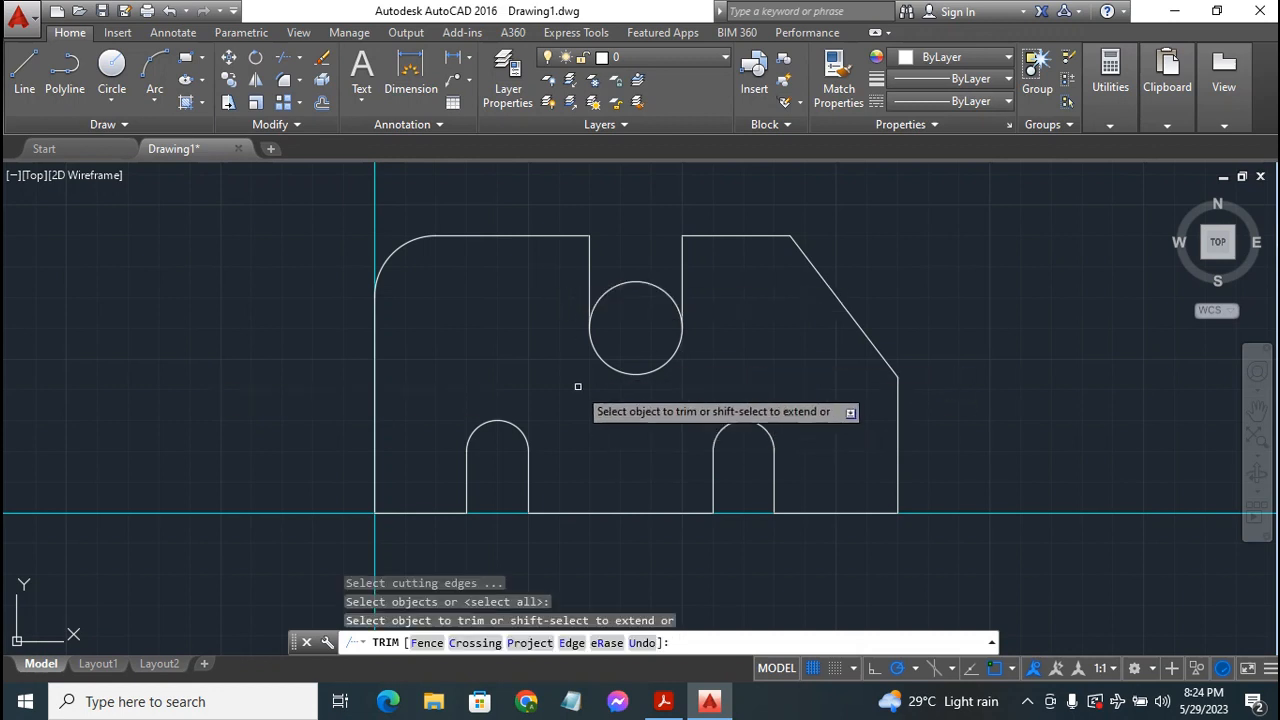
{"action": "left_click", "coordinate": [640, 279]}
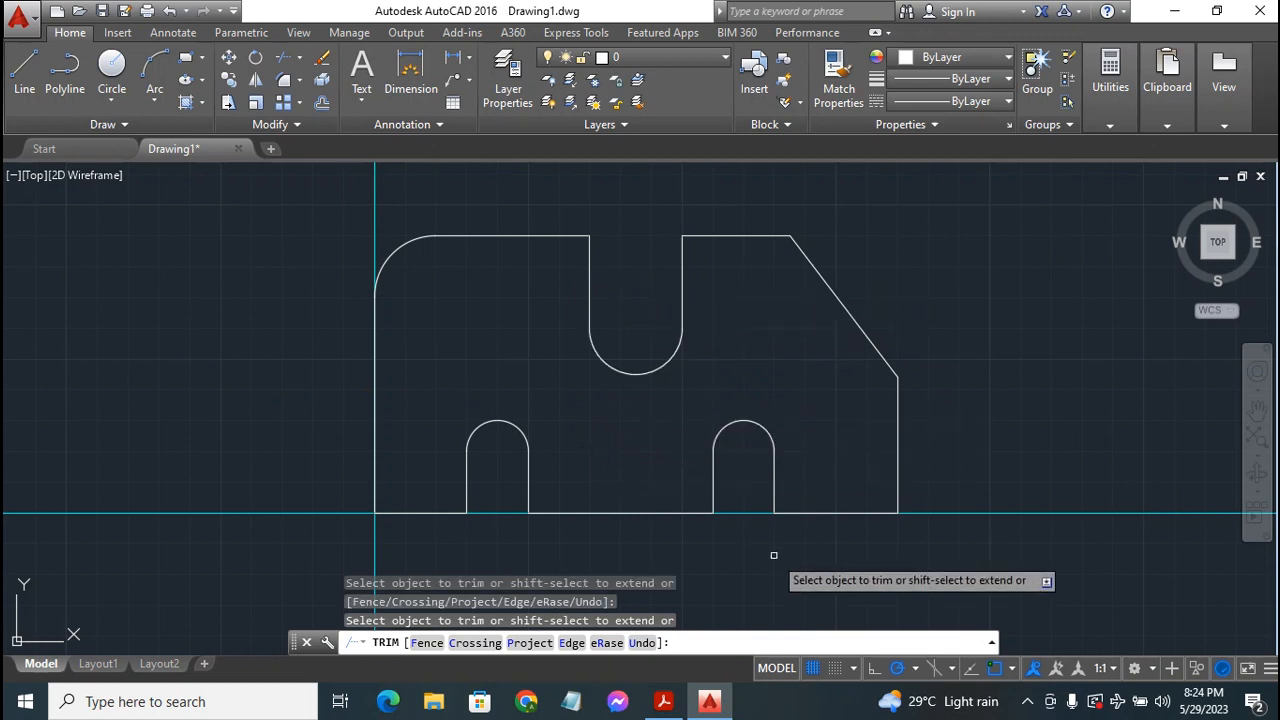
{"action": "left_click", "coordinate": [663, 701]}
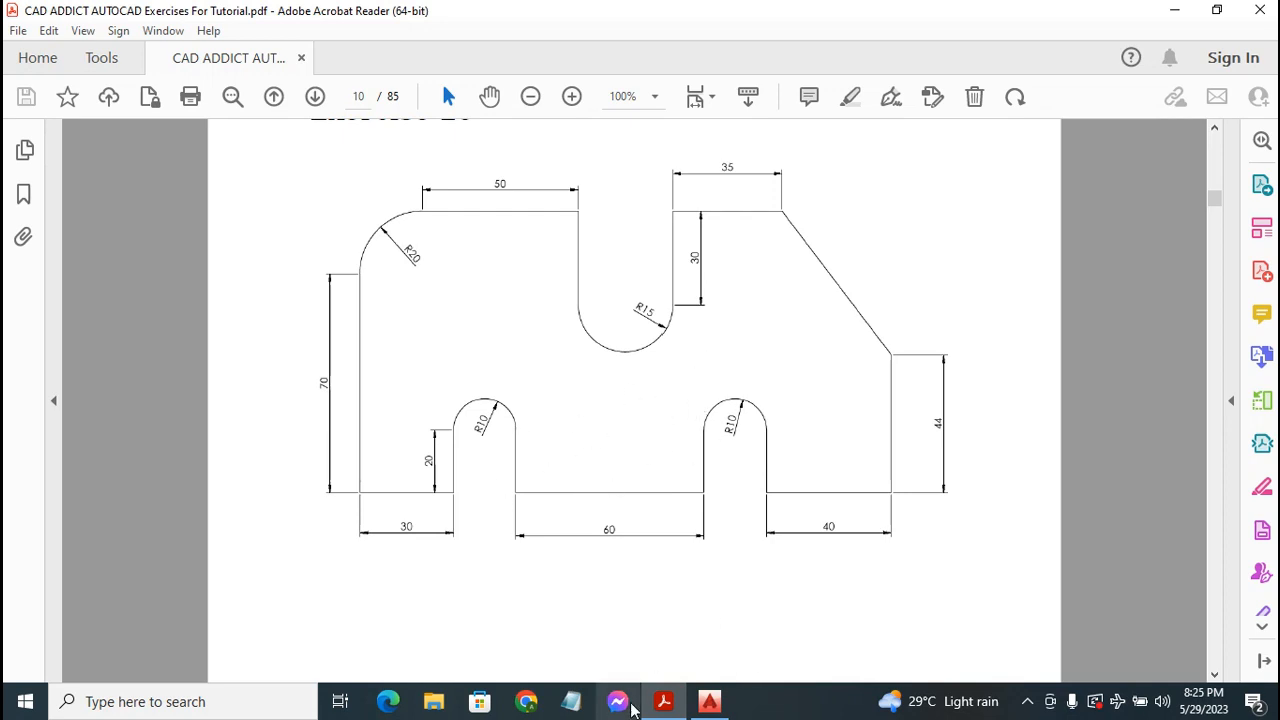
{"action": "mouse_move", "coordinate": [705, 707]}
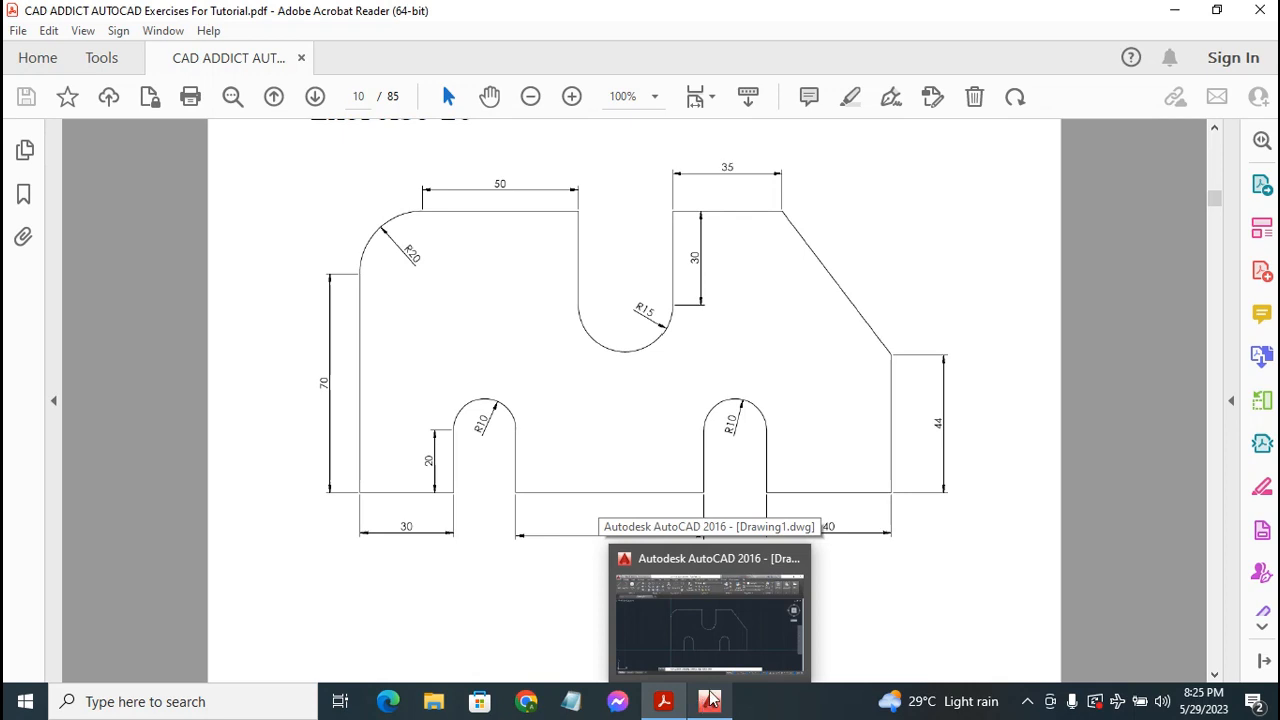
{"action": "left_click", "coordinate": [710, 700]}
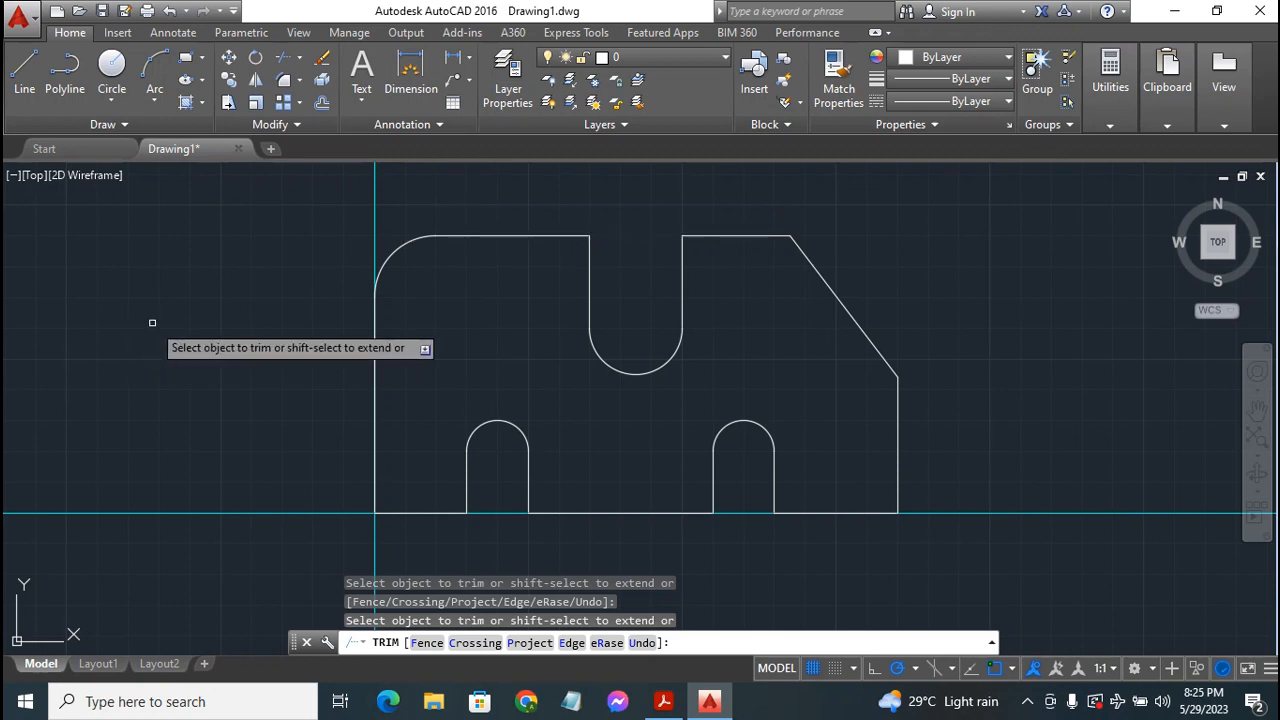
{"action": "key", "text": "Escape"}
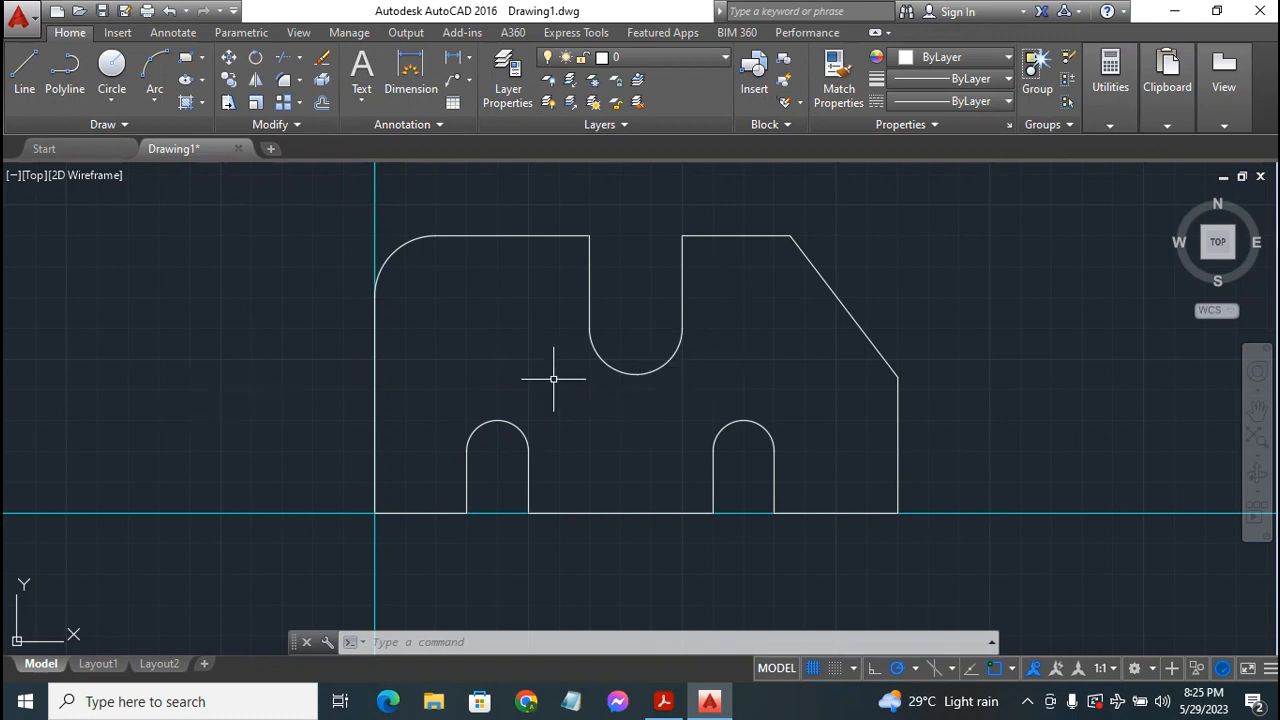
- Make the Construct 1 layer current and turn it off to hide the construction lines
{"action": "left_click", "coordinate": [701, 56]}
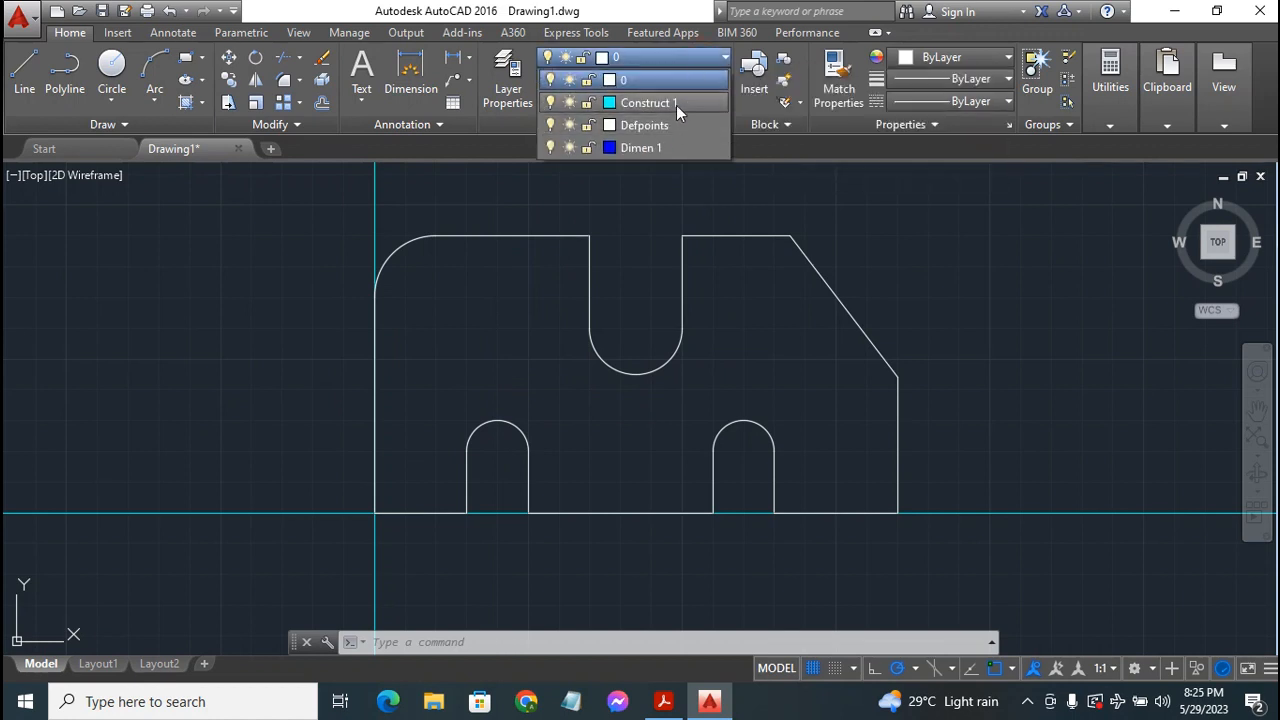
{"action": "left_click", "coordinate": [676, 101]}
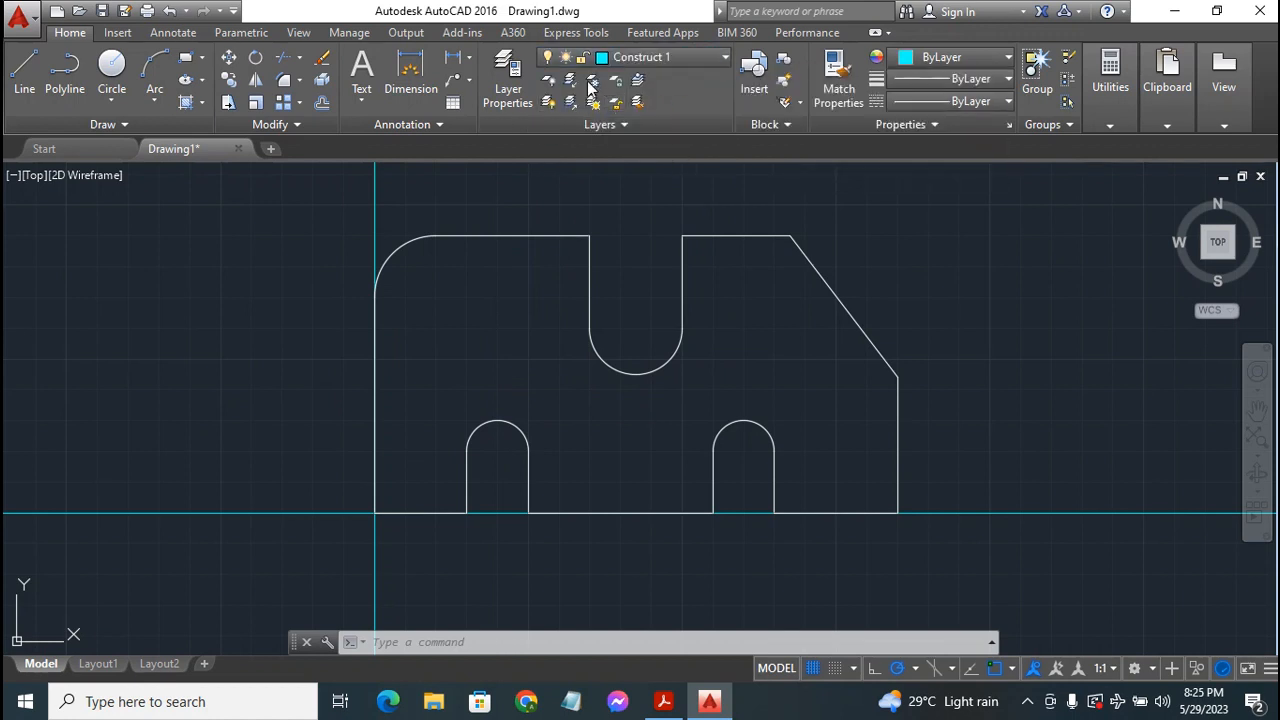
{"action": "left_click", "coordinate": [663, 60]}
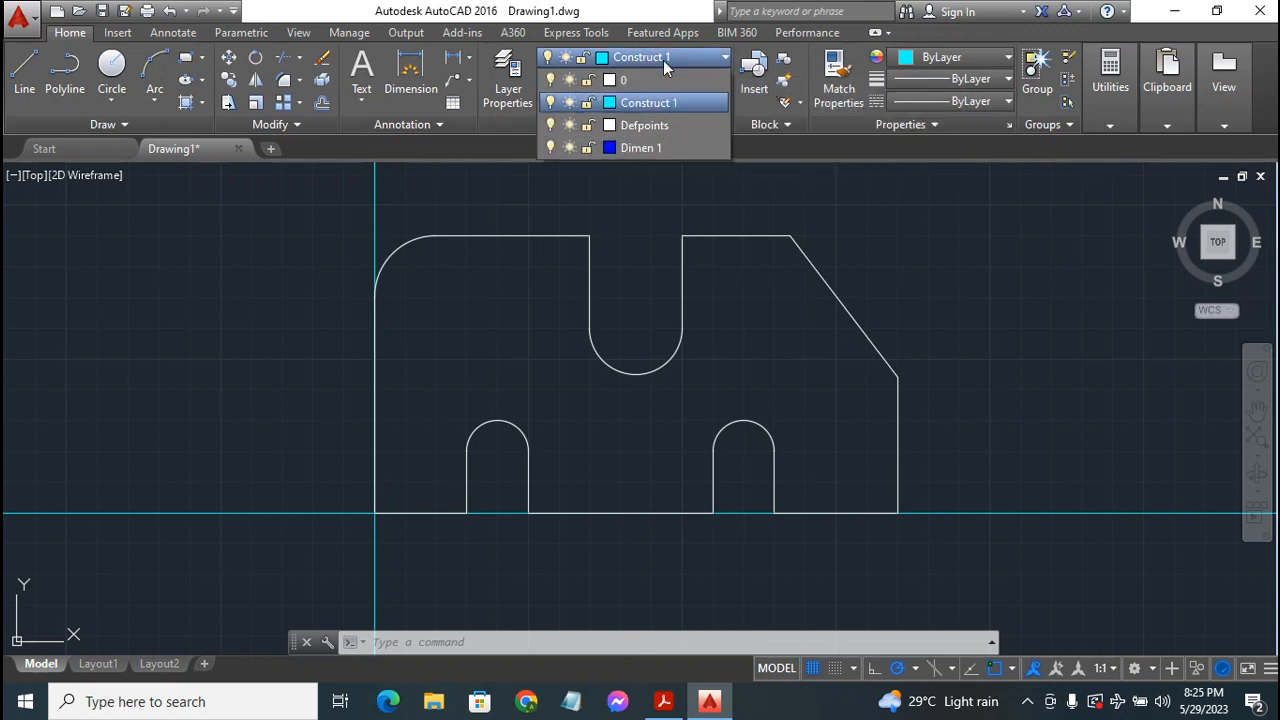
{"action": "left_click", "coordinate": [550, 103]}
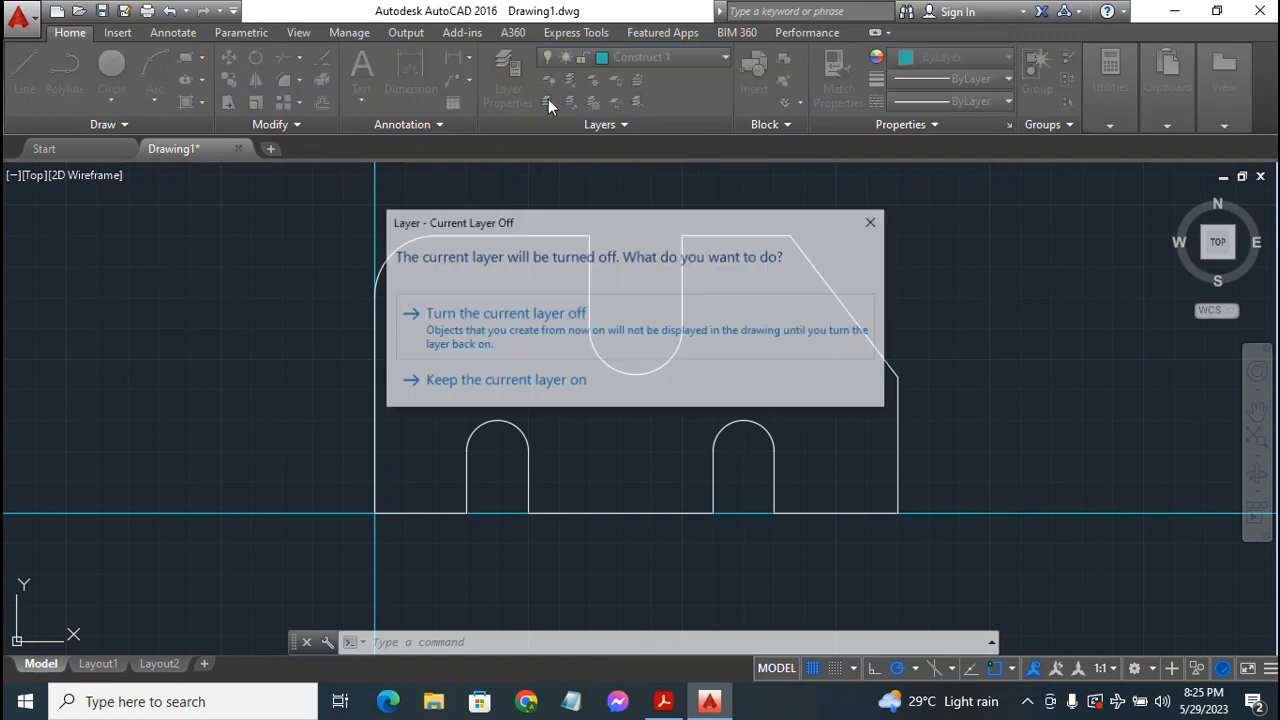
{"action": "left_click", "coordinate": [518, 316]}
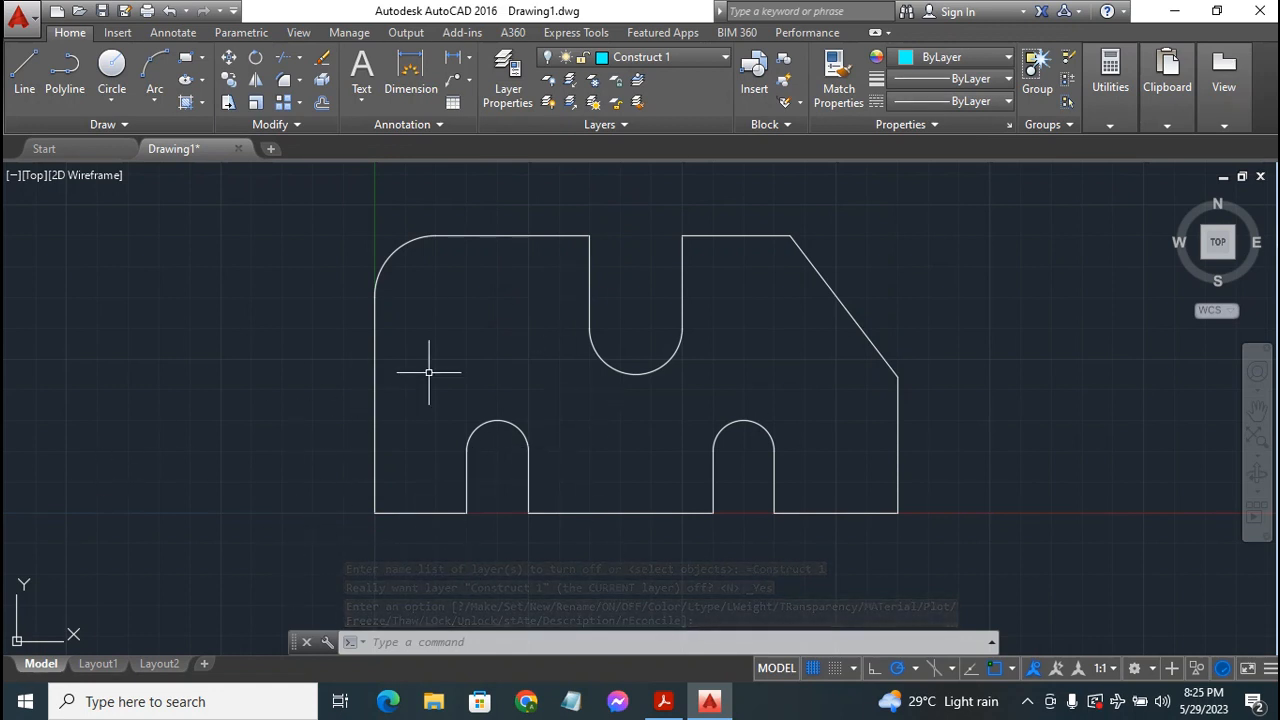
- Make Dimen 1 the current layer and dimension the straight part of the profile's left edge, placing the dimension outside the profile
{"action": "left_click", "coordinate": [682, 60]}
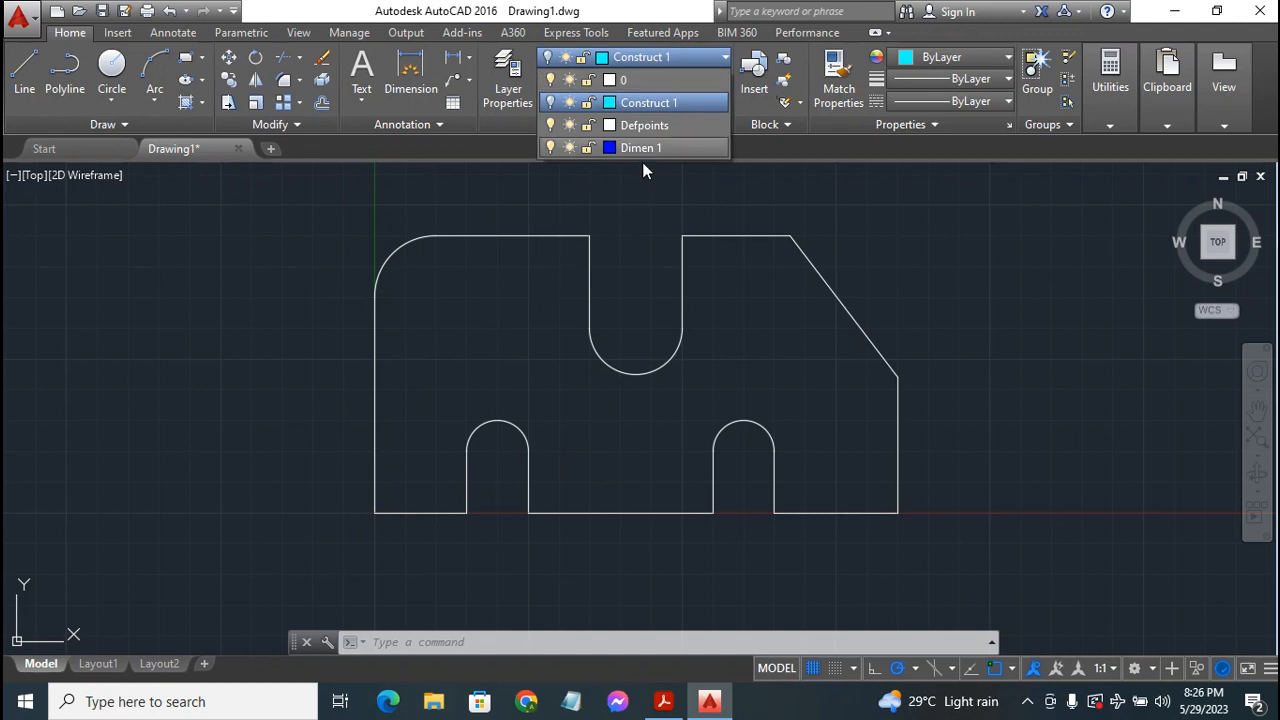
{"action": "left_click", "coordinate": [646, 150]}
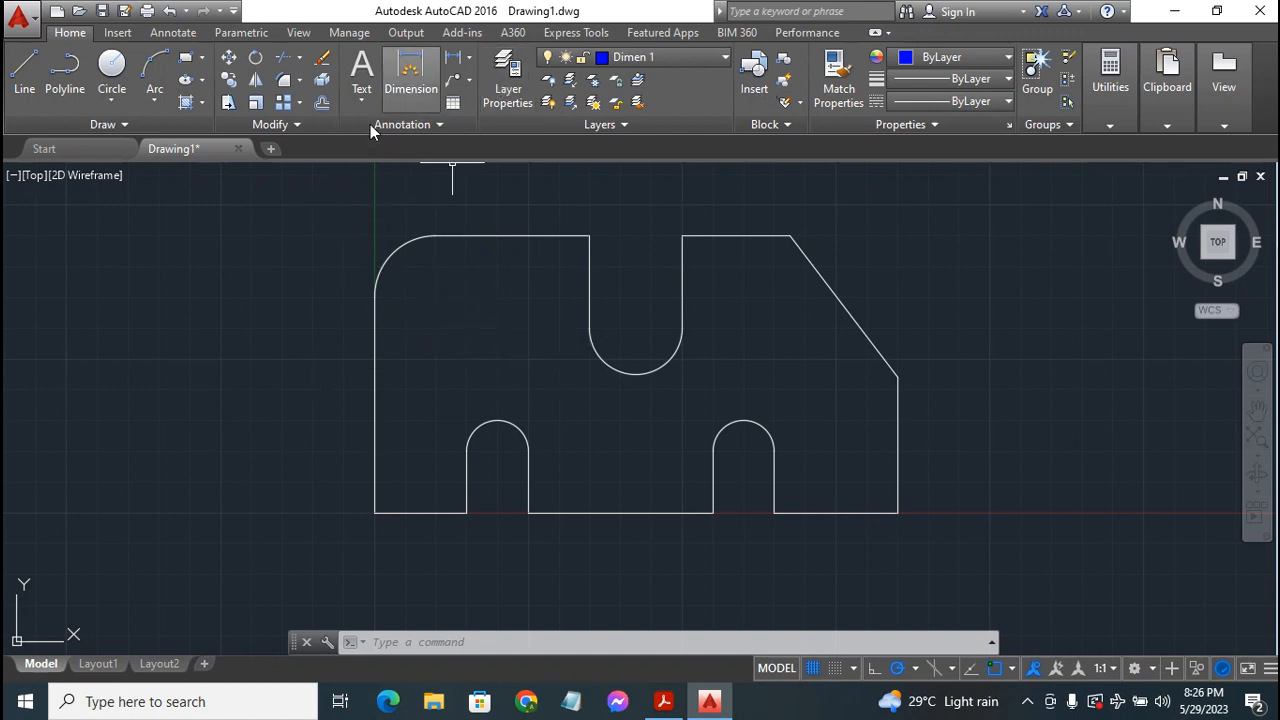
{"action": "left_click", "coordinate": [418, 62]}
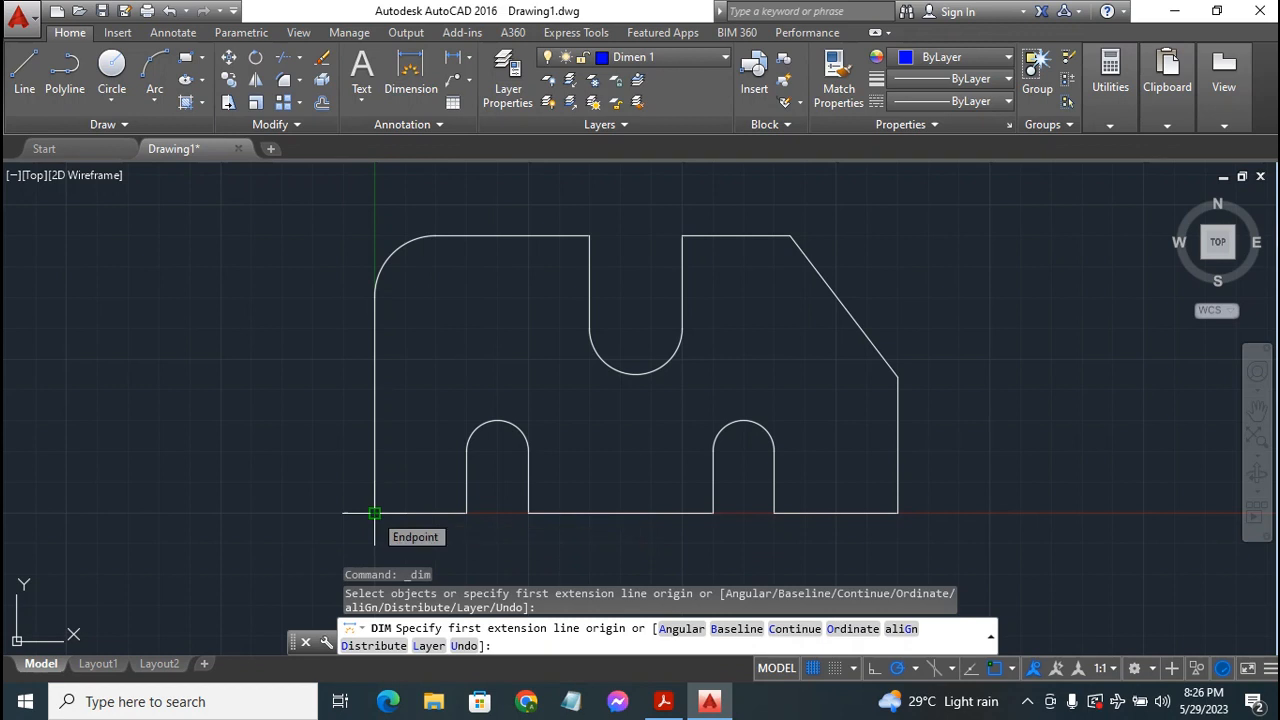
{"action": "left_click", "coordinate": [374, 513]}
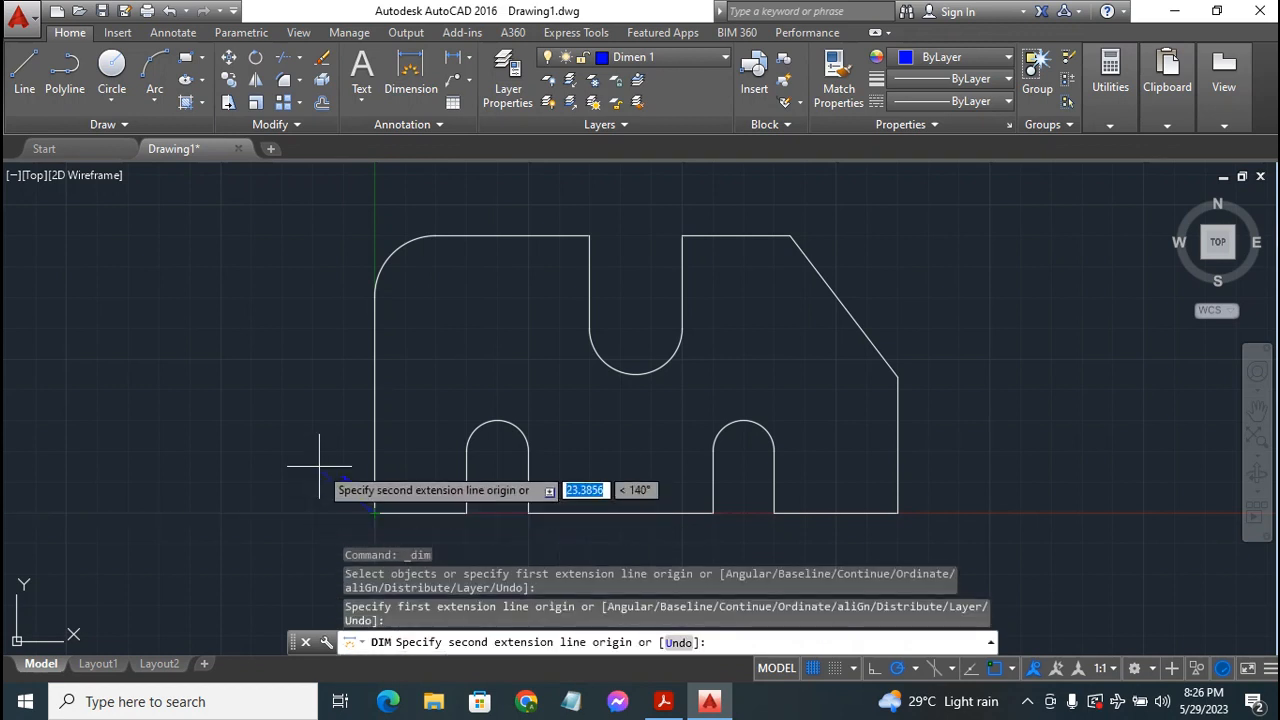
{"action": "left_click", "coordinate": [374, 297]}
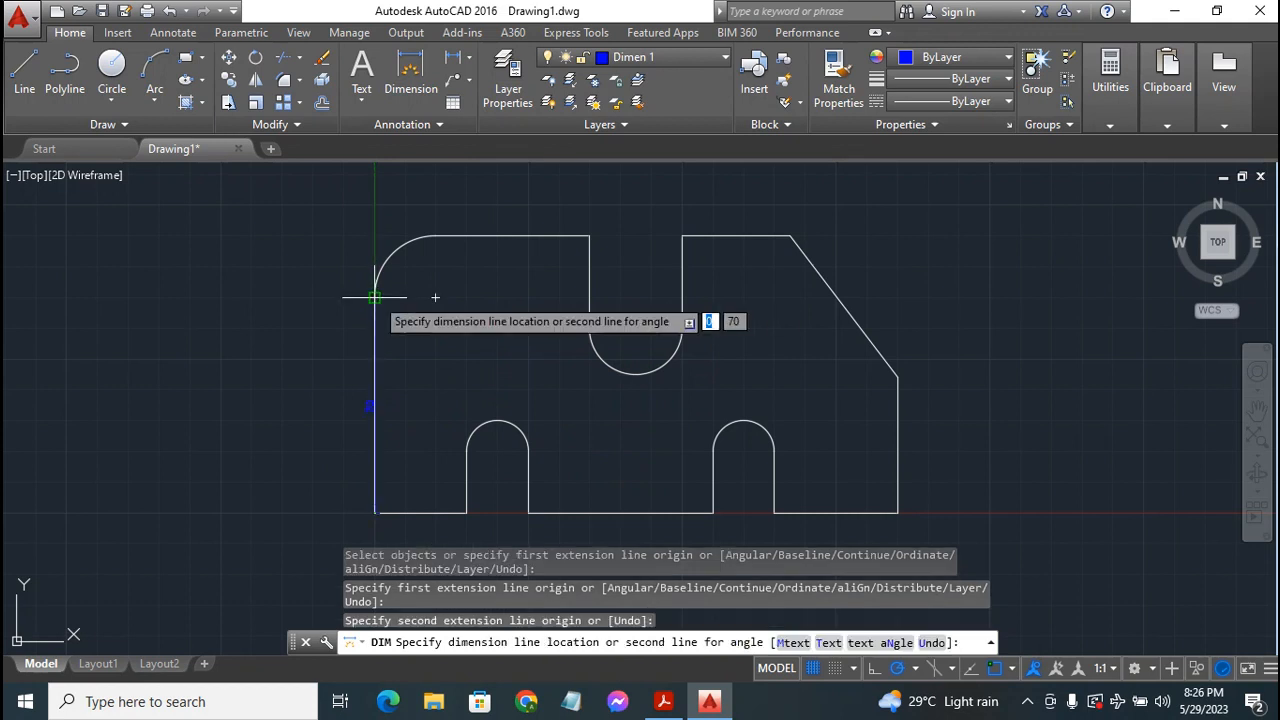
{"action": "left_click", "coordinate": [322, 292]}
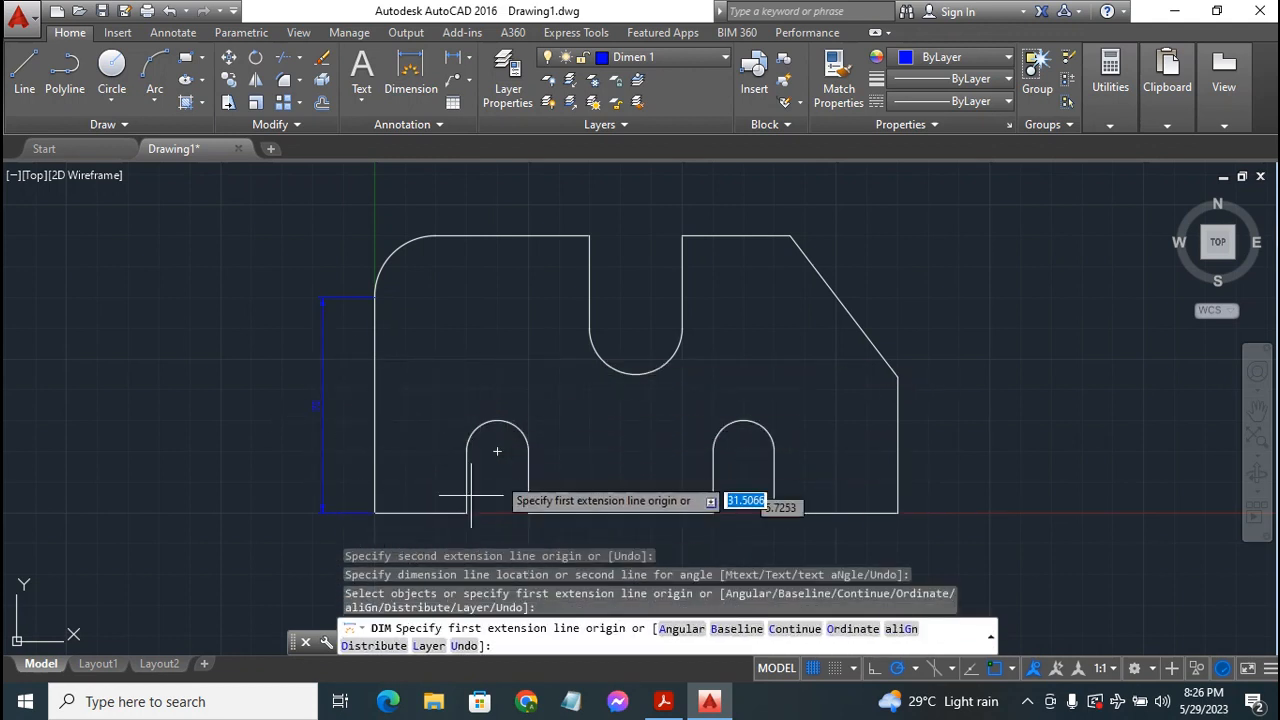
{"action": "key", "text": "Escape"}
{"action": "key", "text": "Escape"}
{"action": "key", "text": "Escape"}
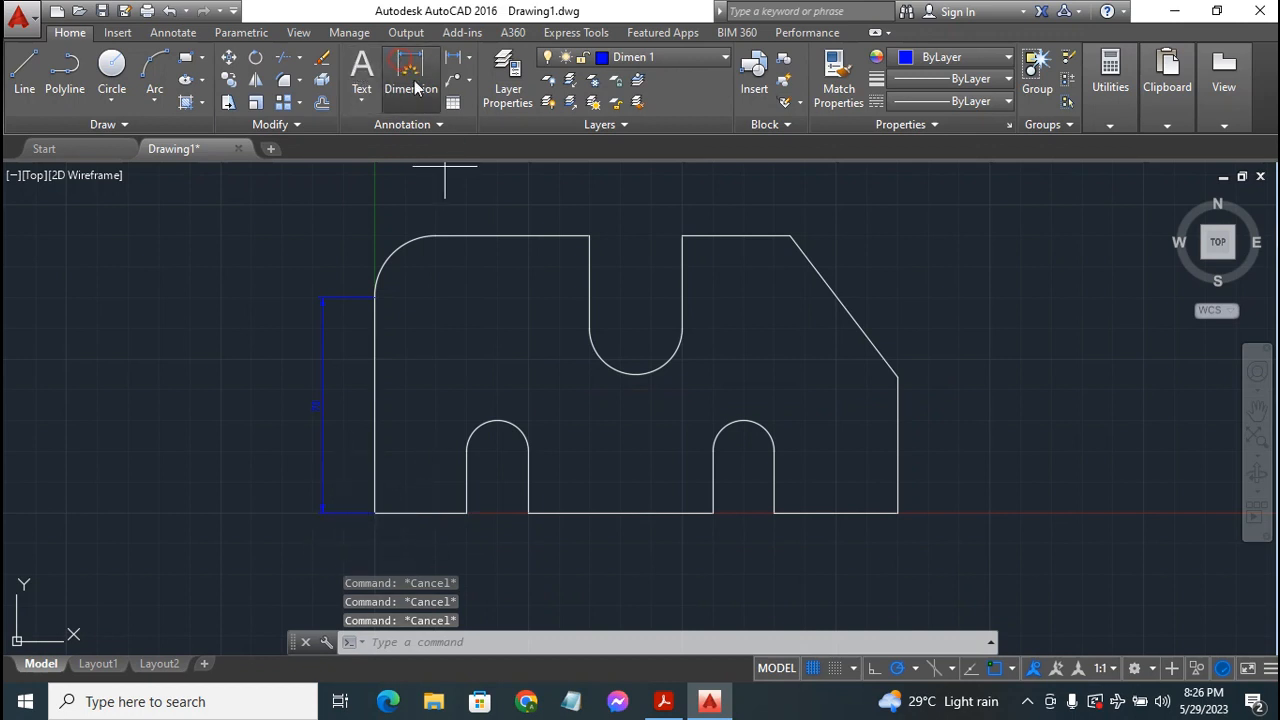
- Dimension the left and middle segments of the profile's bottom edge, placing both dimensions below the profile
{"action": "left_click", "coordinate": [416, 88]}
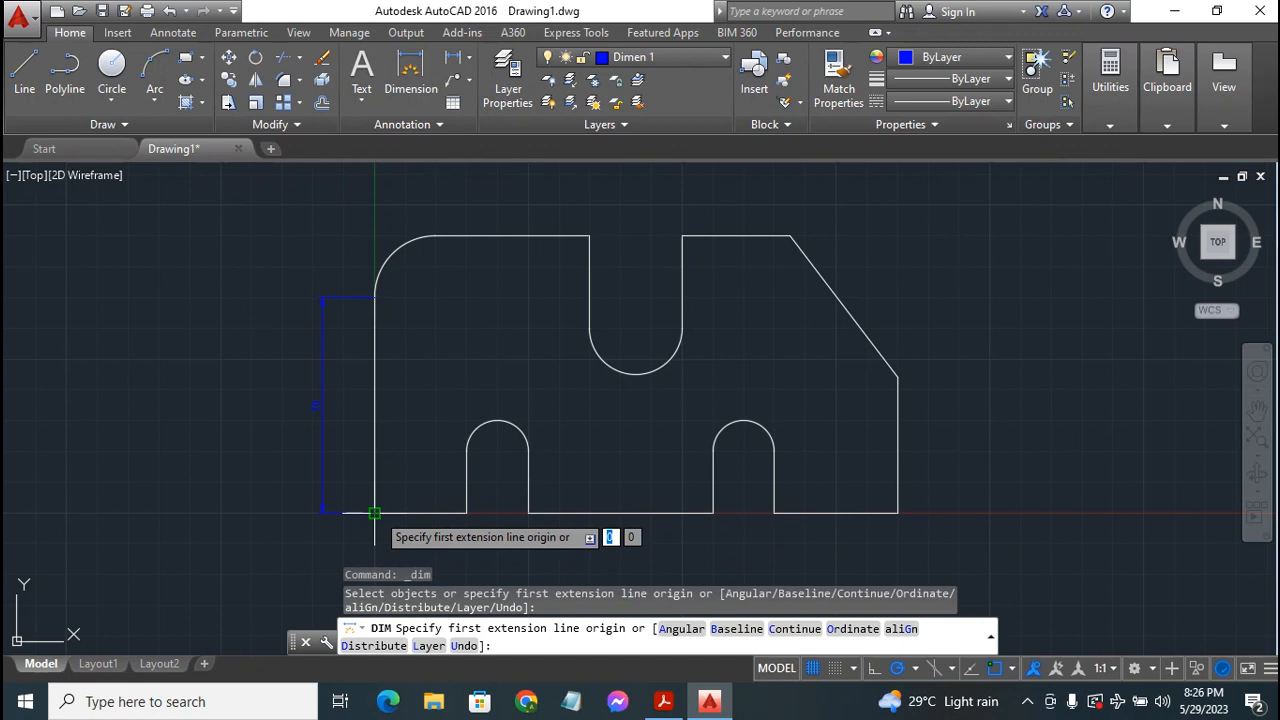
{"action": "left_click", "coordinate": [374, 513]}
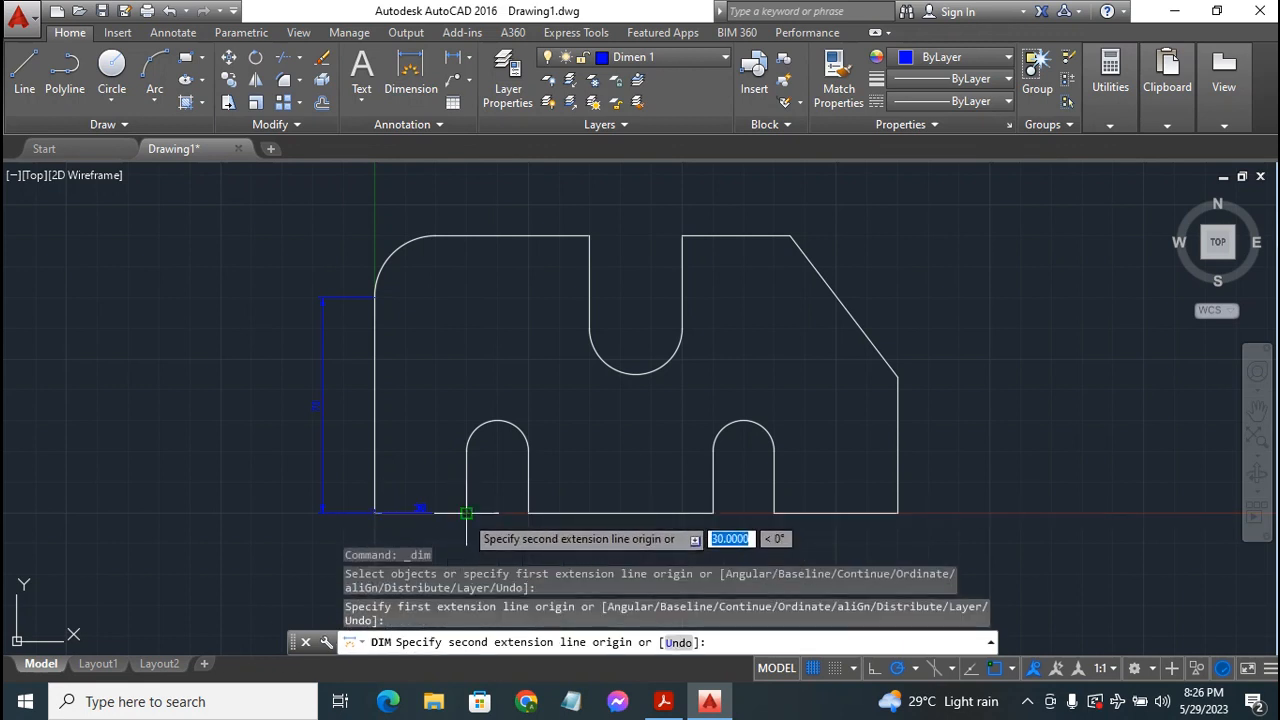
{"action": "left_click", "coordinate": [466, 513]}
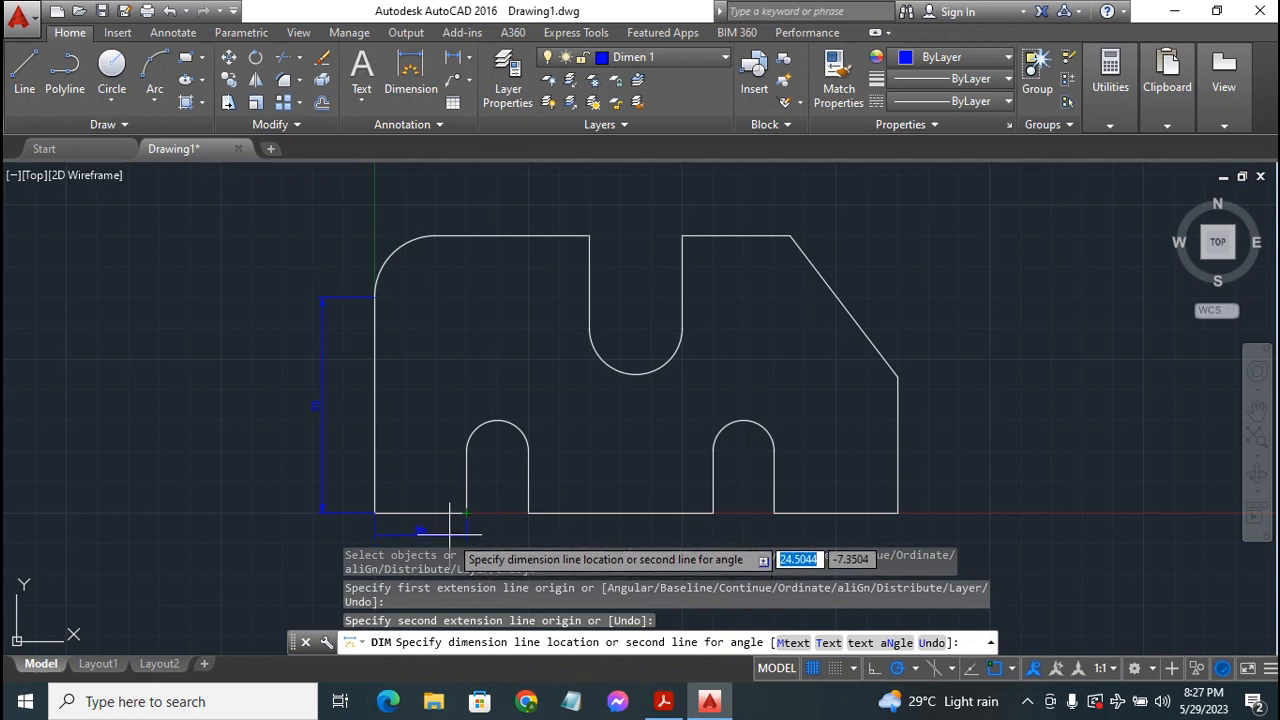
{"action": "left_click", "coordinate": [430, 528]}
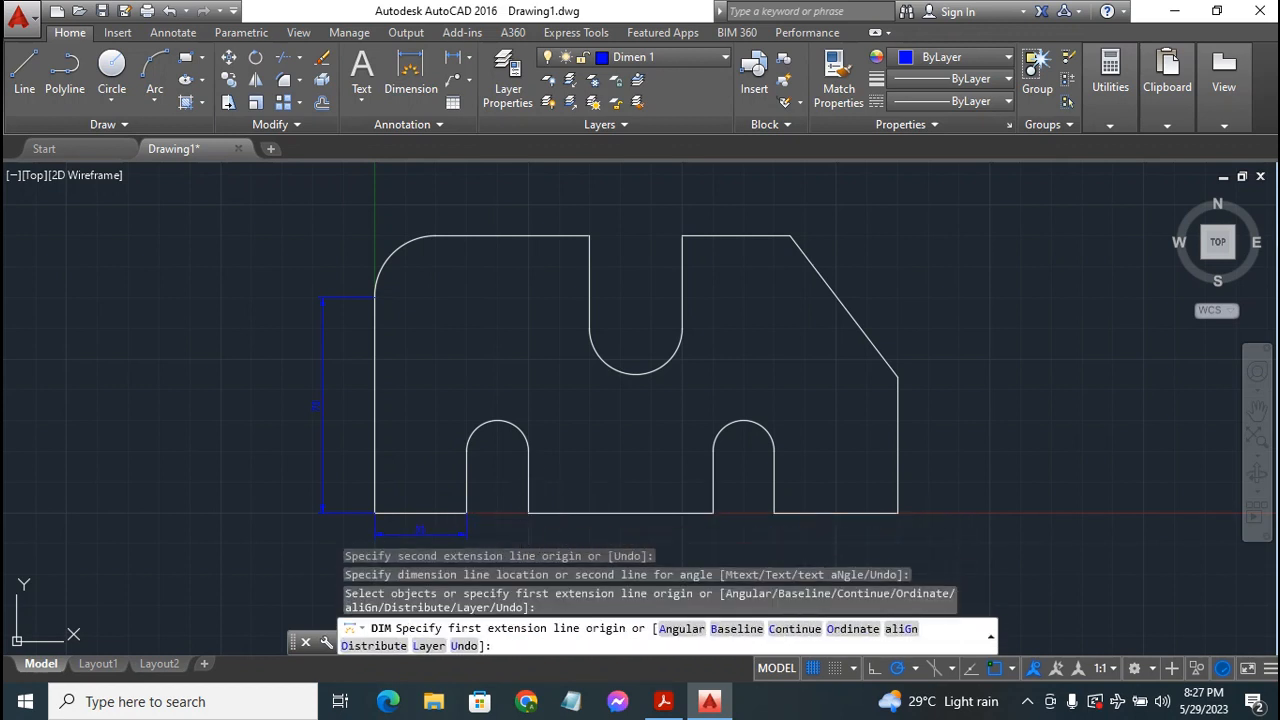
{"action": "left_click", "coordinate": [529, 513]}
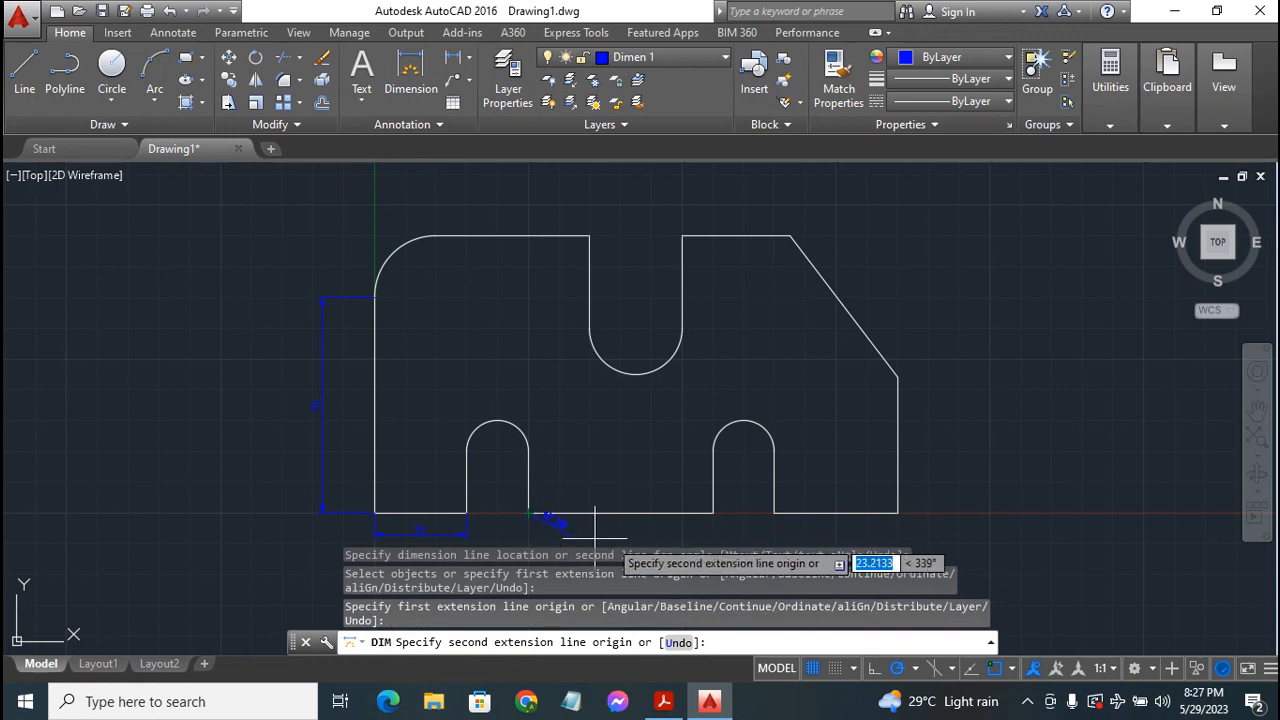
{"action": "left_click", "coordinate": [712, 513]}
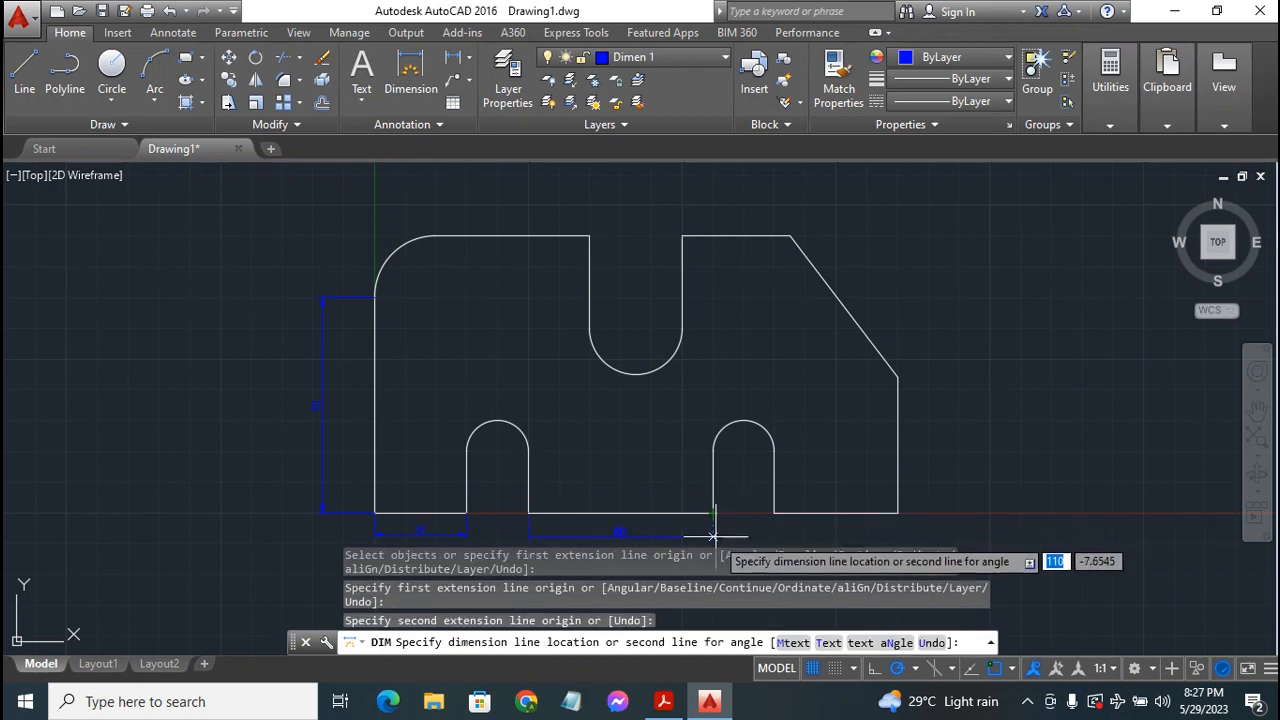
{"action": "left_click", "coordinate": [757, 538]}
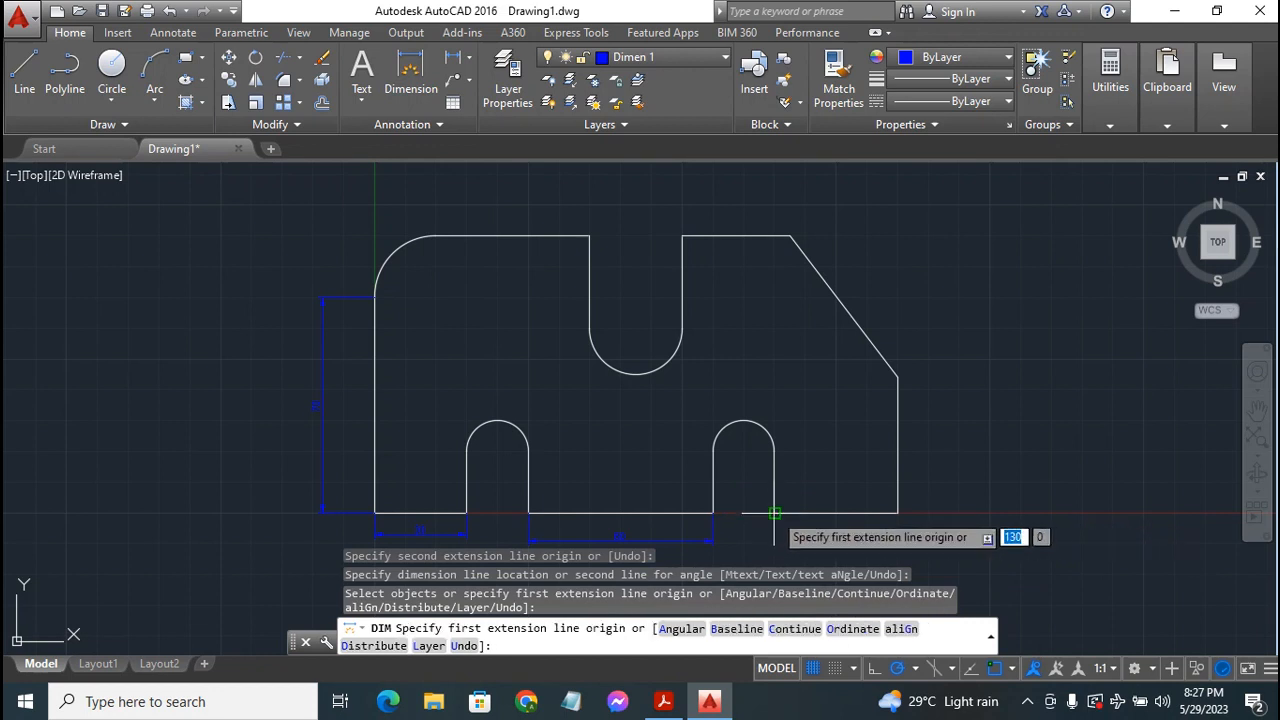
- Dimension the right segment of the bottom edge and the profile's vertical right edge, placing both dimensions outside the profile
{"action": "left_click", "coordinate": [774, 513]}
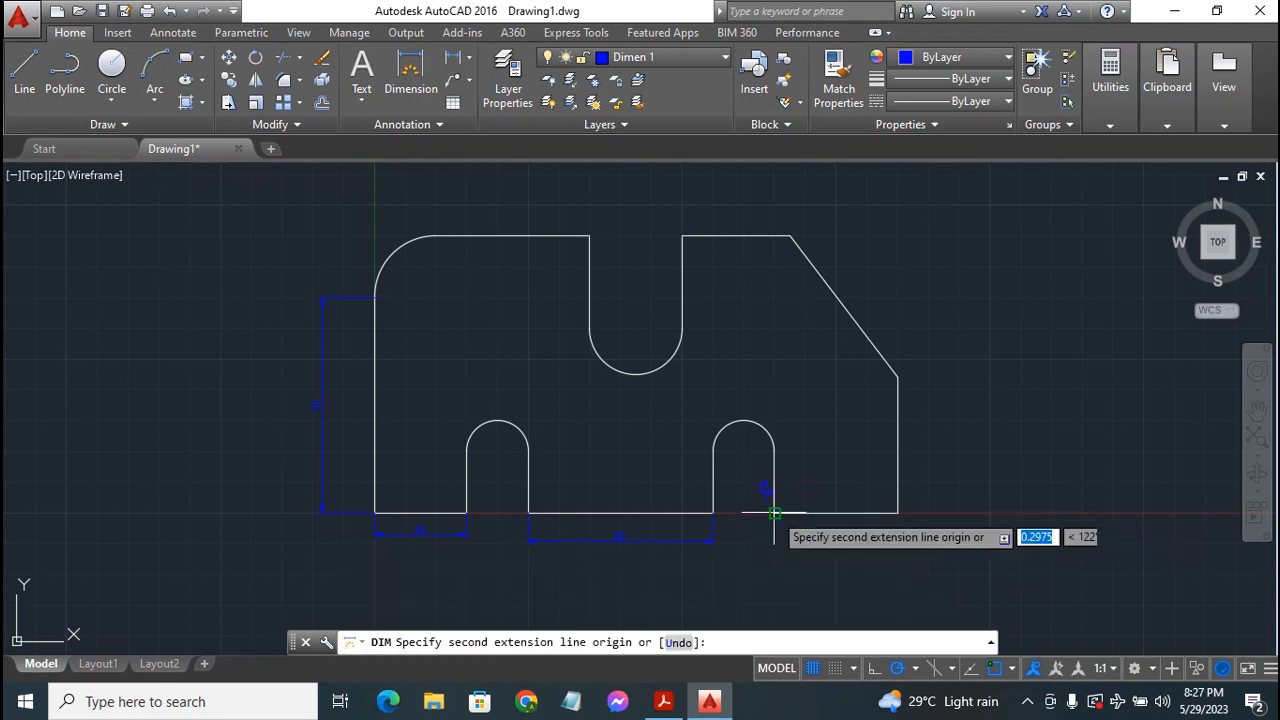
{"action": "left_click", "coordinate": [898, 513]}
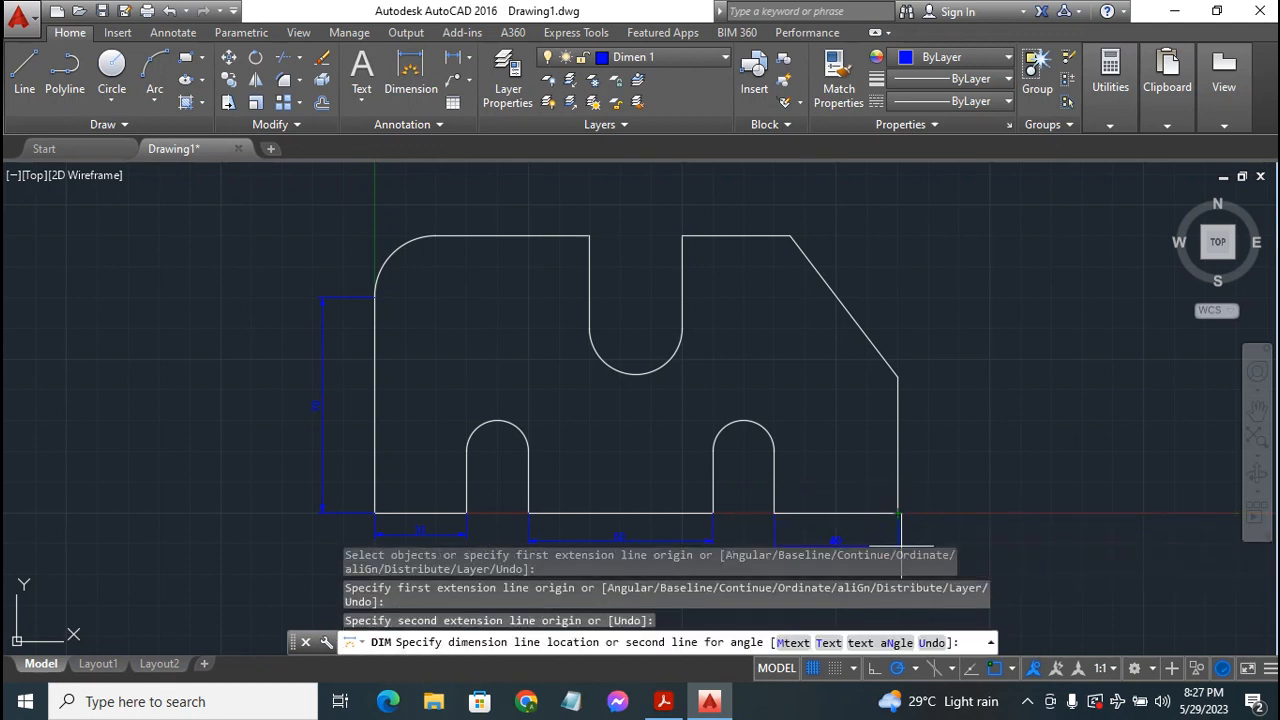
{"action": "left_click", "coordinate": [898, 542]}
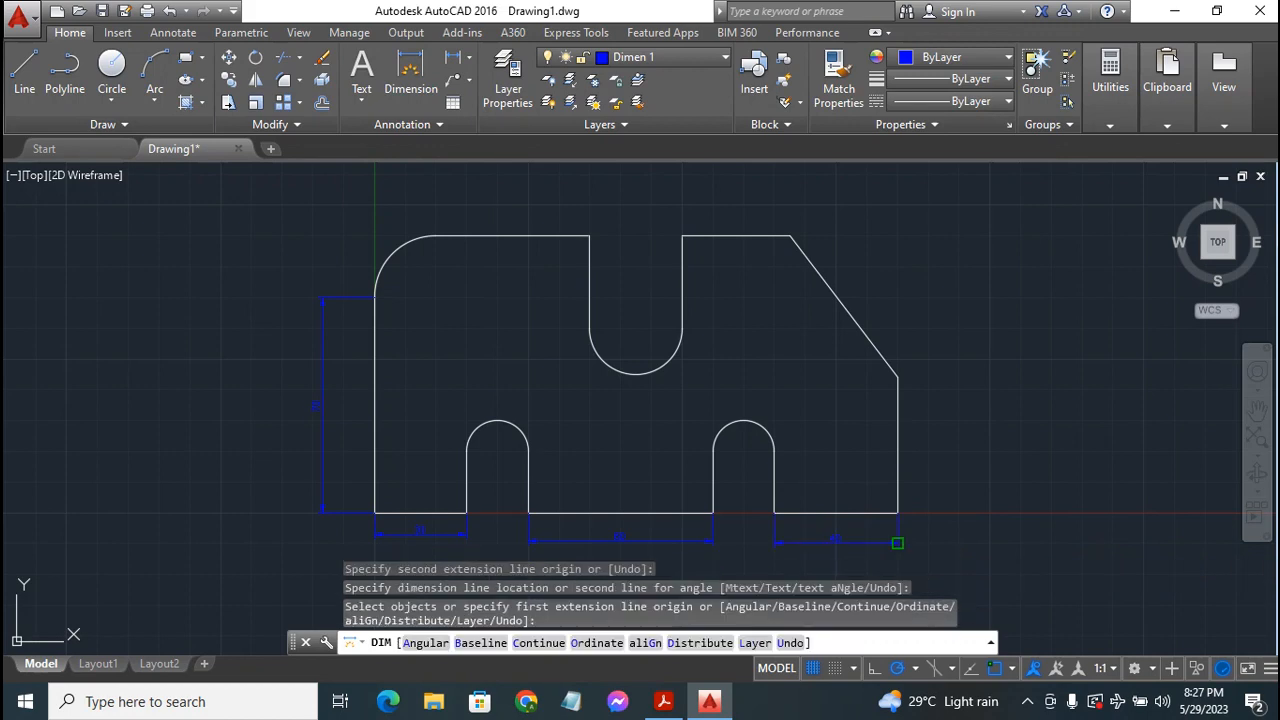
{"action": "left_click", "coordinate": [898, 378]}
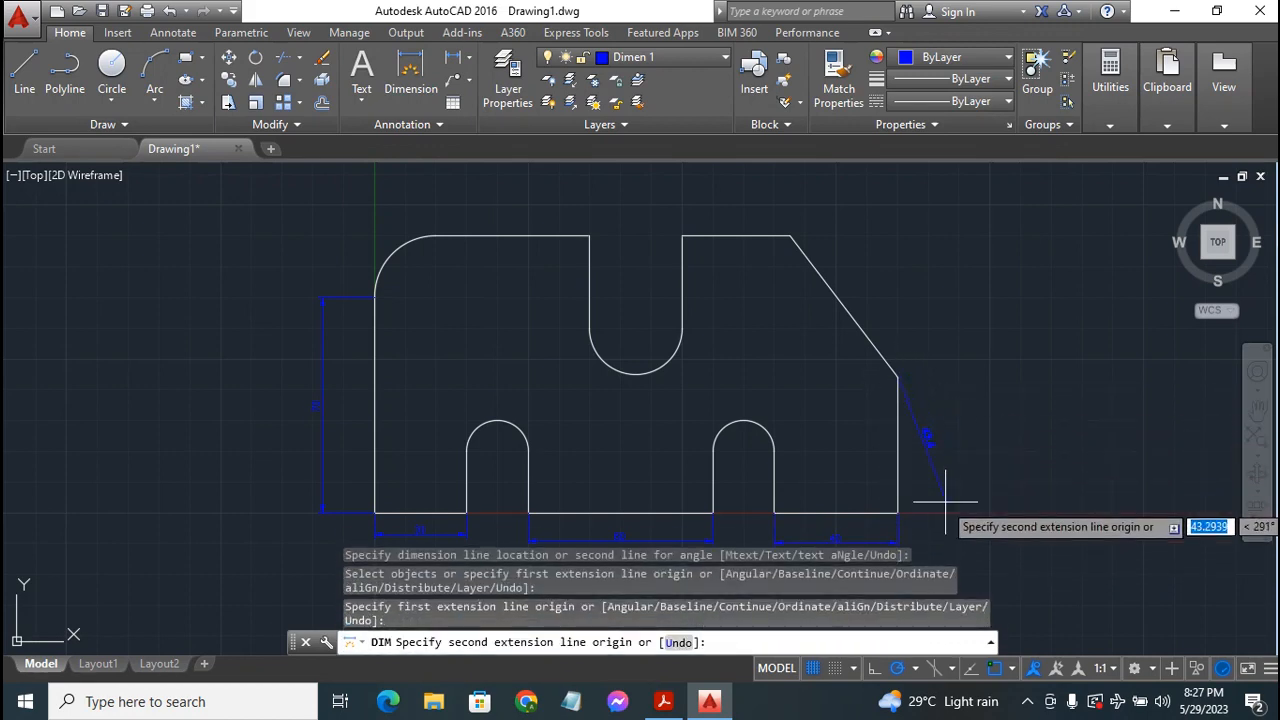
{"action": "left_click", "coordinate": [898, 514]}
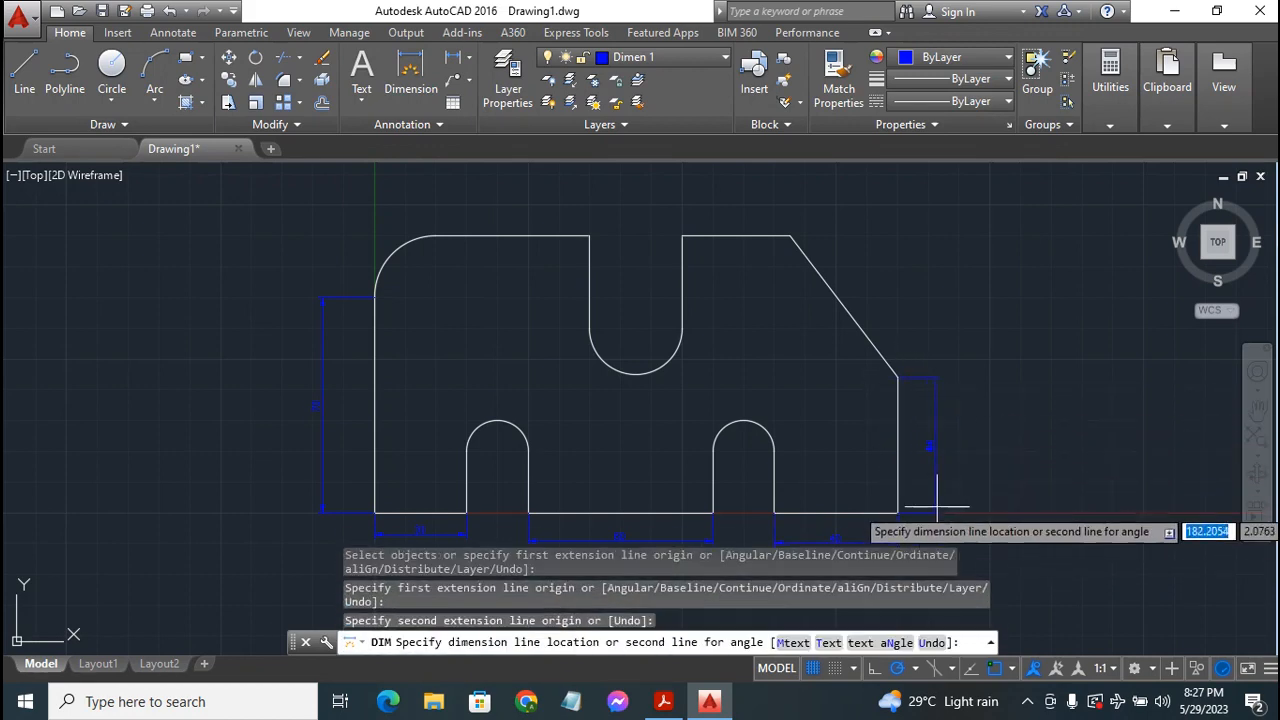
{"action": "left_click", "coordinate": [935, 514]}
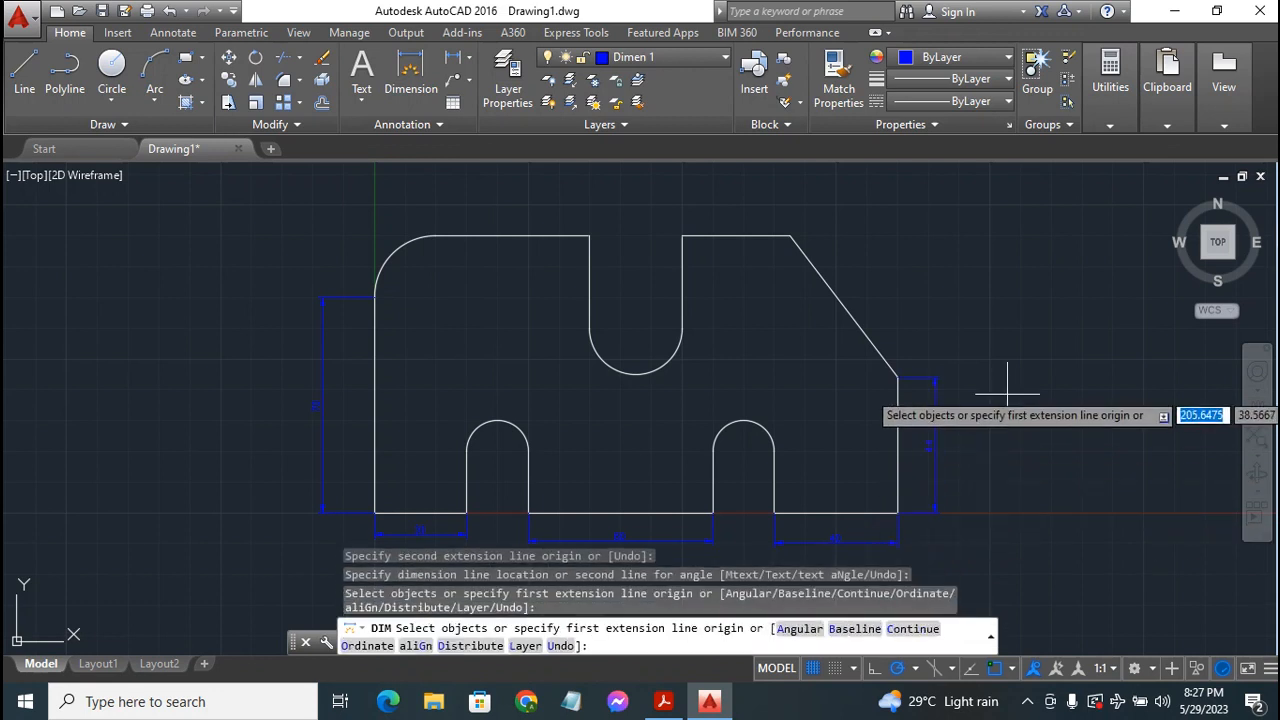
- Dimension the straight right side of the lower left slot, placing the dimension just to the right of the slot
{"action": "left_click", "coordinate": [528, 451]}
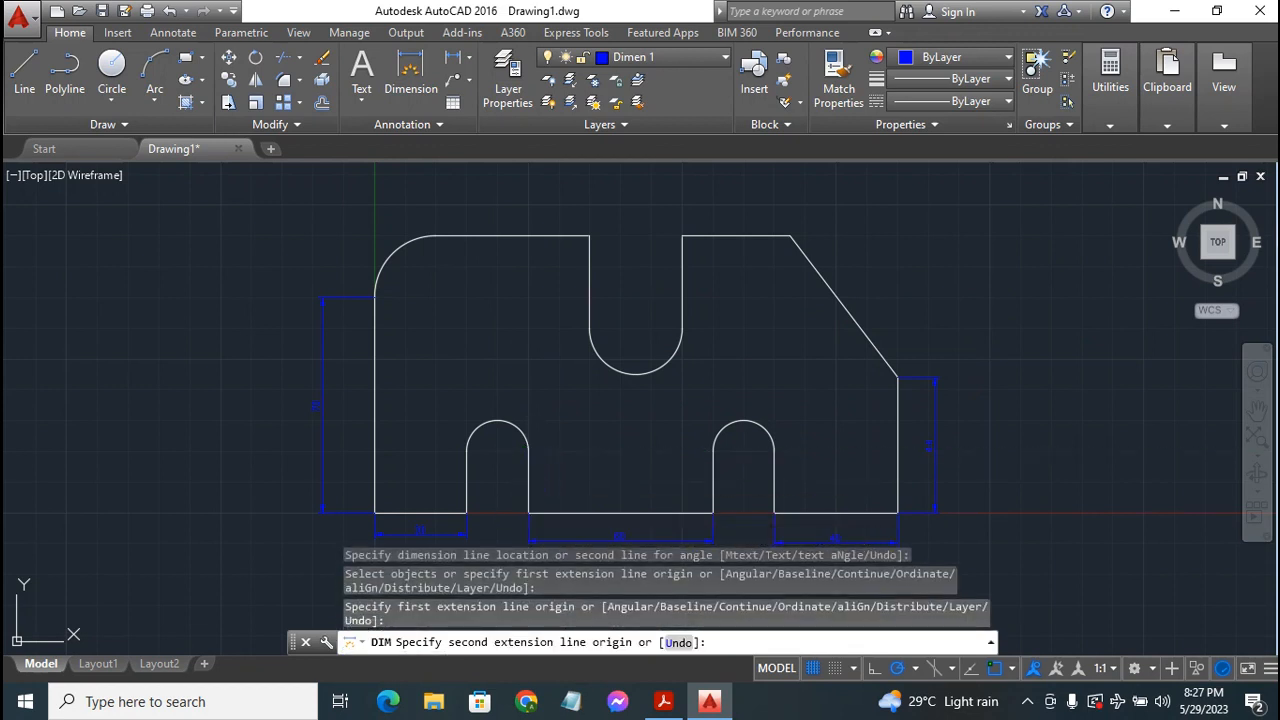
{"action": "left_click", "coordinate": [528, 514]}
{"action": "left_click", "coordinate": [537, 502]}
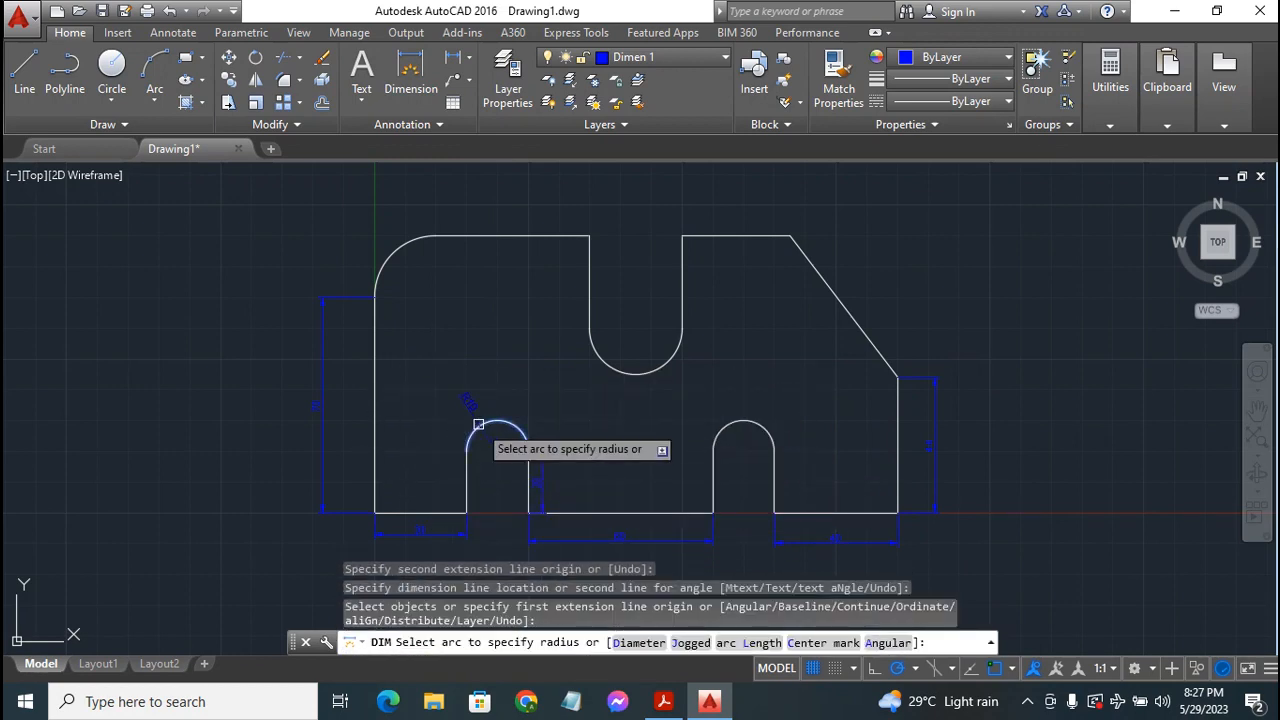
- Add radius dimensions to the lower left slot's arc and the upper slot's arc, placing the text inside each slot
{"action": "left_click", "coordinate": [482, 426]}
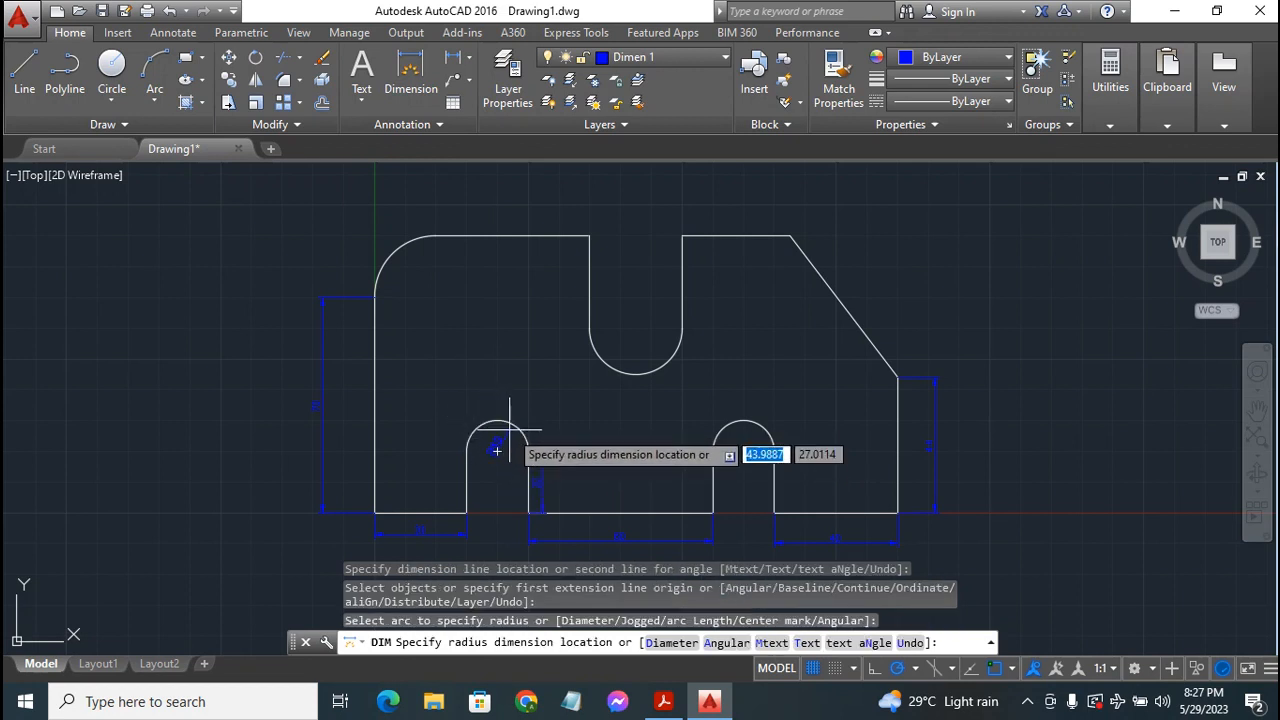
{"action": "left_click", "coordinate": [509, 430]}
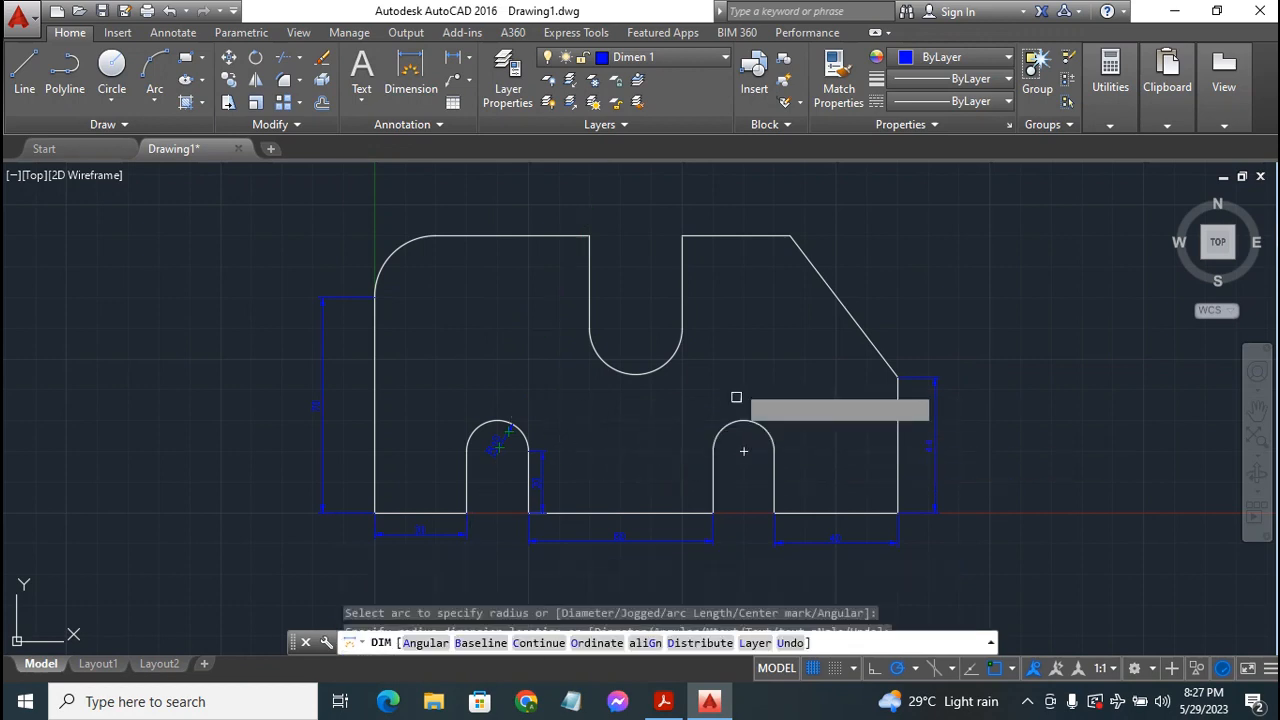
{"action": "left_click", "coordinate": [608, 369]}
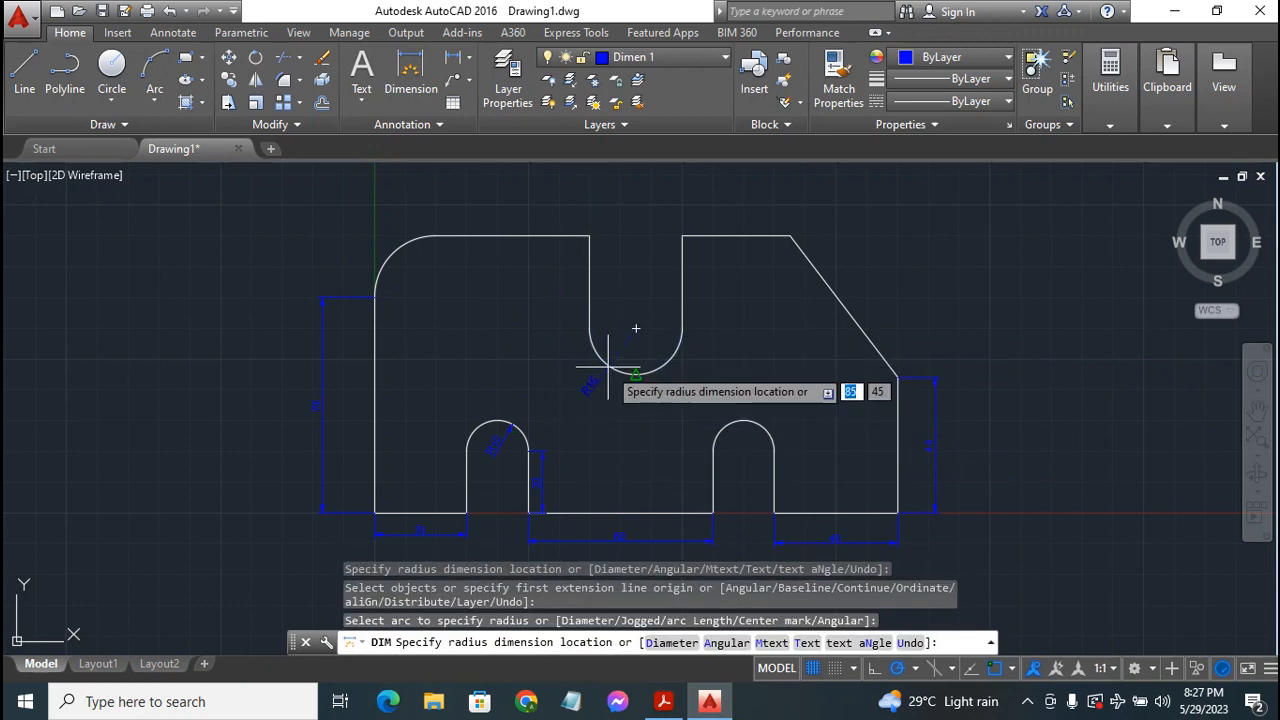
{"action": "left_click", "coordinate": [664, 342]}
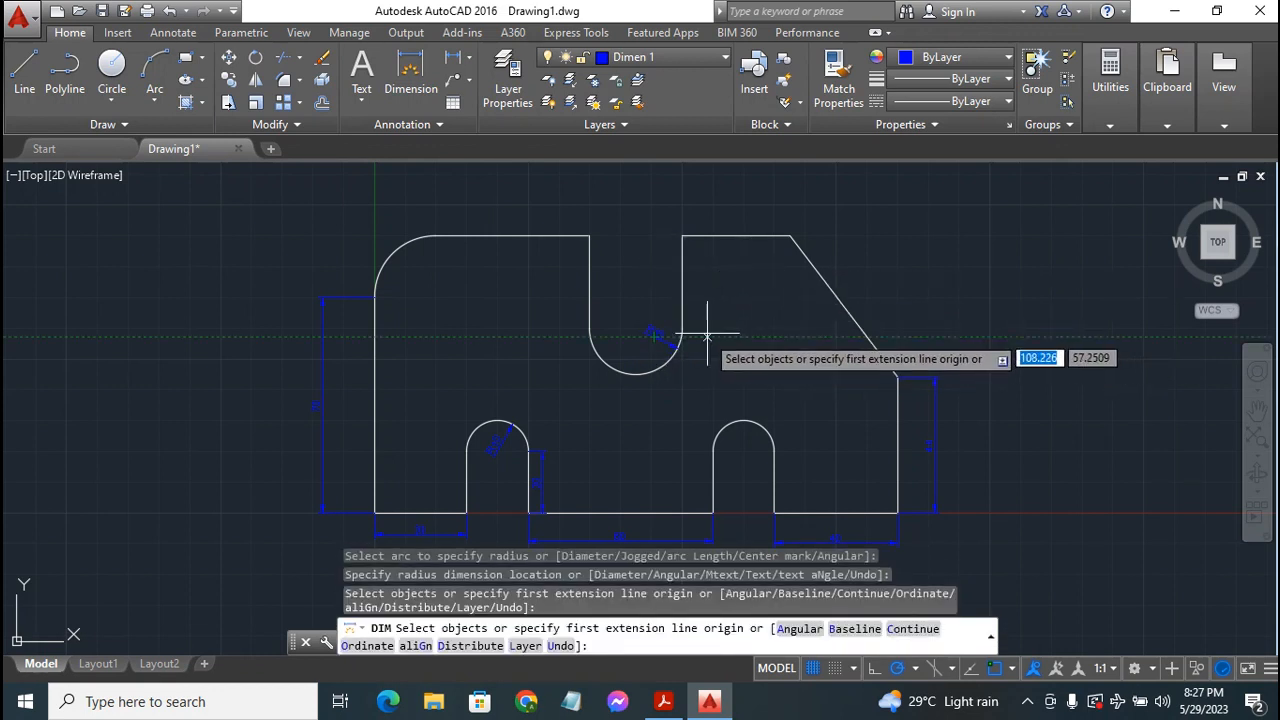
{"action": "key", "text": "Return"}
{"action": "left_click", "coordinate": [681, 328]}
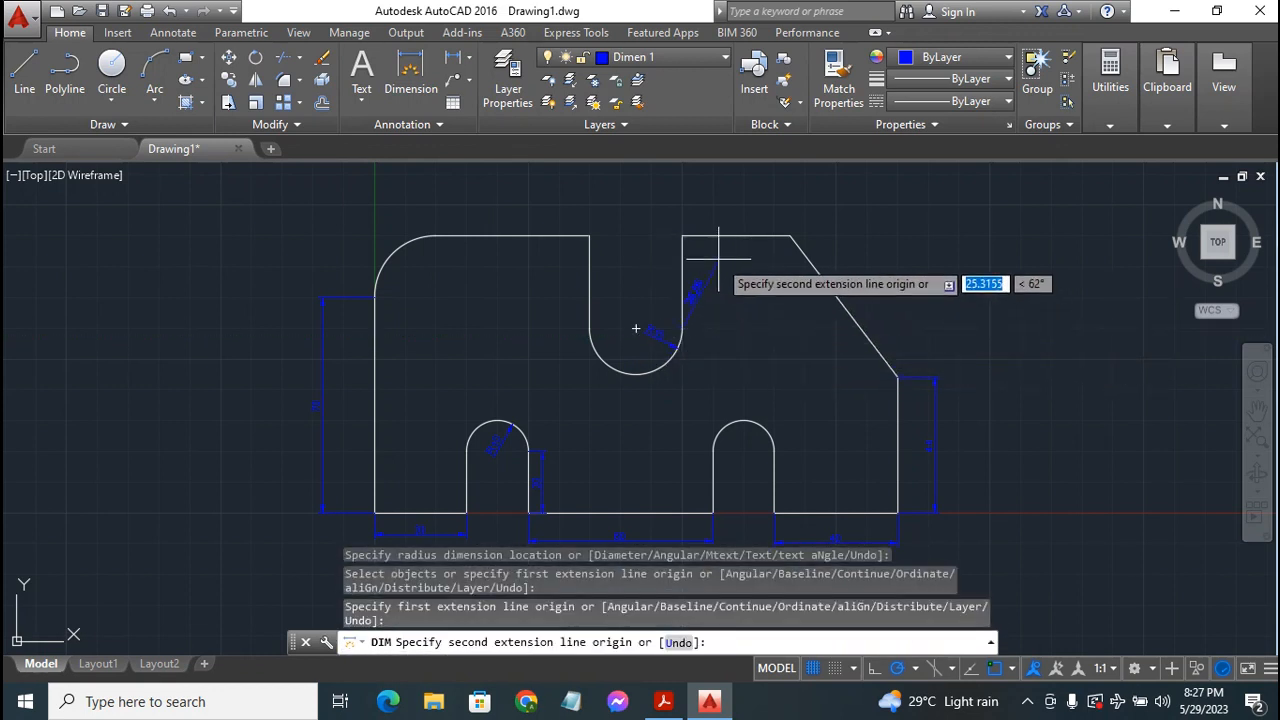
{"action": "left_click", "coordinate": [681, 237]}
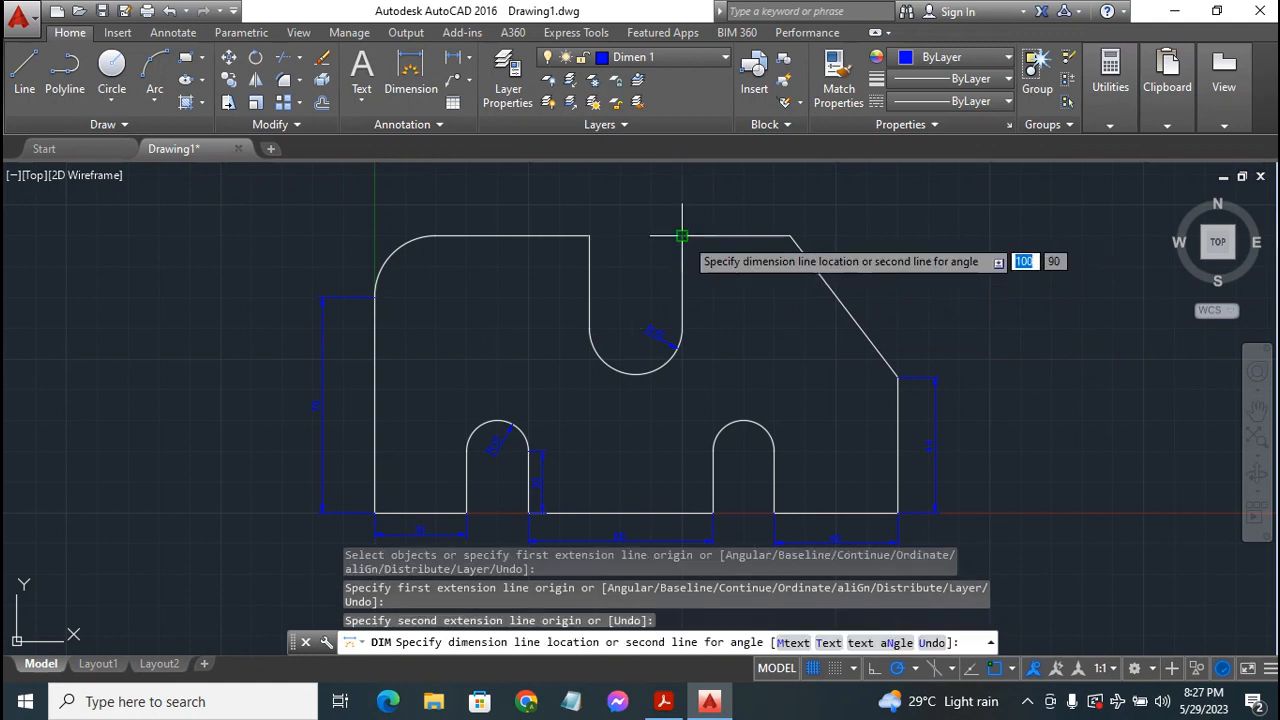
{"action": "left_click", "coordinate": [707, 246]}
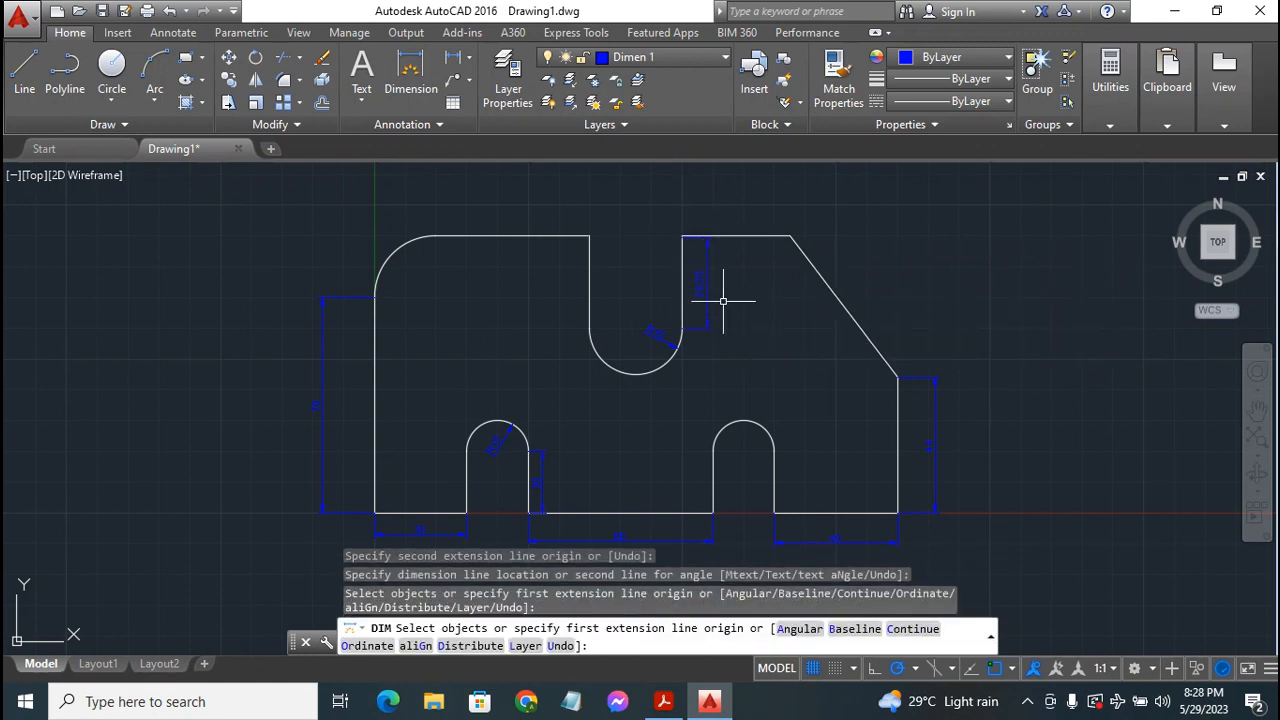
{"action": "key", "text": "Escape"}
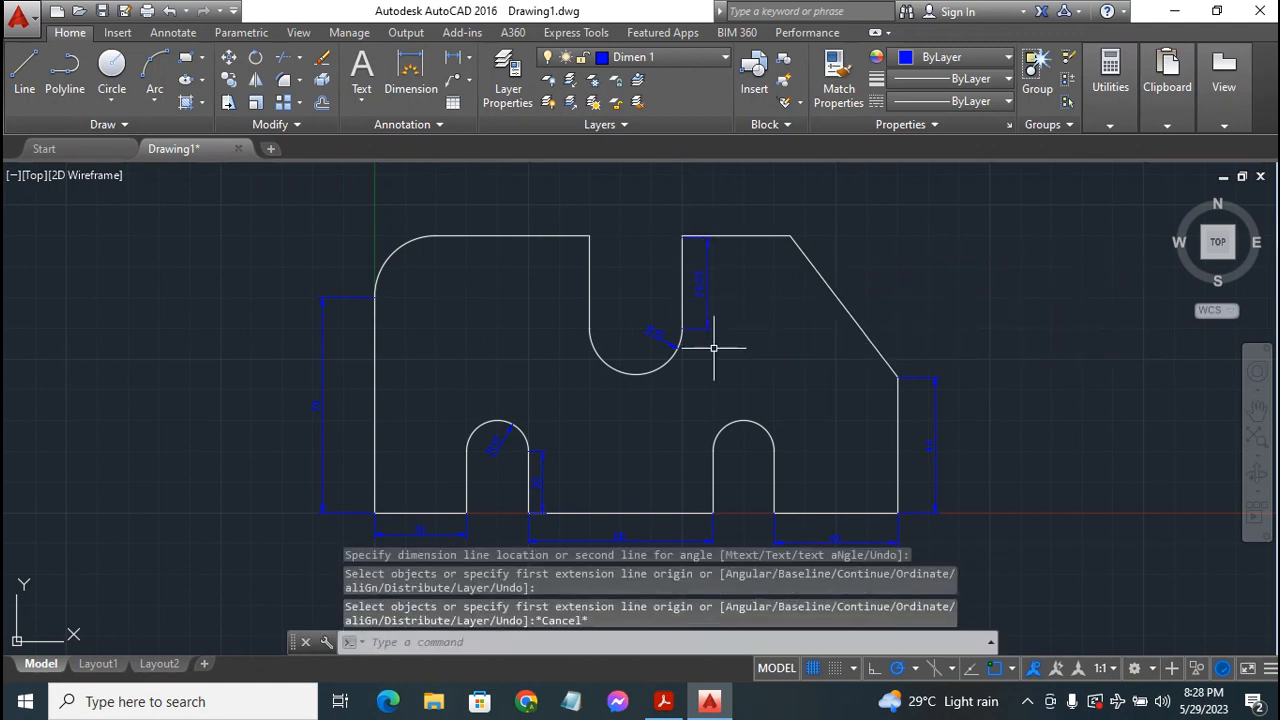
{"action": "left_click", "coordinate": [707, 285]}
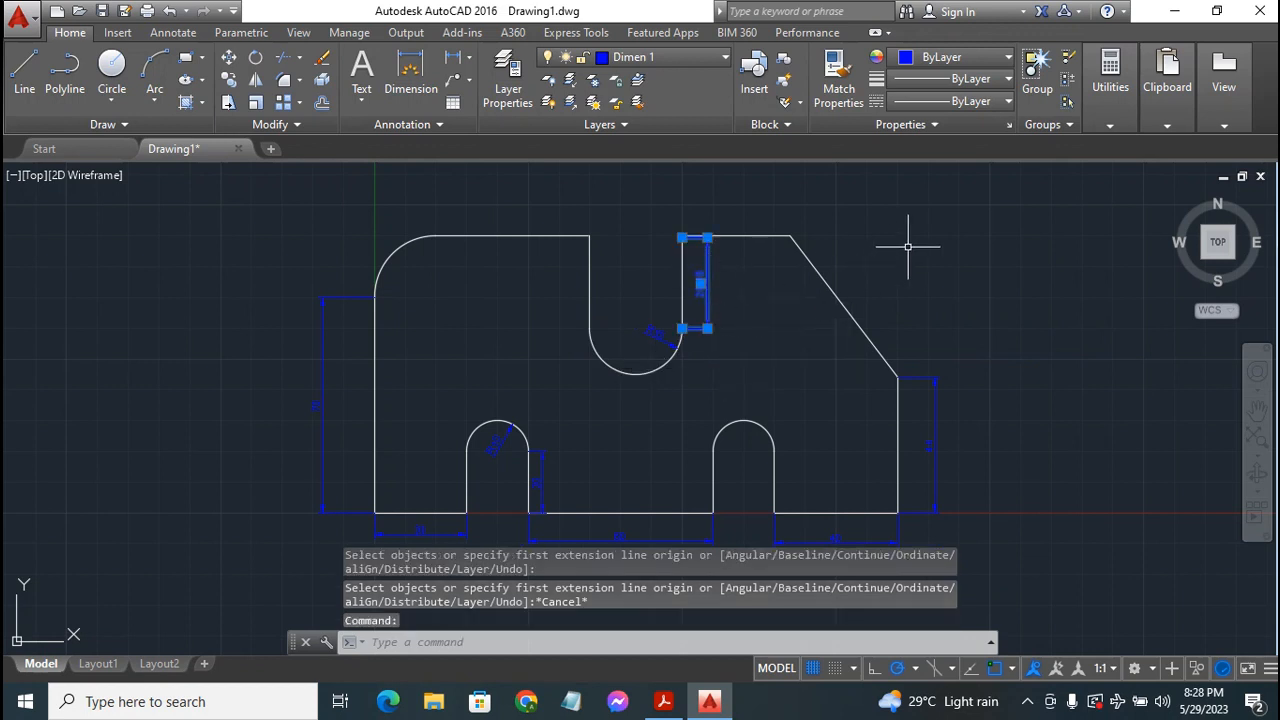
{"action": "key", "text": "Delete"}
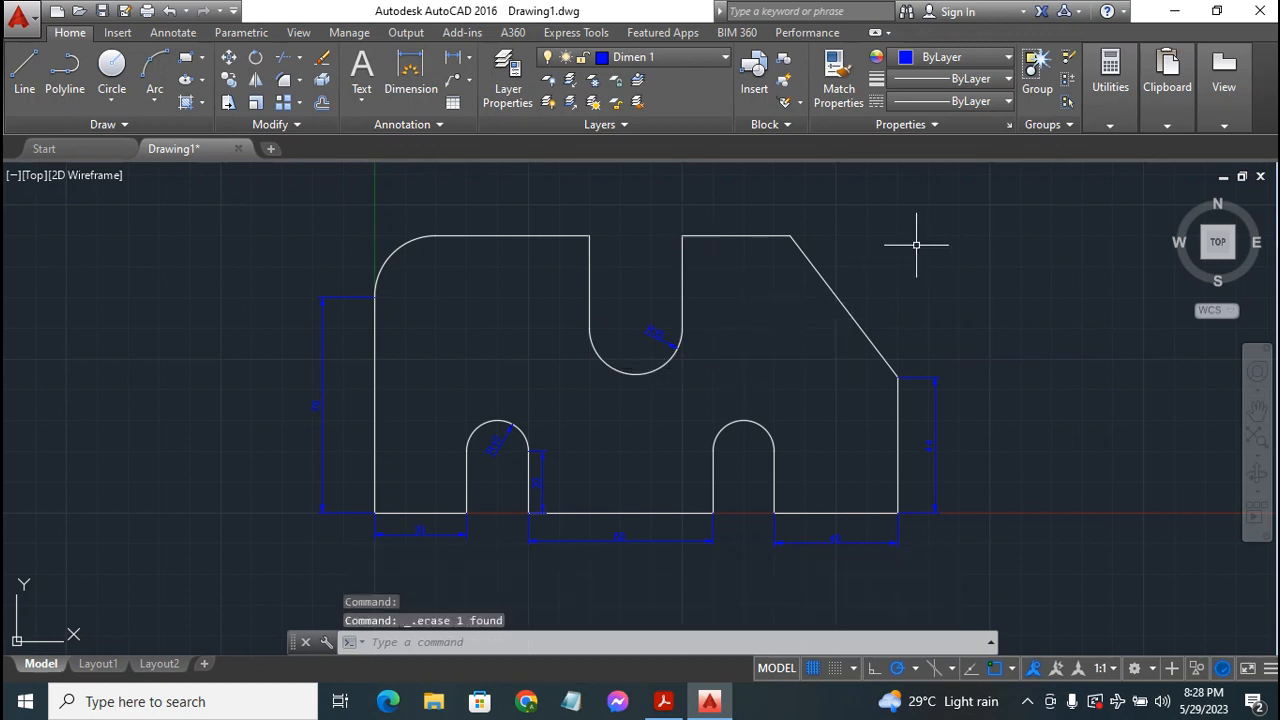
- Dimension the upper slot's straight right side from the arc's end to the top corner, placing the dimension right of the slot
{"action": "left_click", "coordinate": [418, 67]}
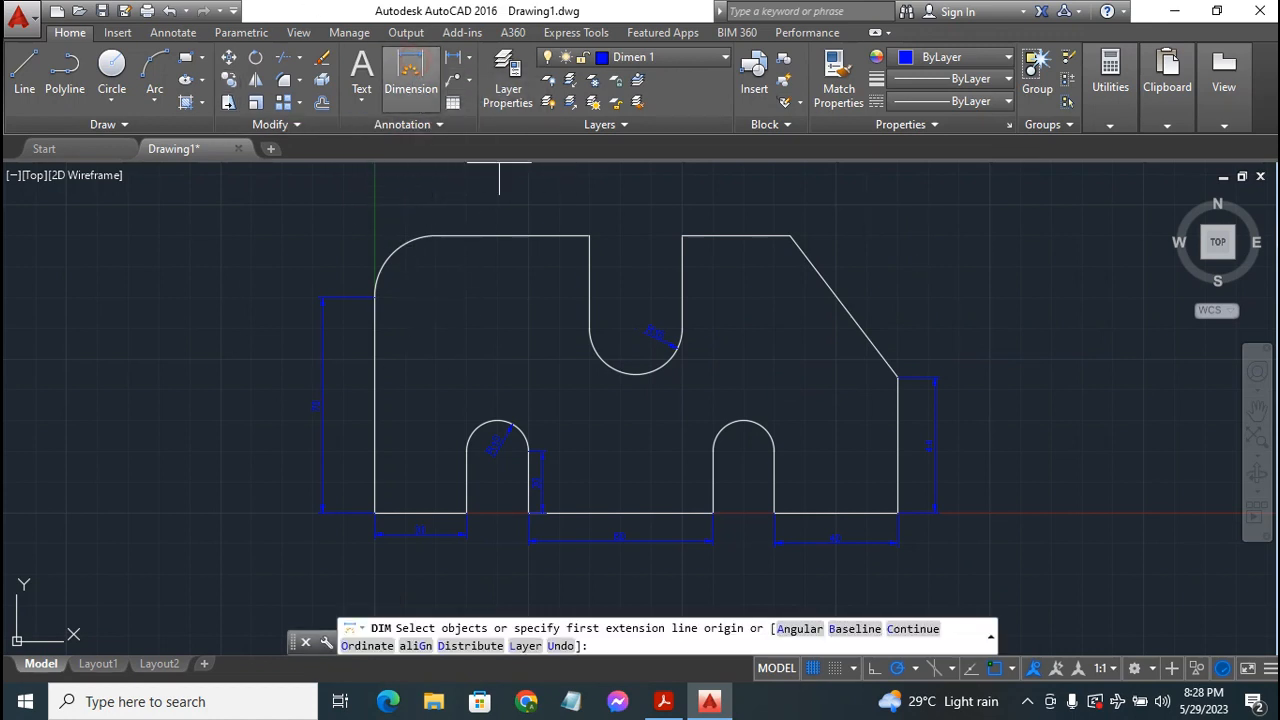
{"action": "left_click", "coordinate": [681, 328]}
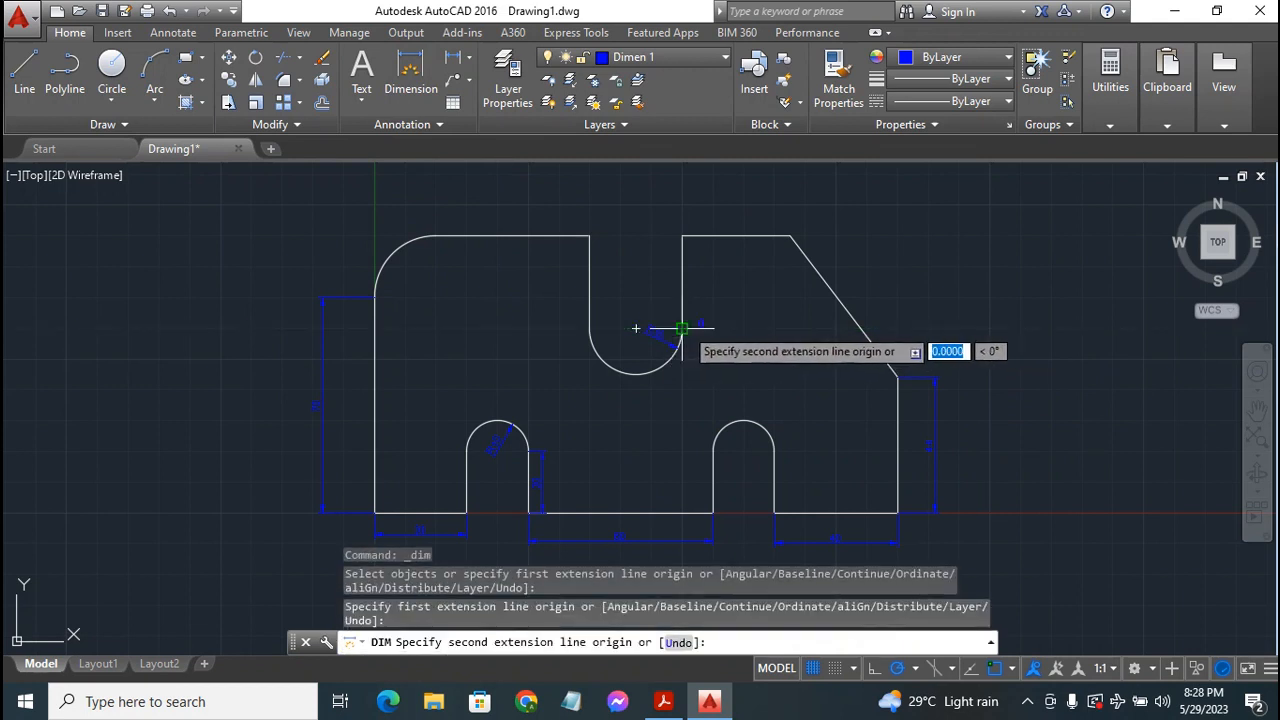
{"action": "left_click", "coordinate": [681, 236]}
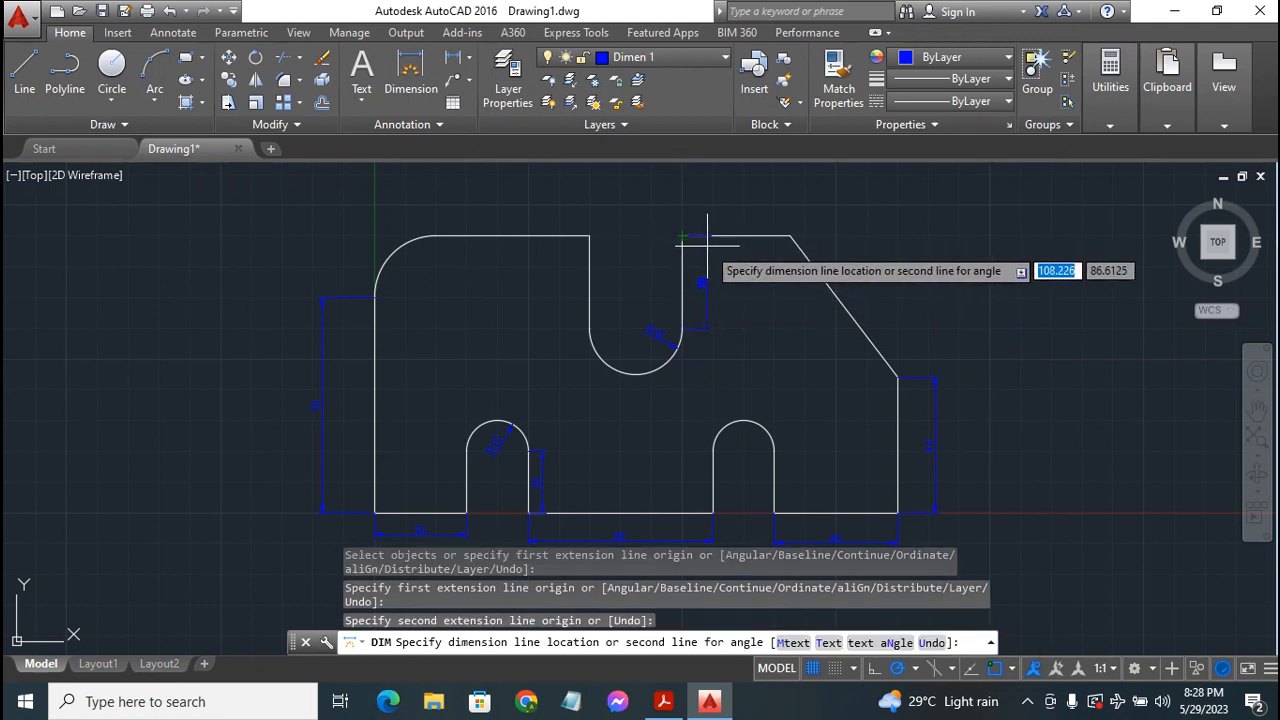
{"action": "left_click", "coordinate": [707, 243]}
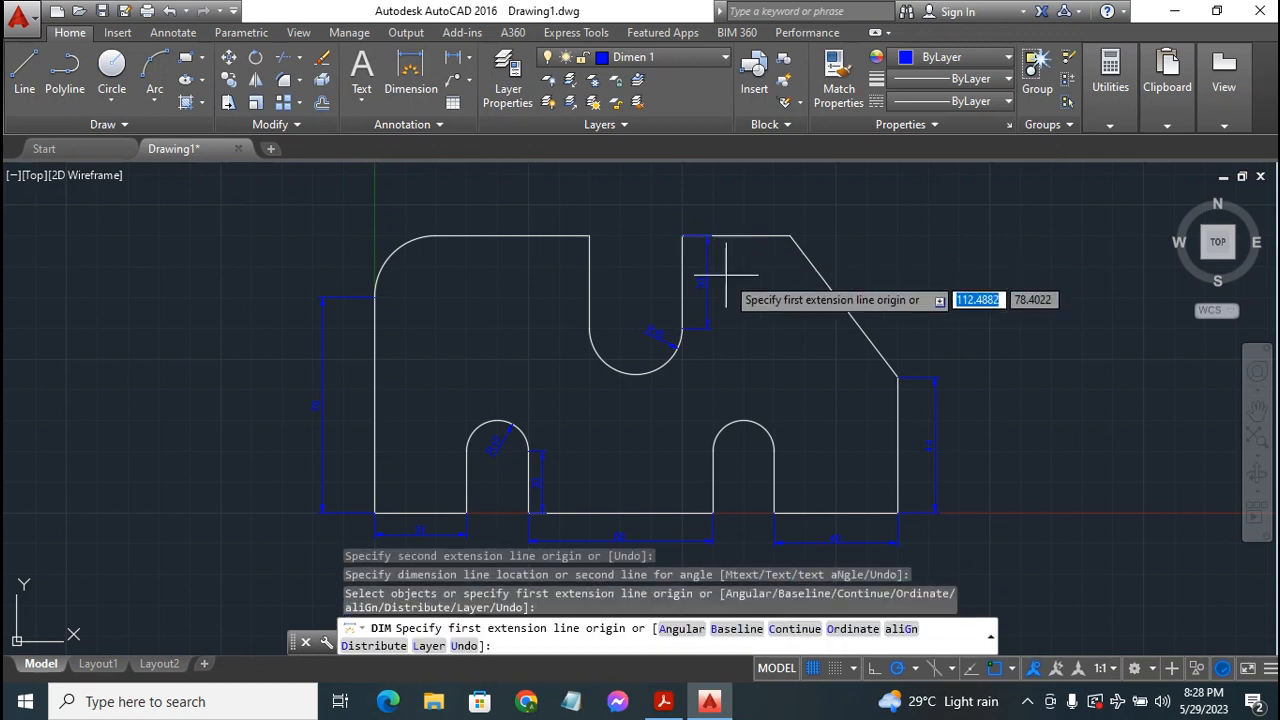
- Dimension the straight top edge segments on both sides of the upper slot, placing the dimensions above the profile
{"action": "left_click", "coordinate": [681, 232]}
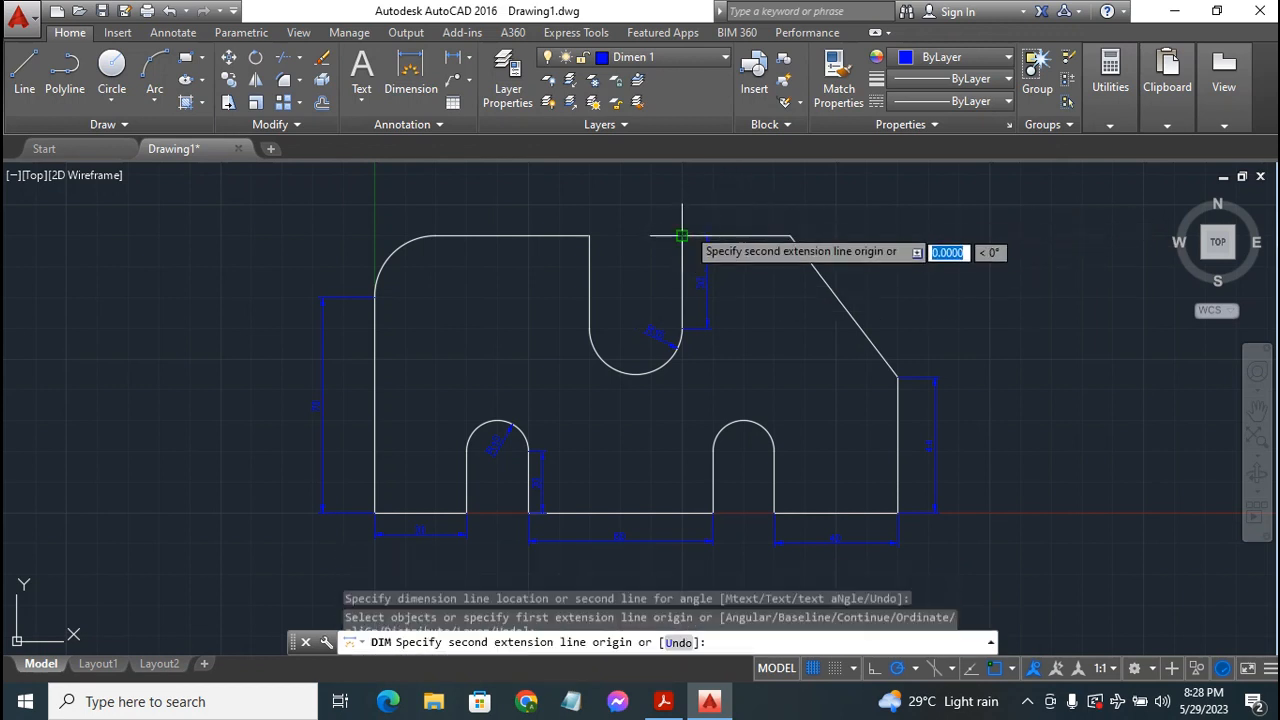
{"action": "left_click", "coordinate": [789, 236]}
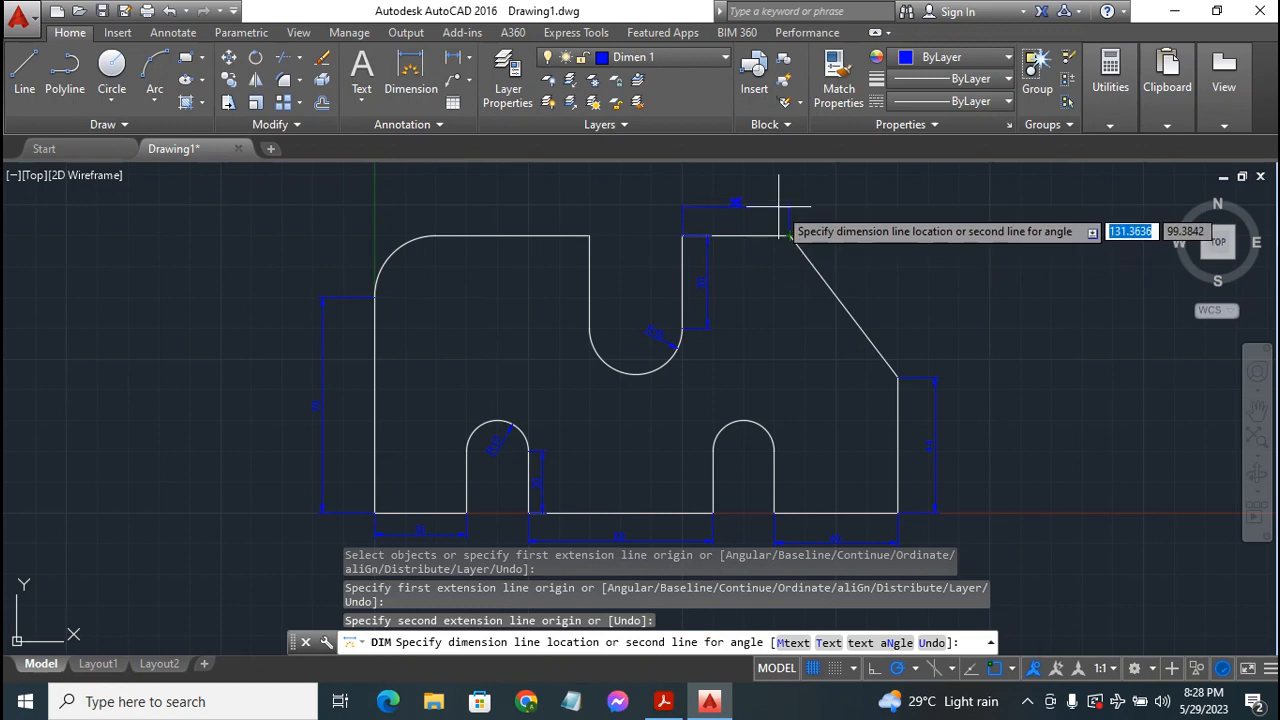
{"action": "left_click", "coordinate": [777, 203]}
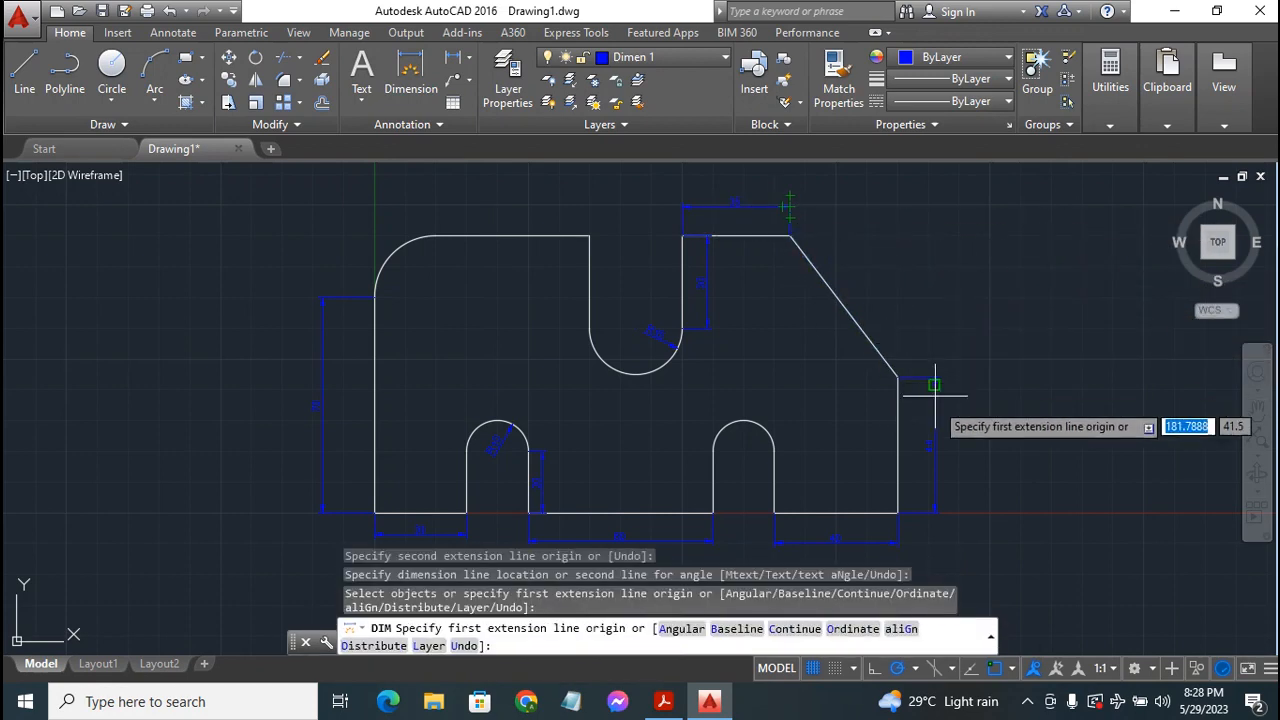
{"action": "left_click", "coordinate": [435, 236]}
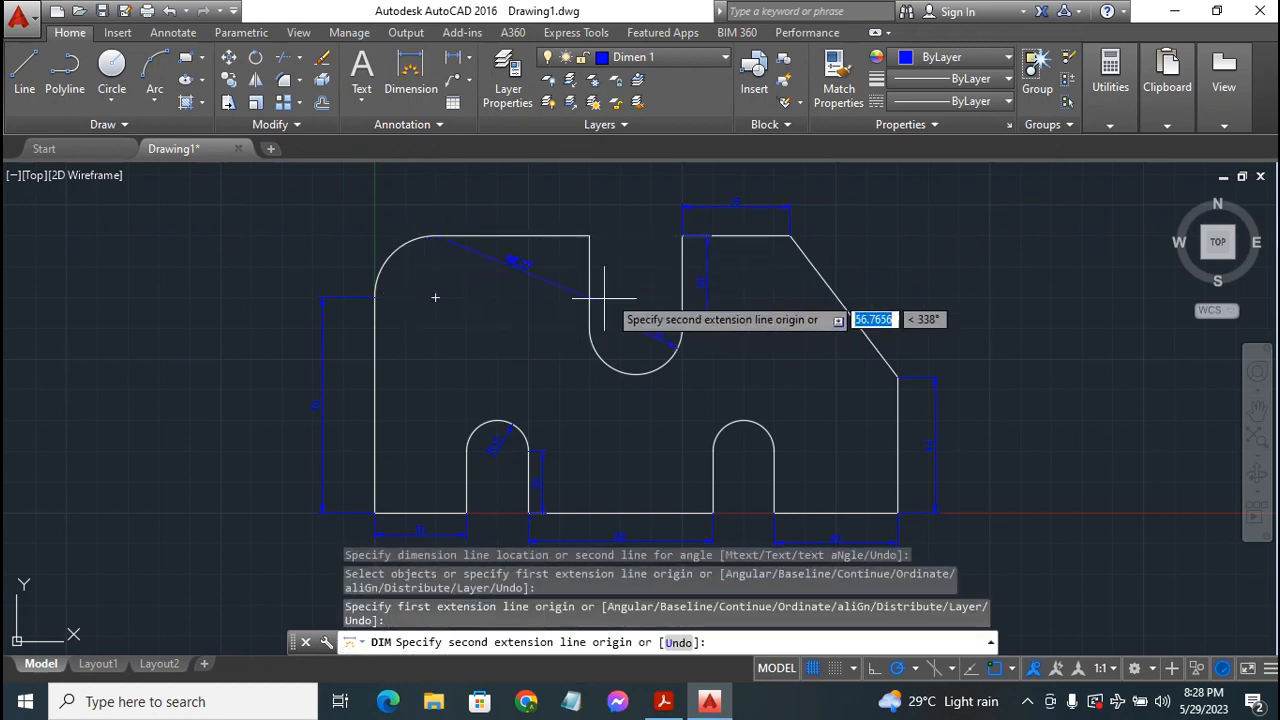
{"action": "left_click", "coordinate": [589, 236]}
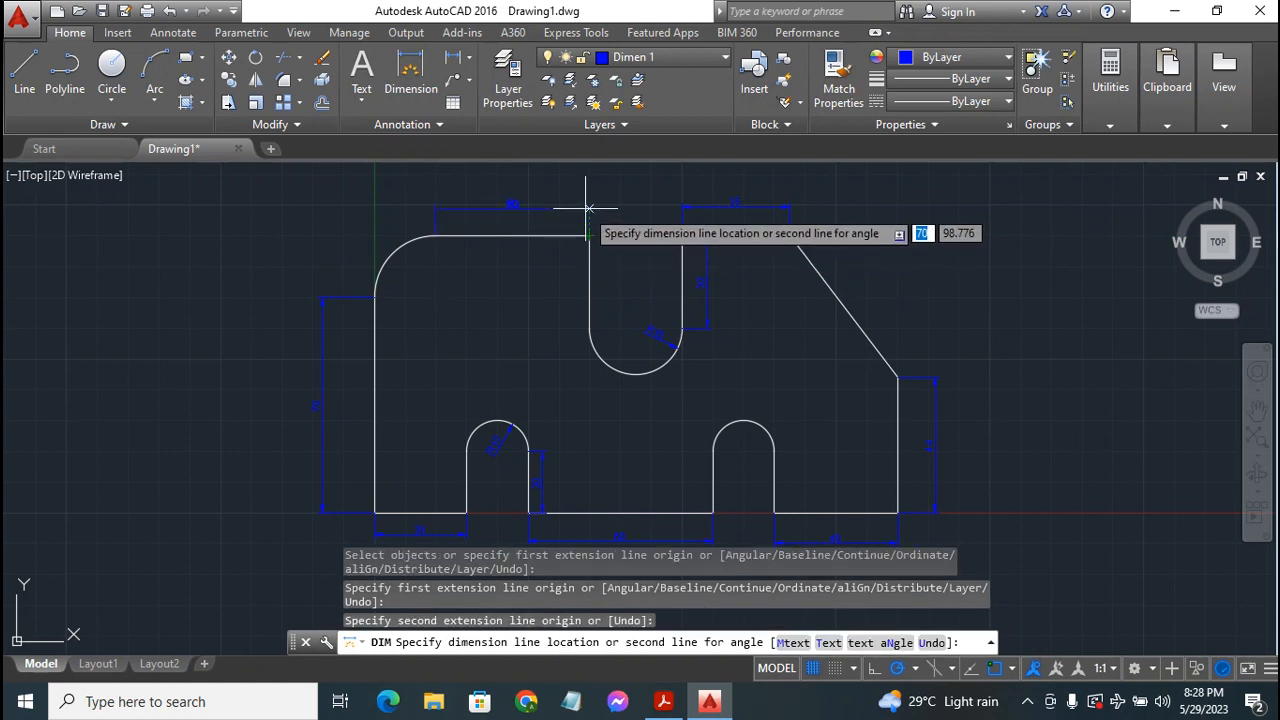
{"action": "left_click", "coordinate": [587, 207]}
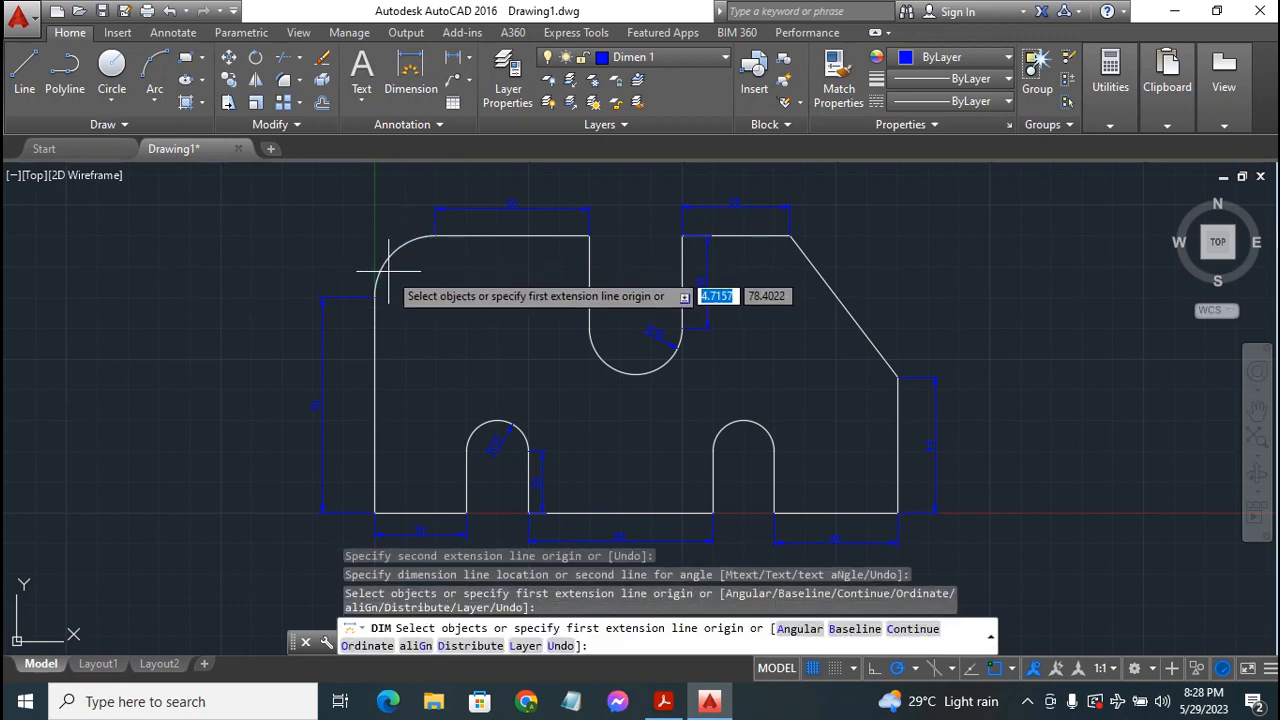
- Add a radius dimension to the rounded upper left corner, placing the text inside the profile, and end dimensioning
{"action": "left_click", "coordinate": [385, 264]}
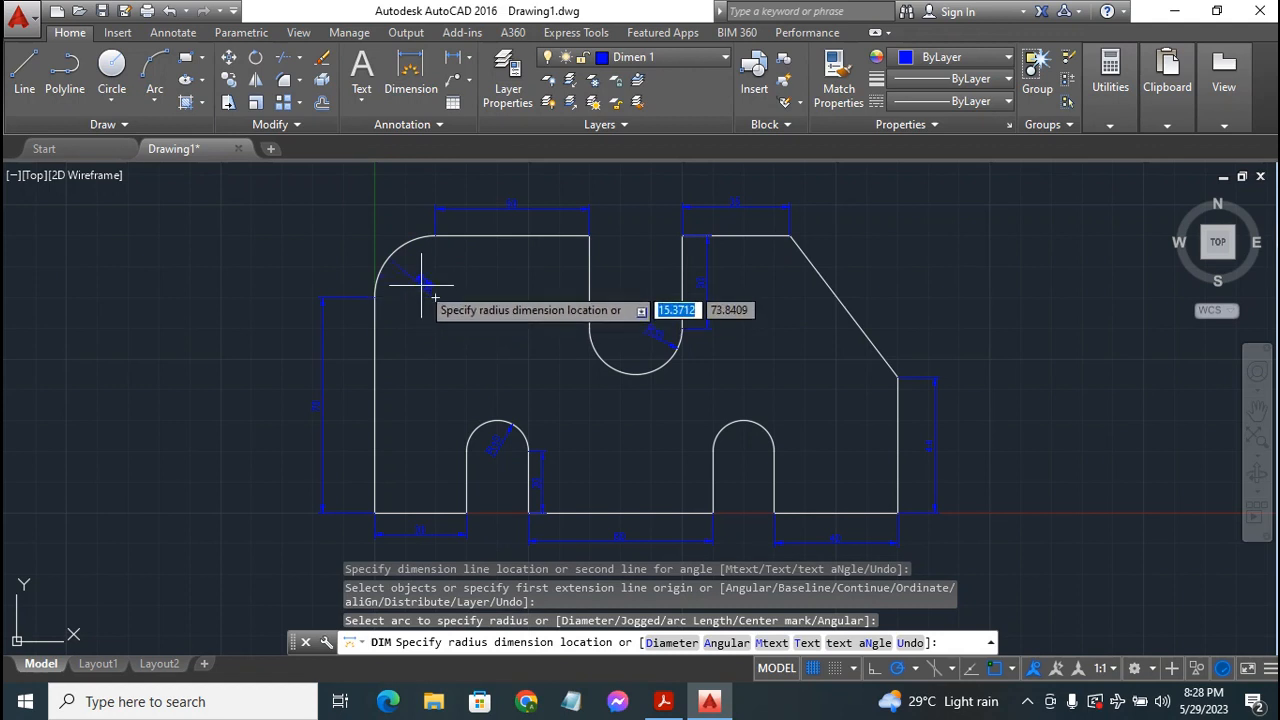
{"action": "left_click", "coordinate": [421, 285]}
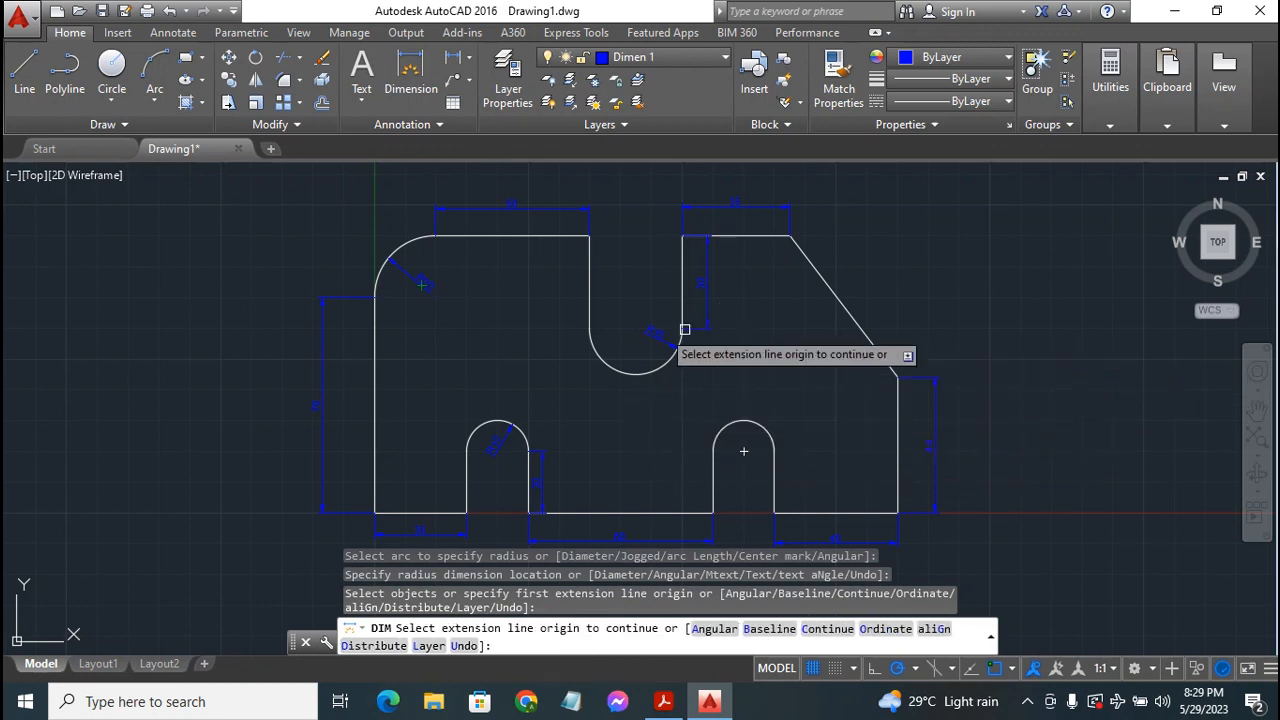
{"action": "key", "text": "Escape"}
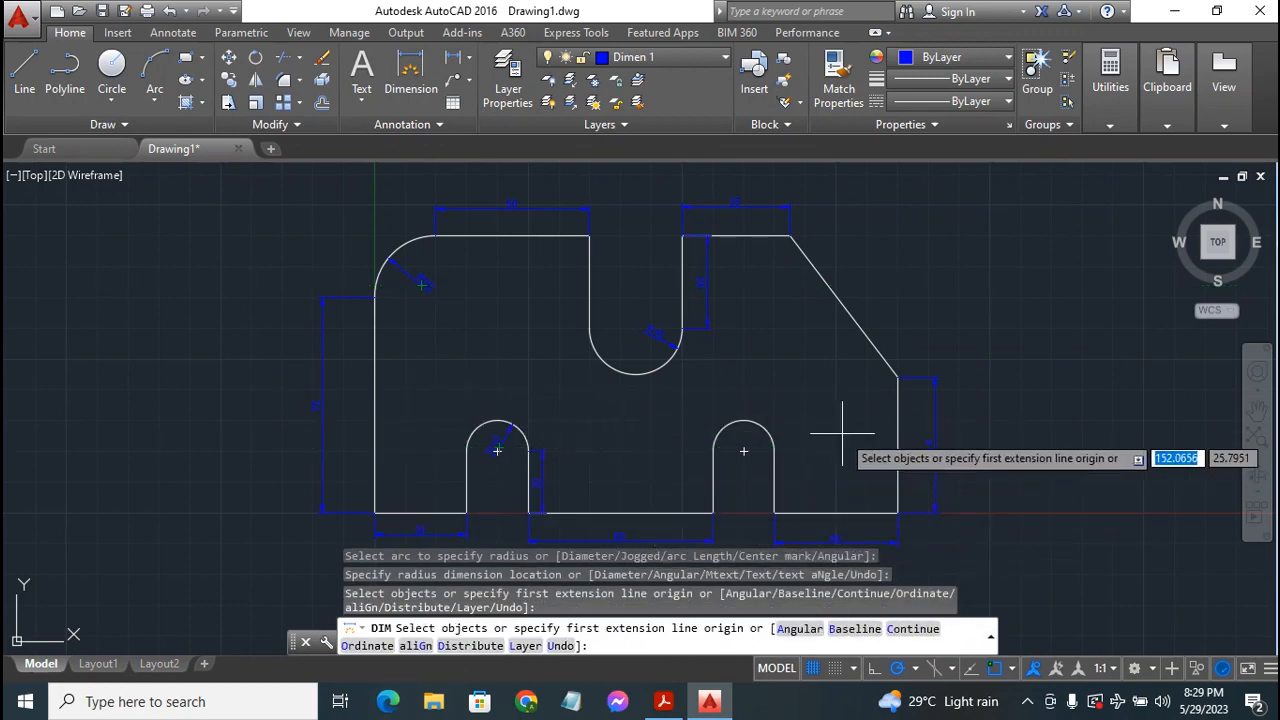
{"action": "key", "text": "Escape"}
{"action": "key", "text": "Escape"}
{"action": "key", "text": "Escape"}
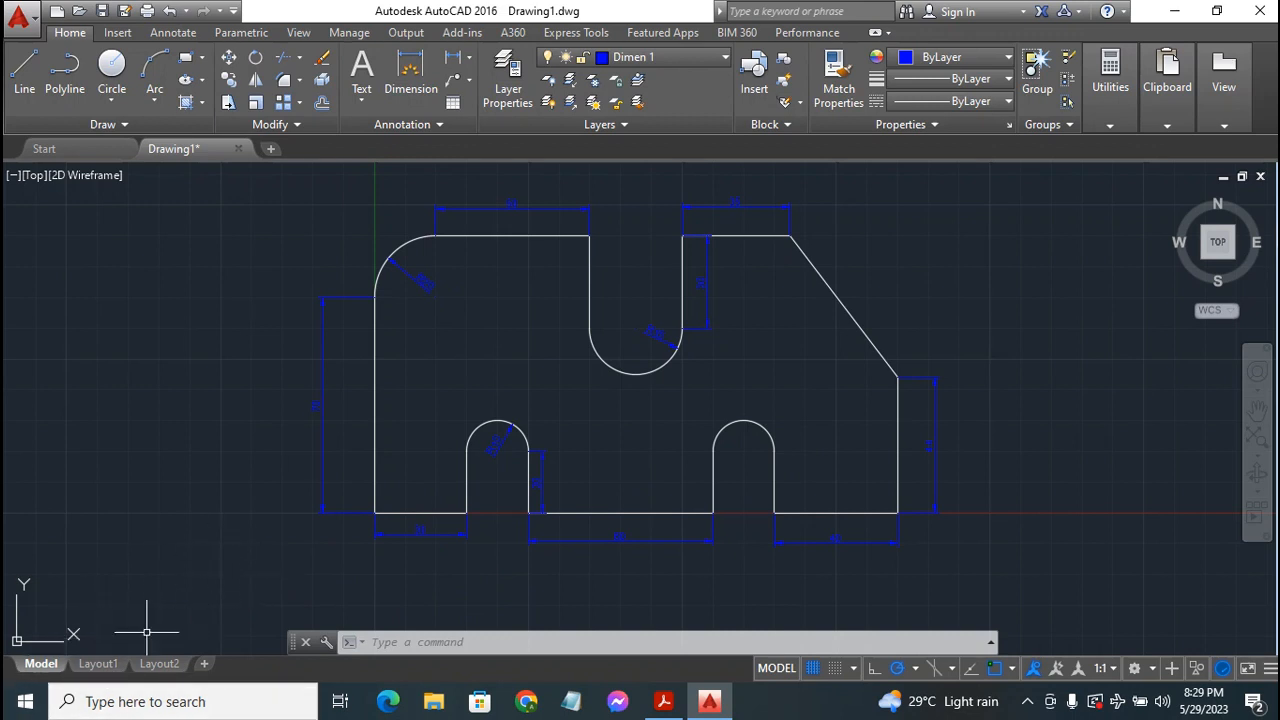
- Switch to Layout1 and delete its default viewport
{"action": "mouse_move", "coordinate": [101, 668]}
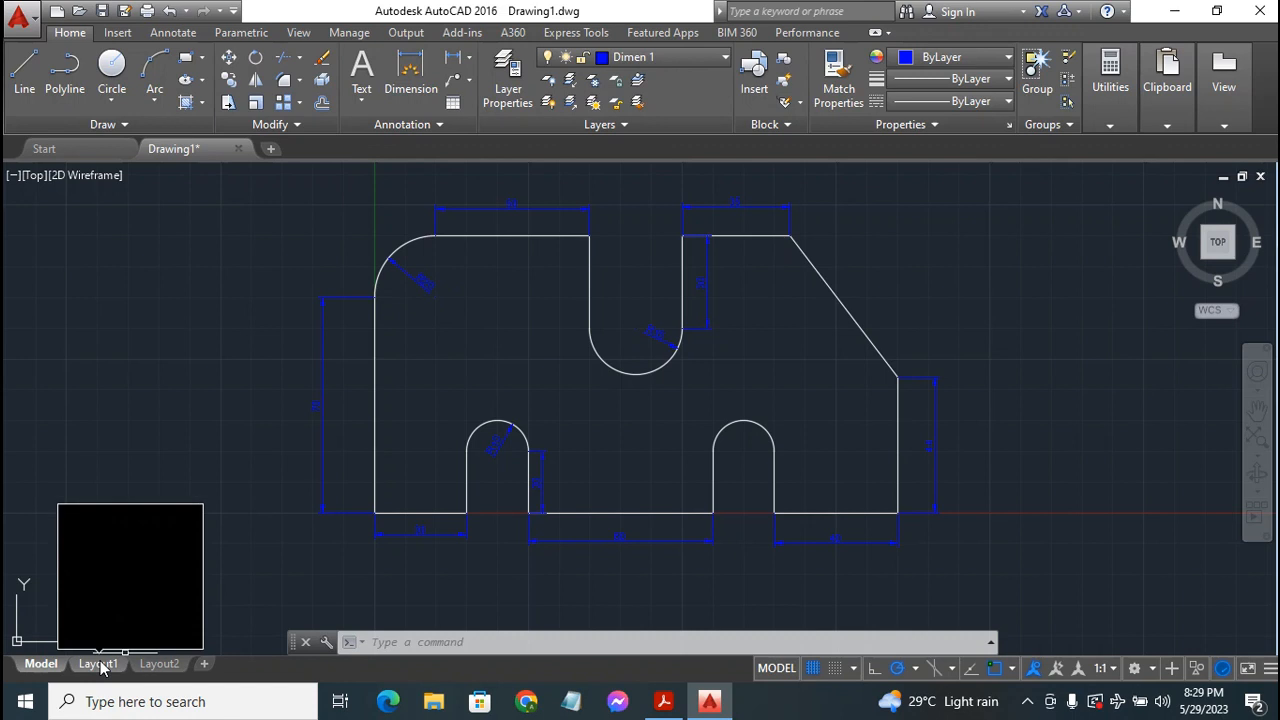
{"action": "left_click", "coordinate": [101, 664]}
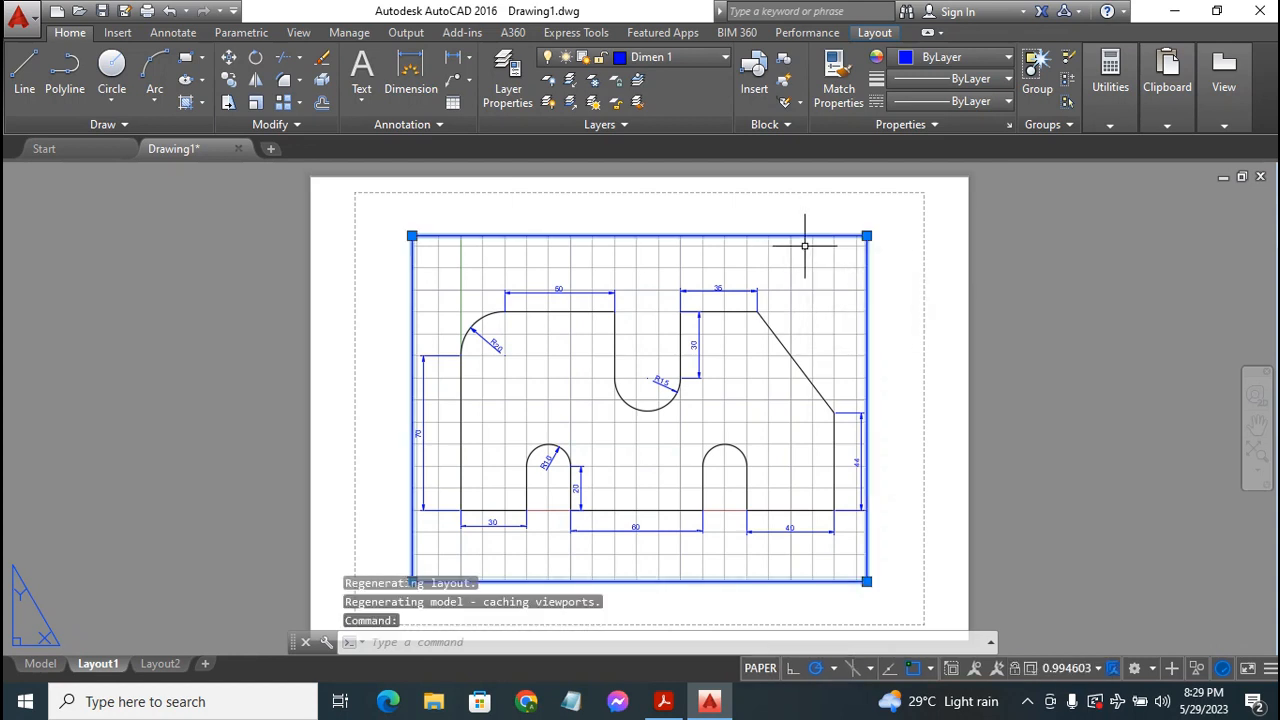
{"action": "key", "text": "Delete"}
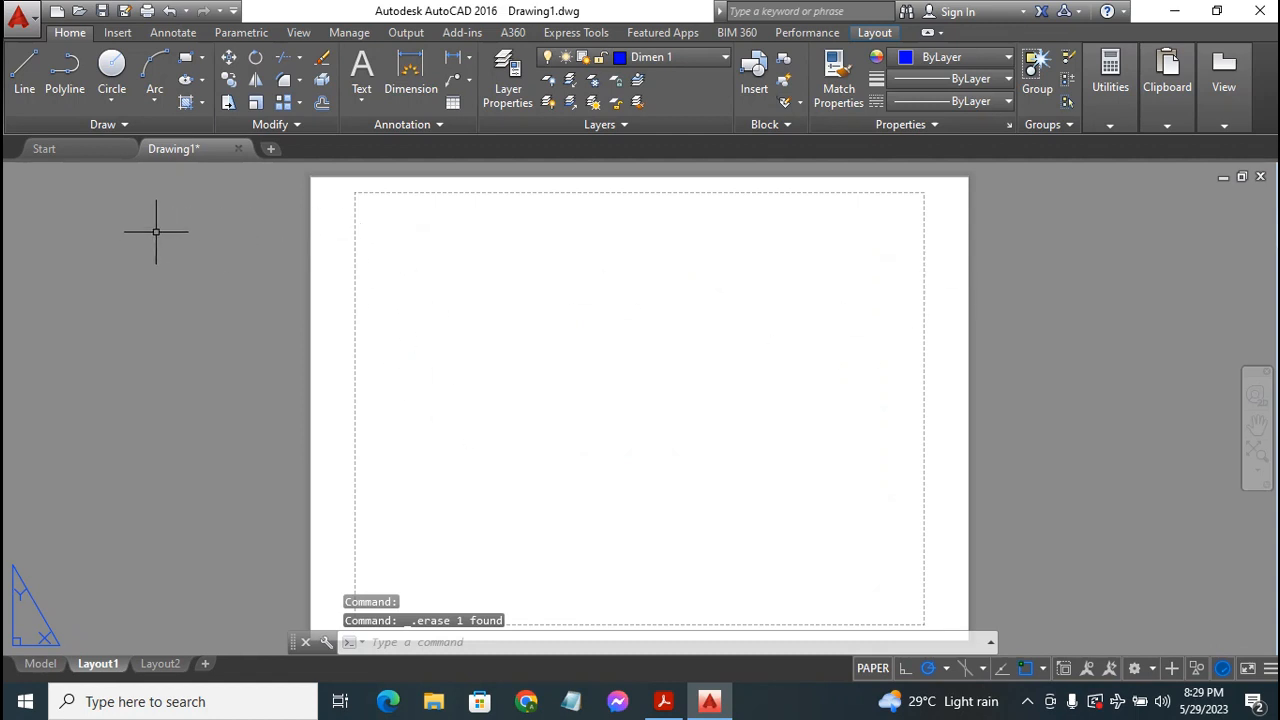
- Create a rectangular viewport from the printable area's top left corner to its right edge, slightly above the bottom margin
{"action": "left_click", "coordinate": [873, 33]}
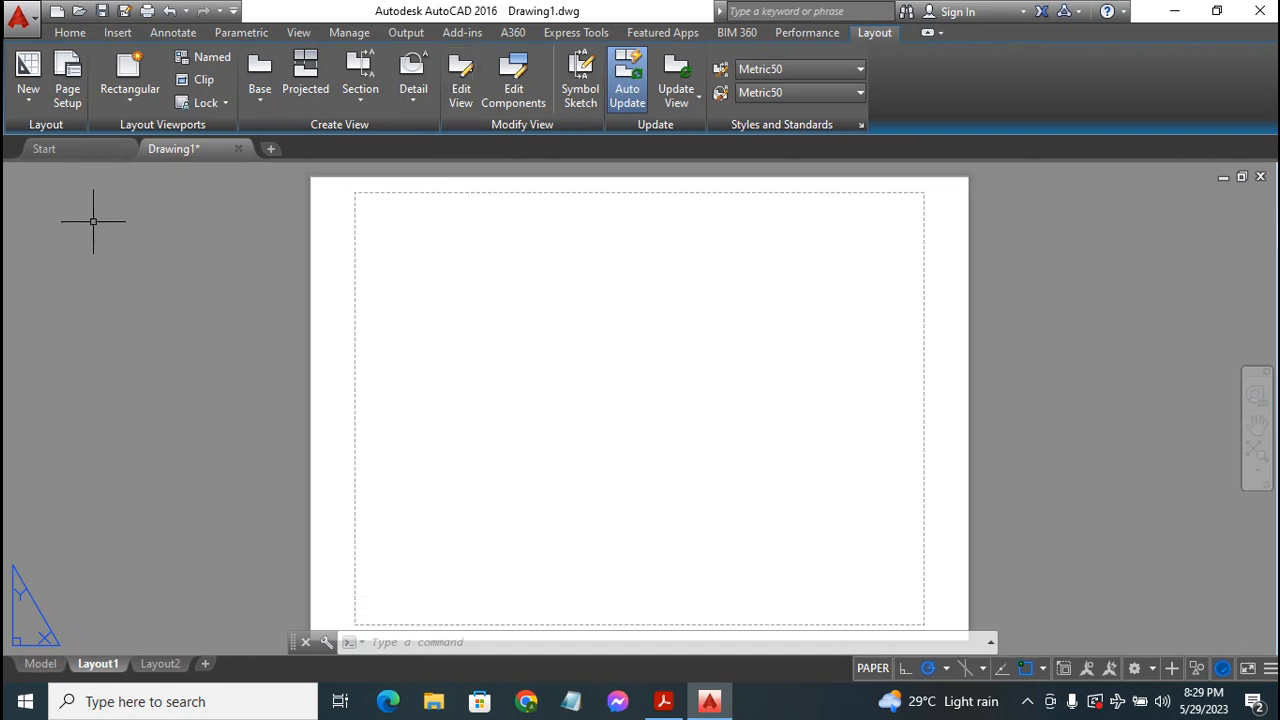
{"action": "left_click", "coordinate": [126, 103]}
{"action": "left_click", "coordinate": [140, 133]}
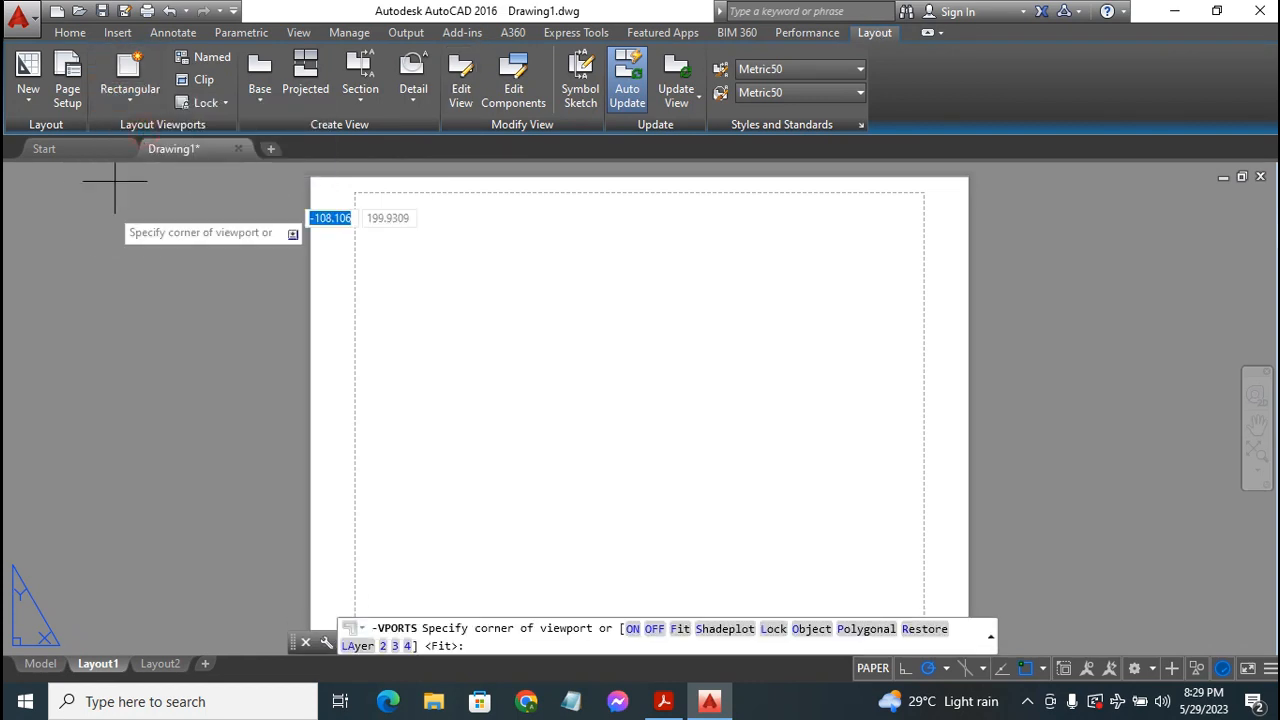
{"action": "left_click", "coordinate": [355, 191]}
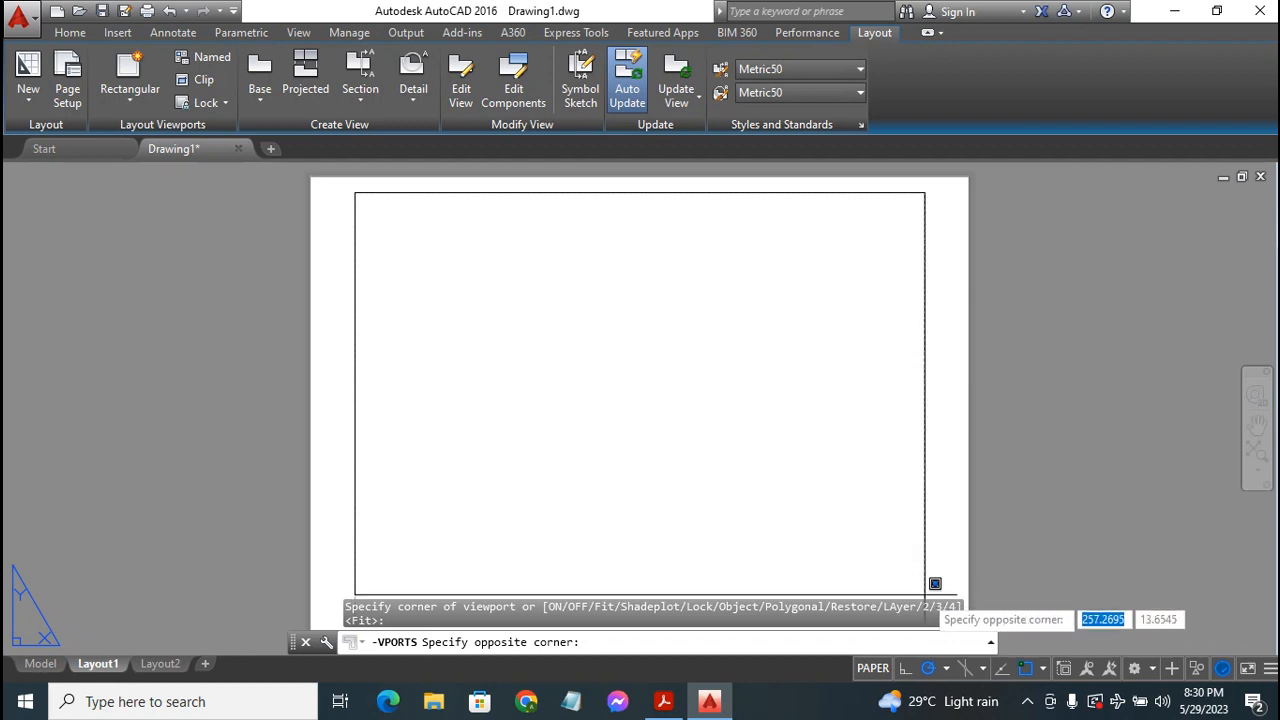
{"action": "left_click", "coordinate": [925, 594]}
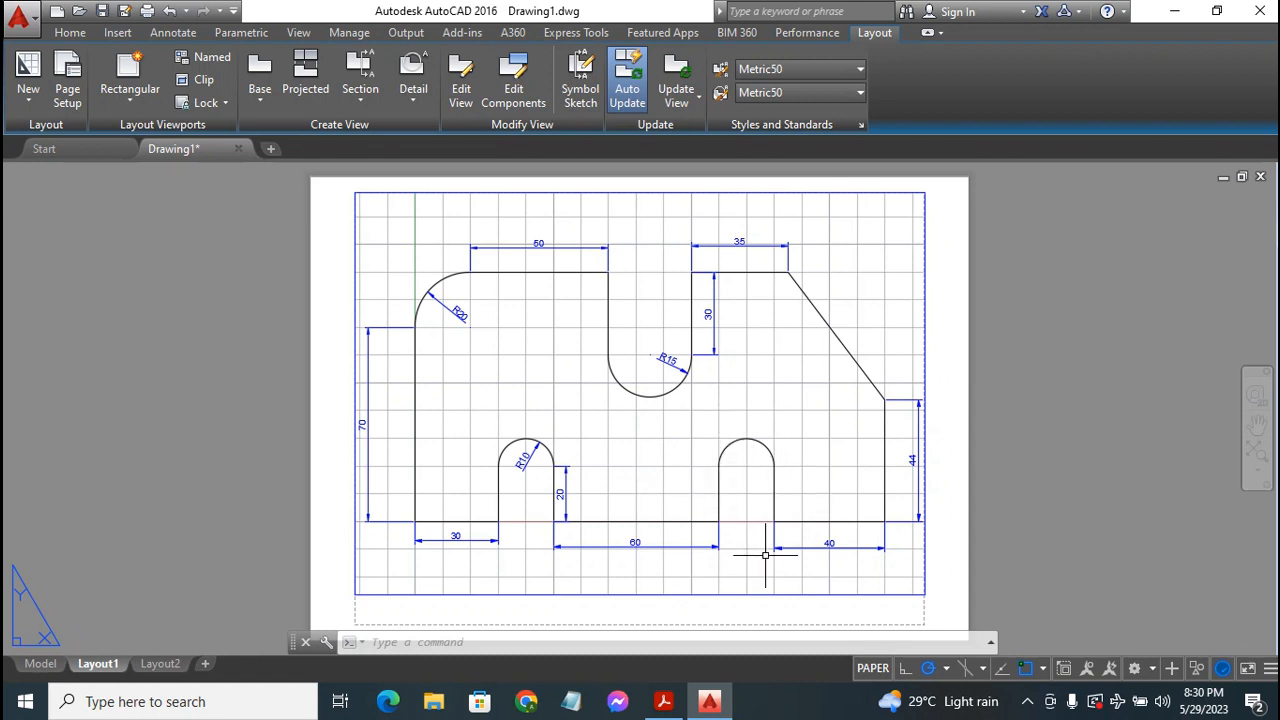
- Turn off the grid inside the new viewport and return to paper space
{"action": "left_click", "coordinate": [870, 668]}
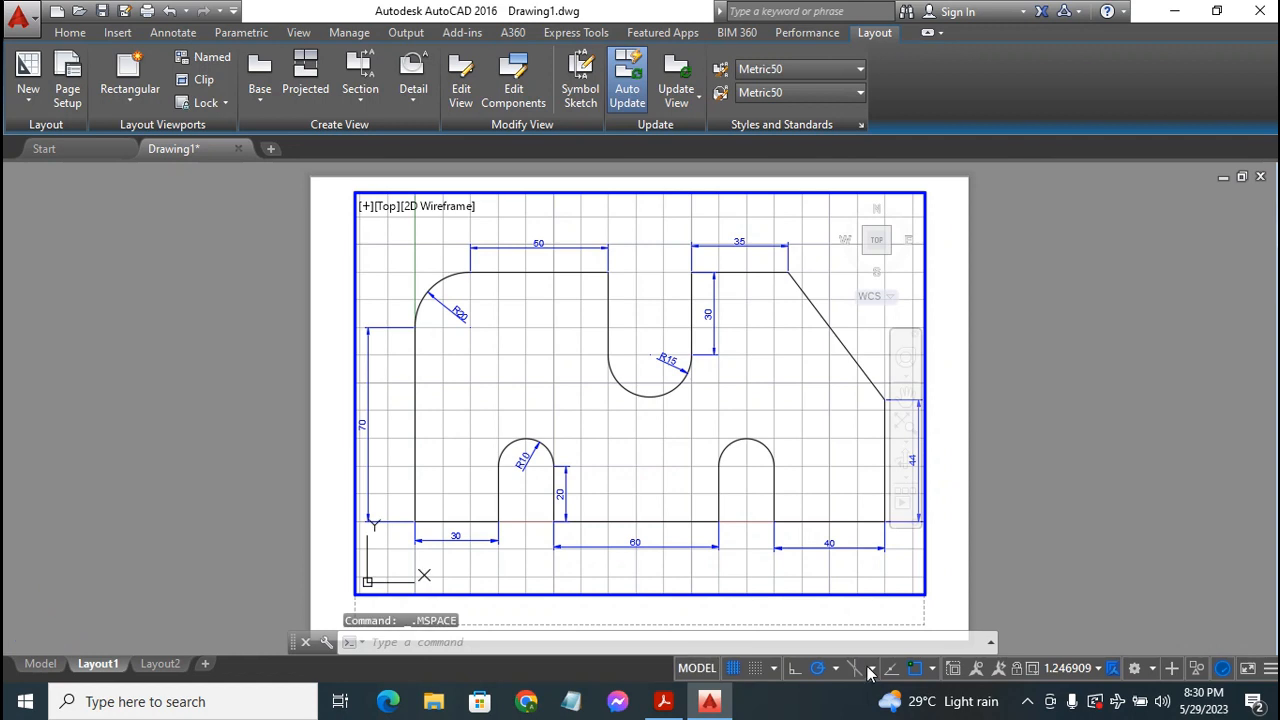
{"action": "left_click", "coordinate": [735, 668]}
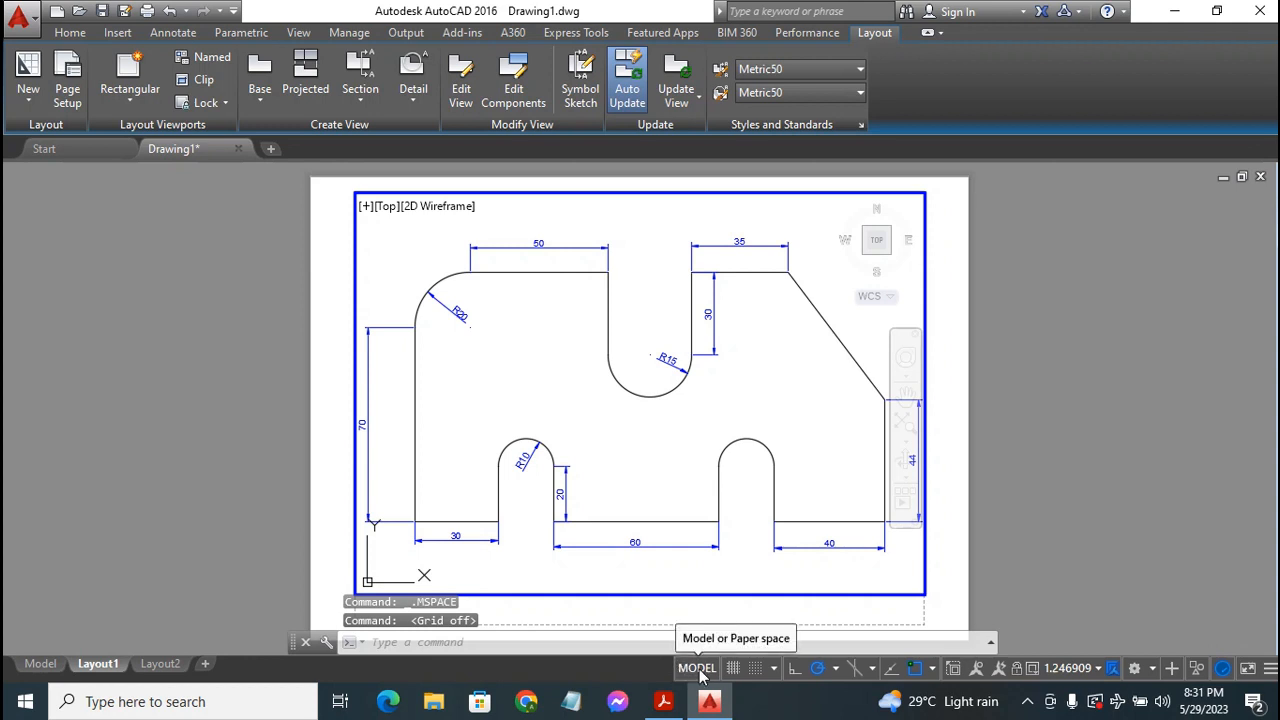
{"action": "left_click", "coordinate": [698, 668]}
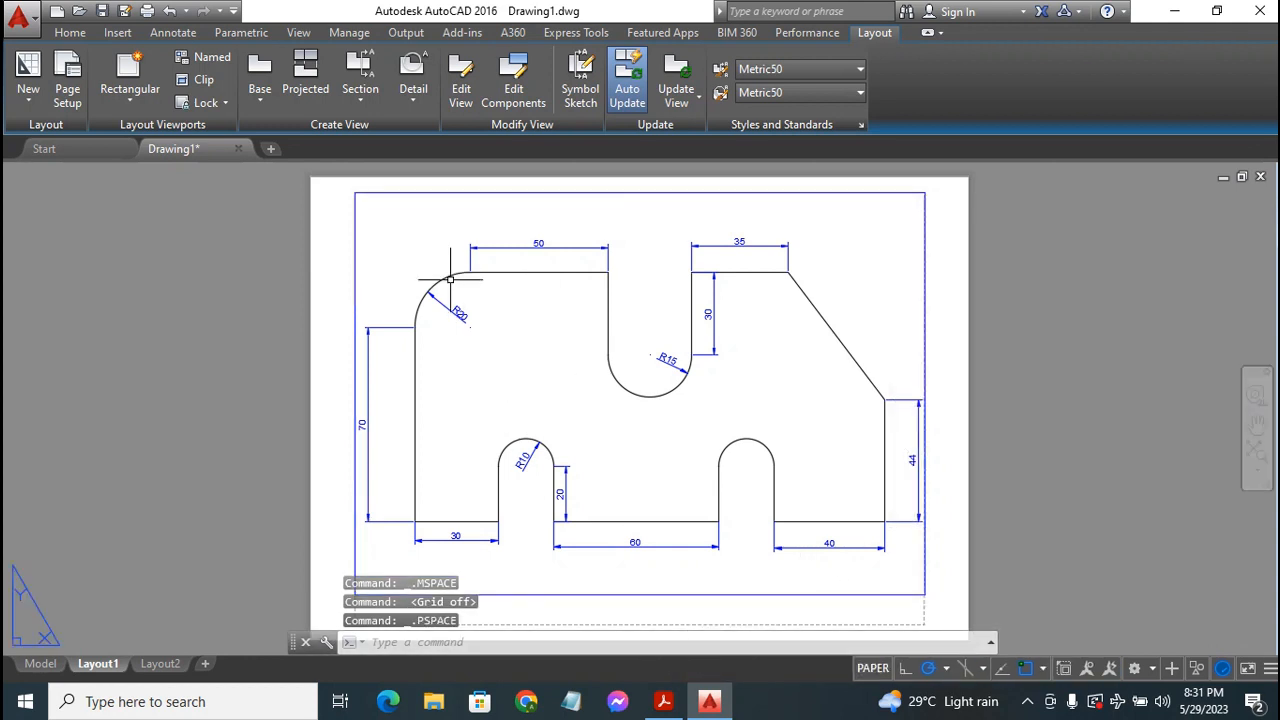
{"action": "left_click", "coordinate": [387, 193]}
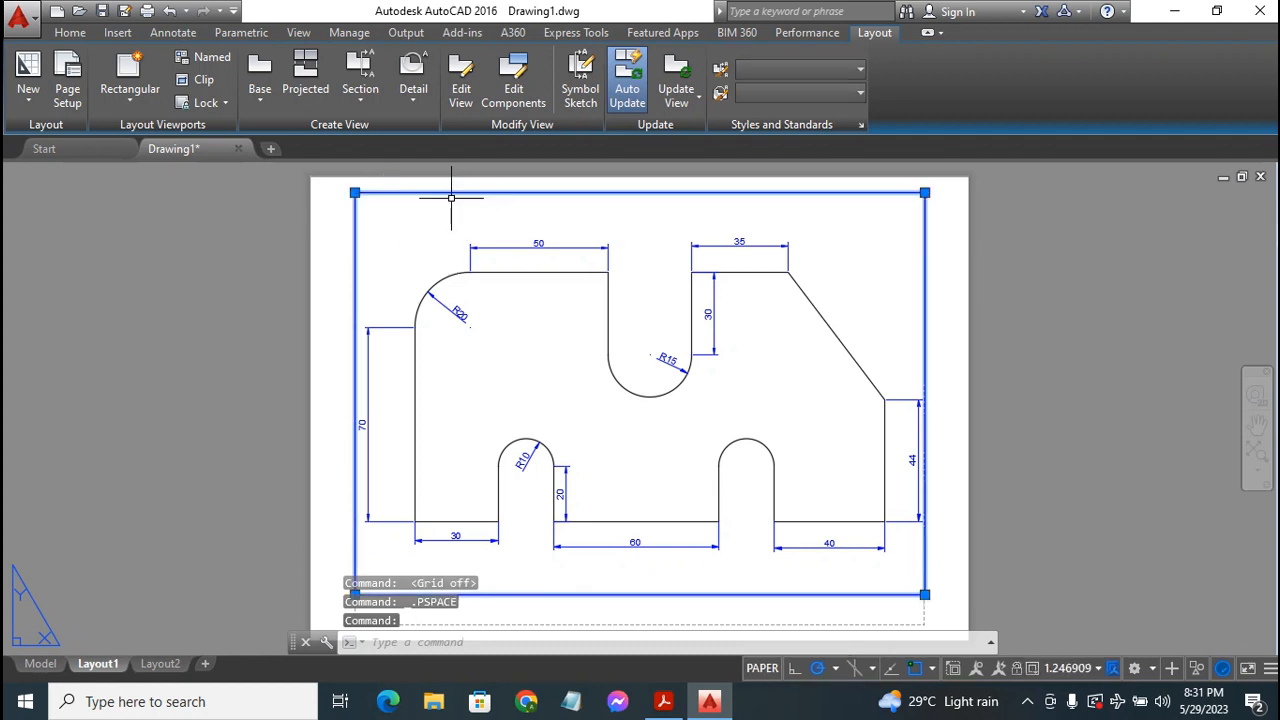
{"action": "left_click", "coordinate": [384, 193]}
{"action": "left_click", "coordinate": [324, 216]}
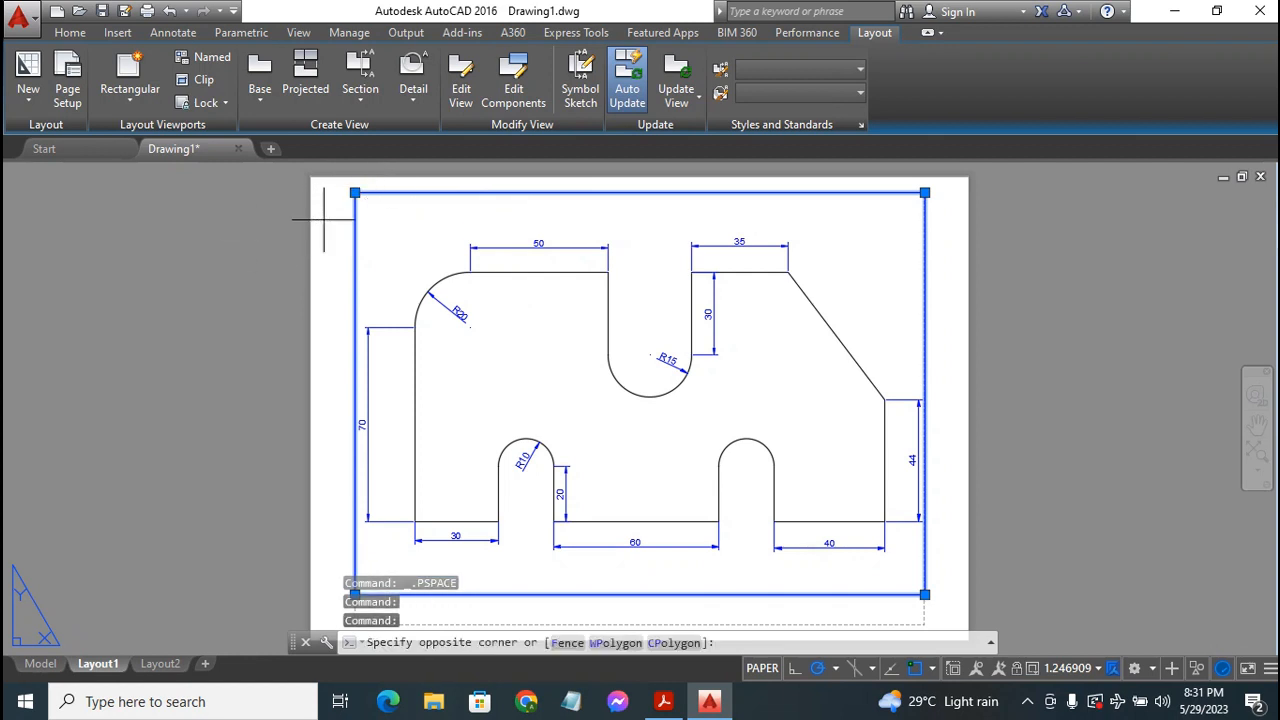
{"action": "key", "text": "Escape"}
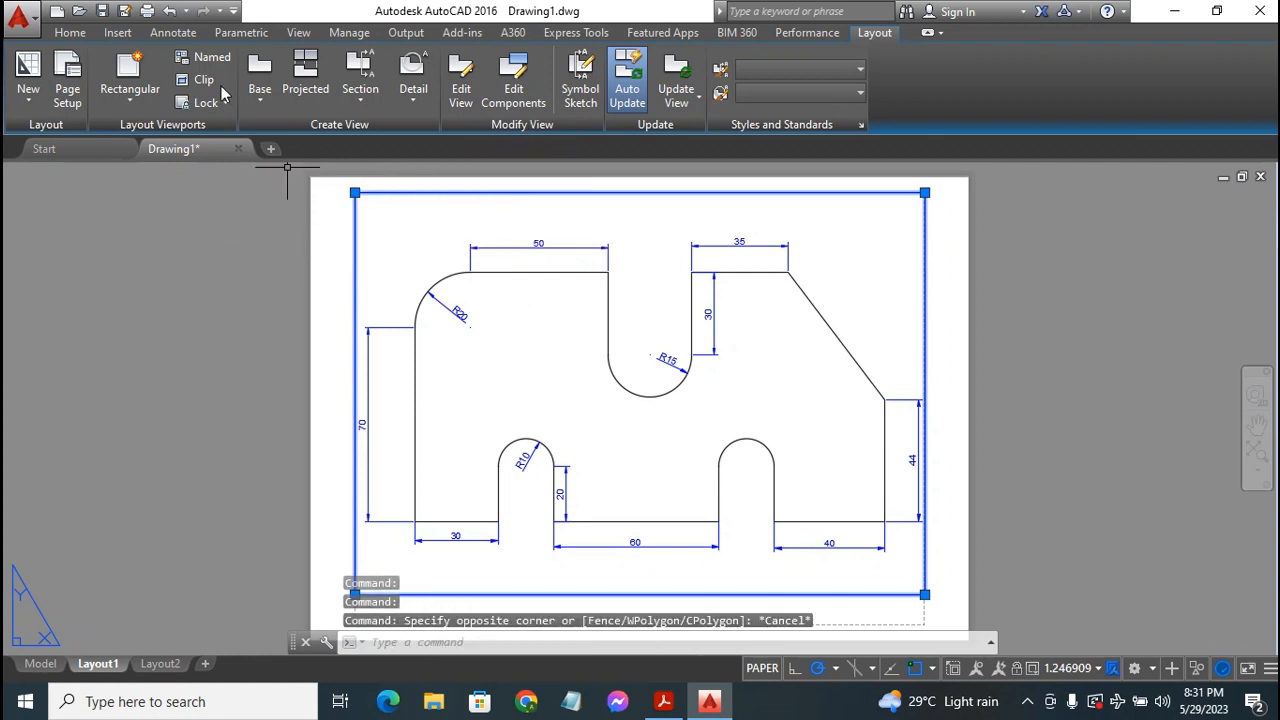
- Create a new layer named Vports based on the Dimen 1 layer
{"action": "left_click", "coordinate": [62, 33]}
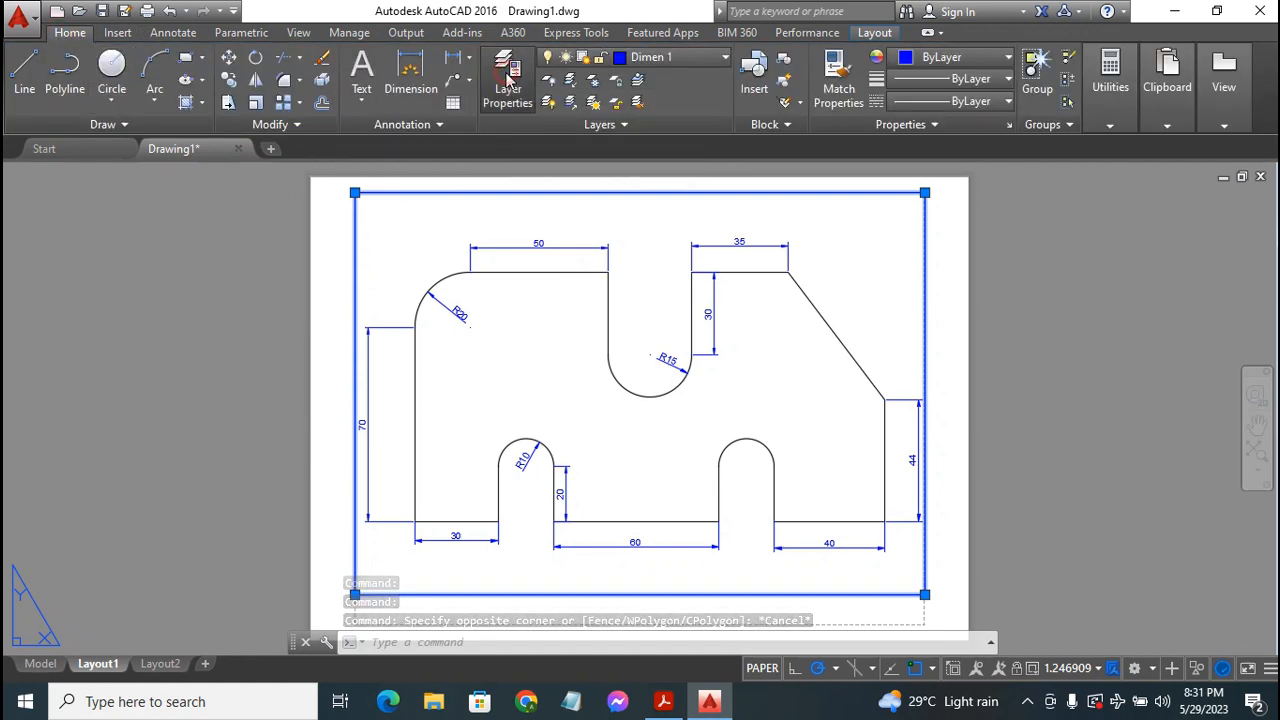
{"action": "left_click", "coordinate": [508, 75]}
{"action": "right_click", "coordinate": [320, 186]}
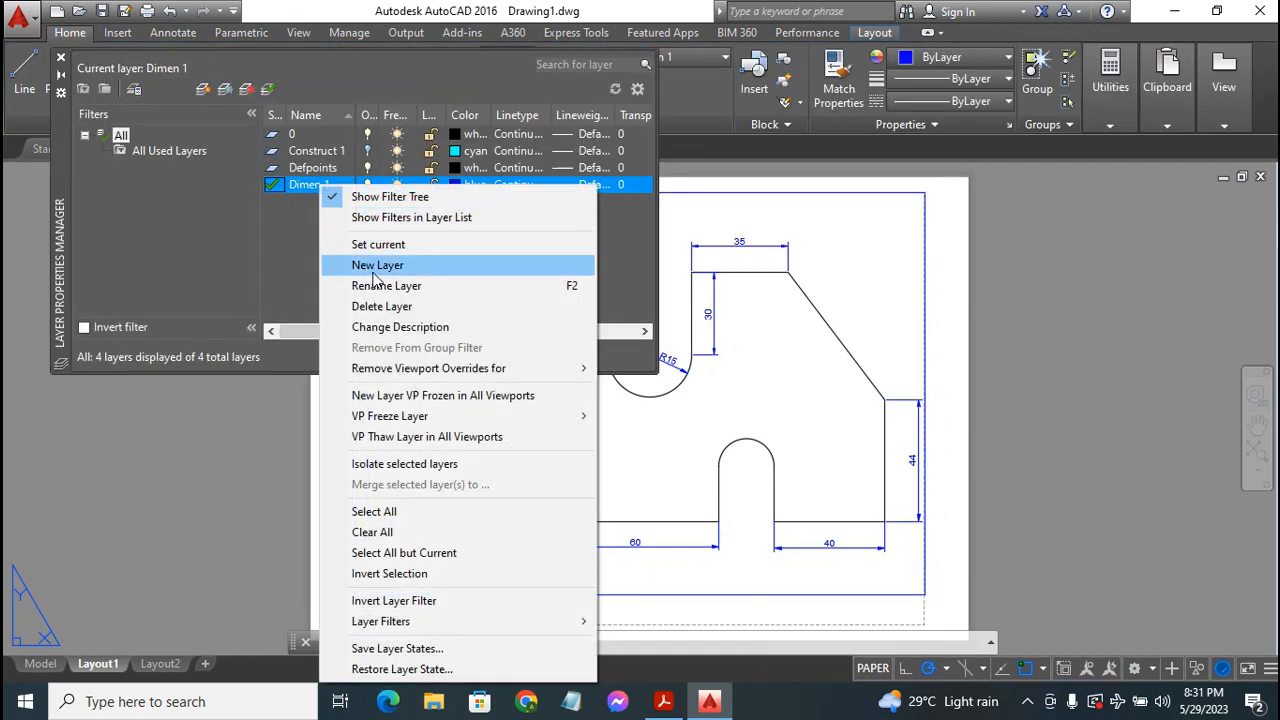
{"action": "left_click", "coordinate": [378, 265]}
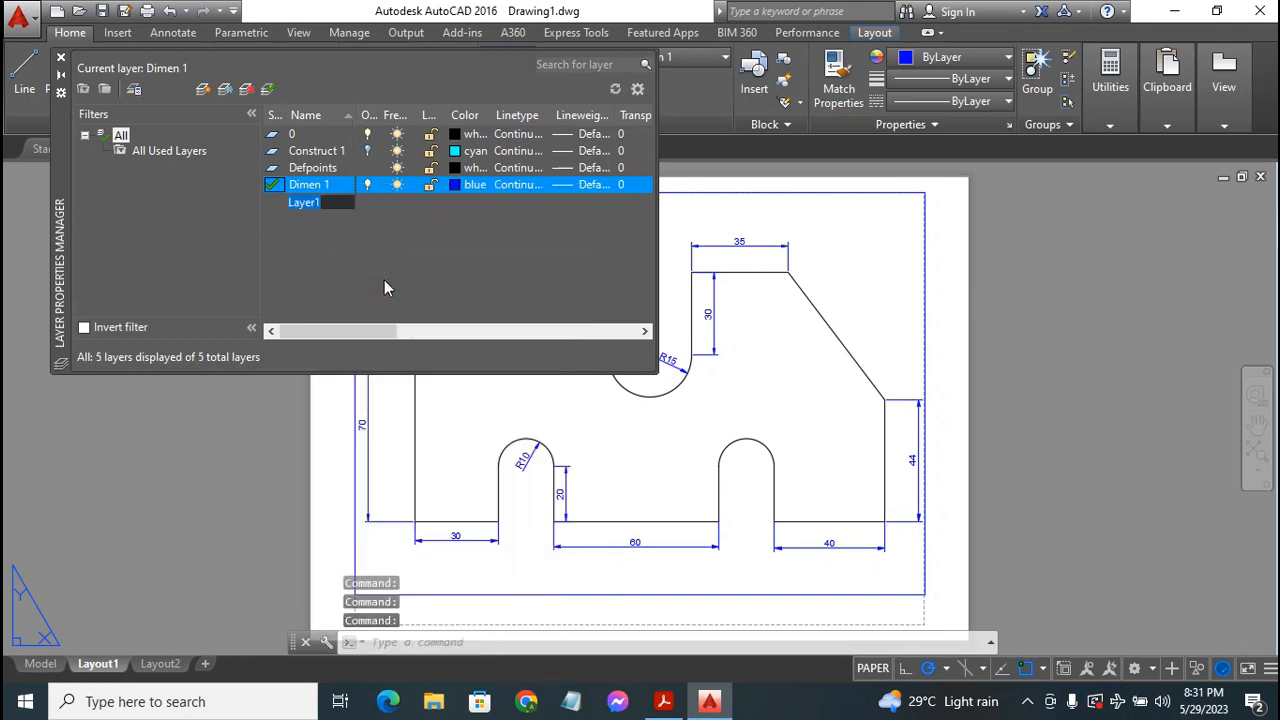
{"action": "type", "text": "Vp"}
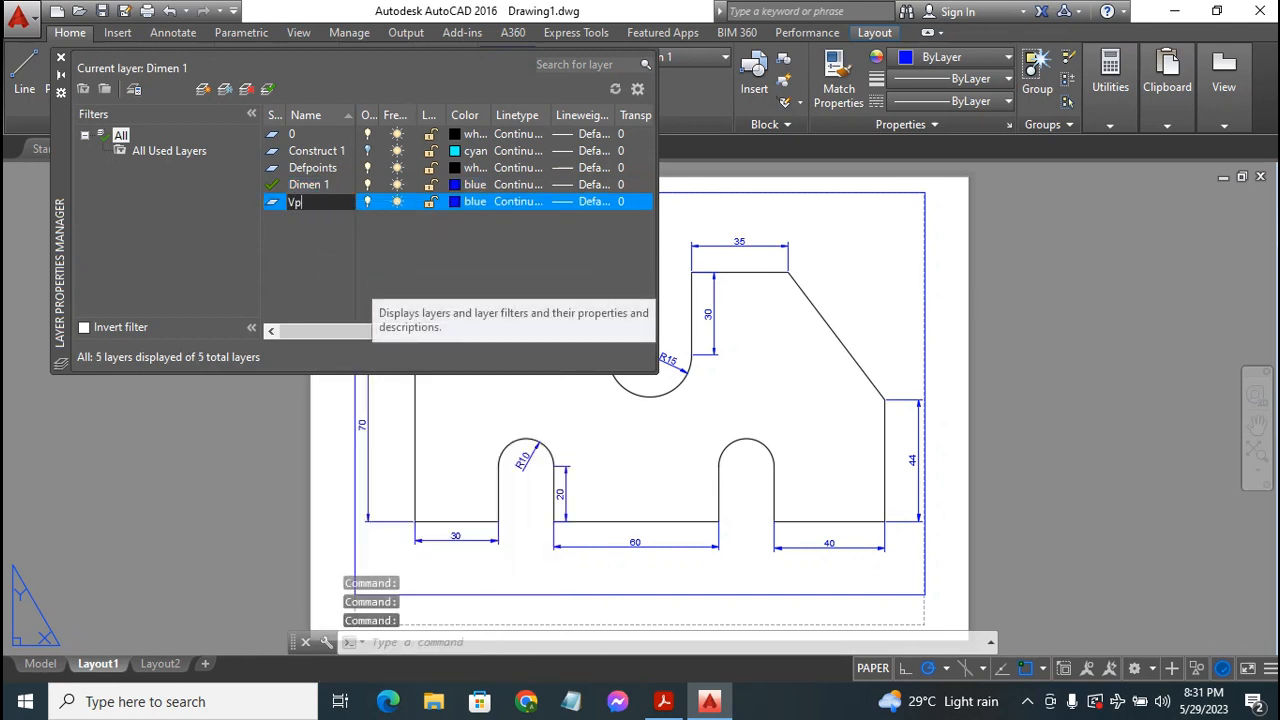
{"action": "type", "text": "orts"}
{"action": "key", "text": "Return"}
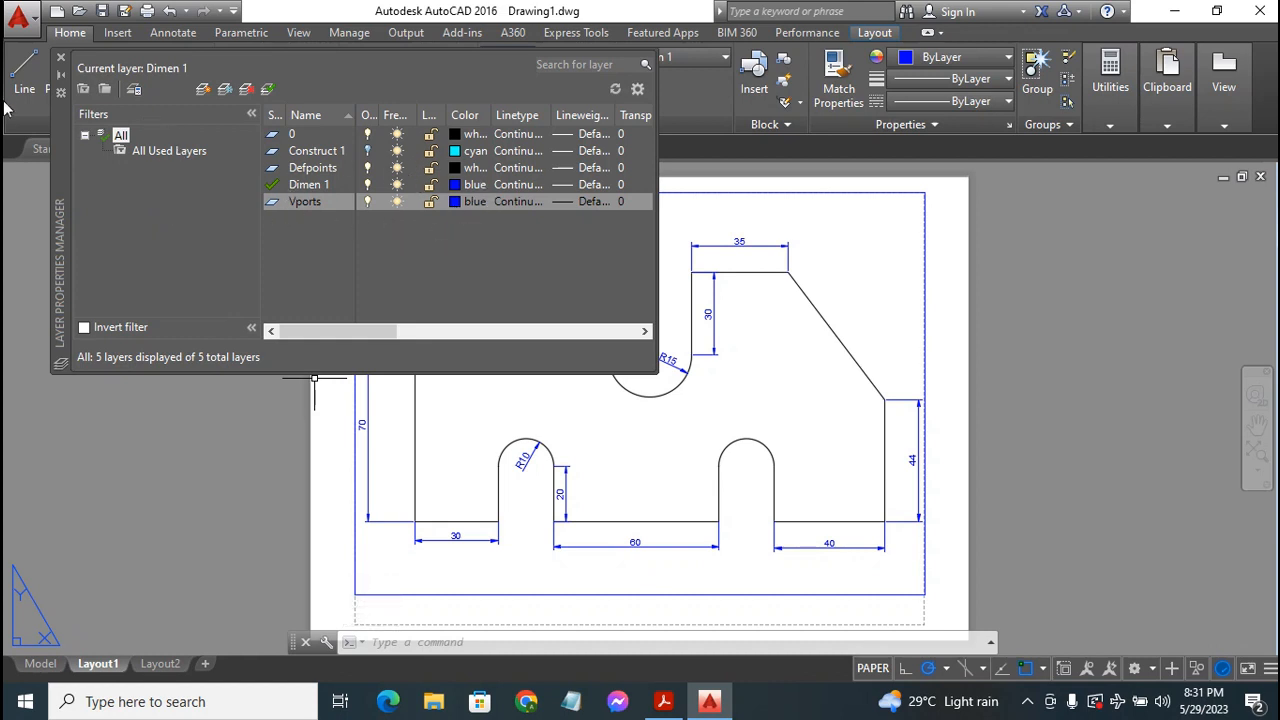
{"action": "left_click", "coordinate": [61, 58]}
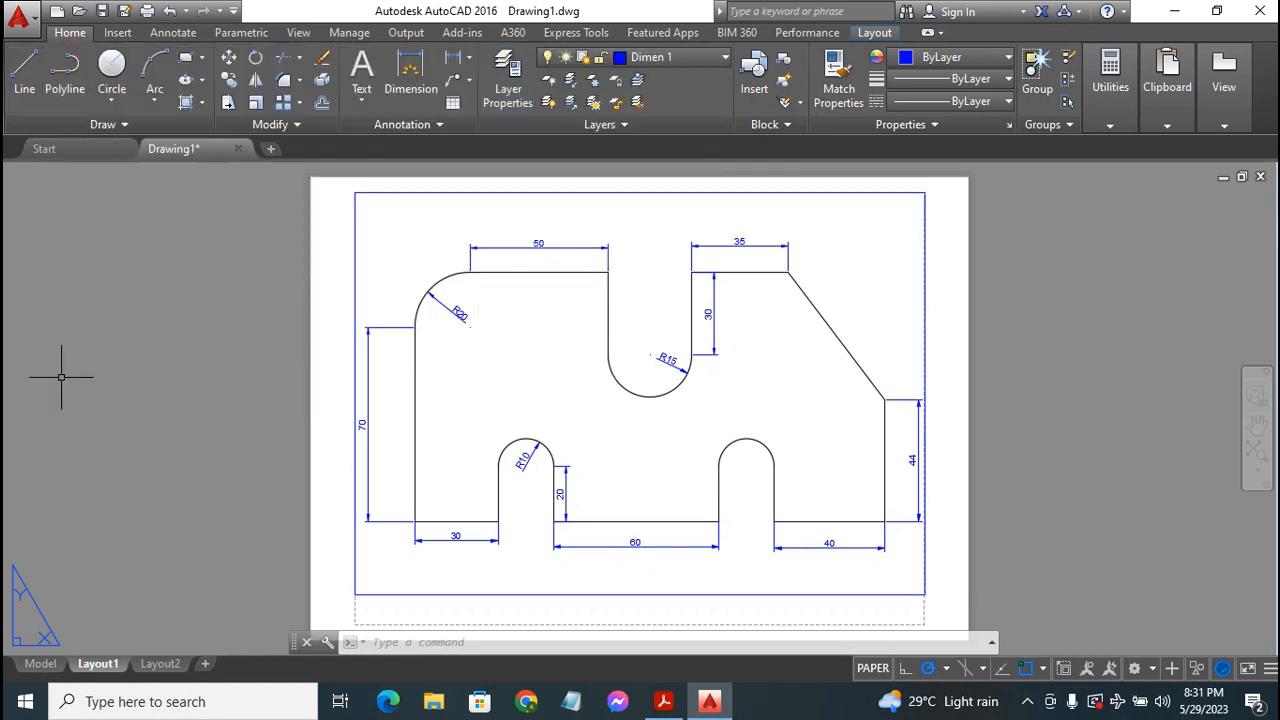
- Move the viewport frame to the Vports layer
{"action": "left_click", "coordinate": [355, 248]}
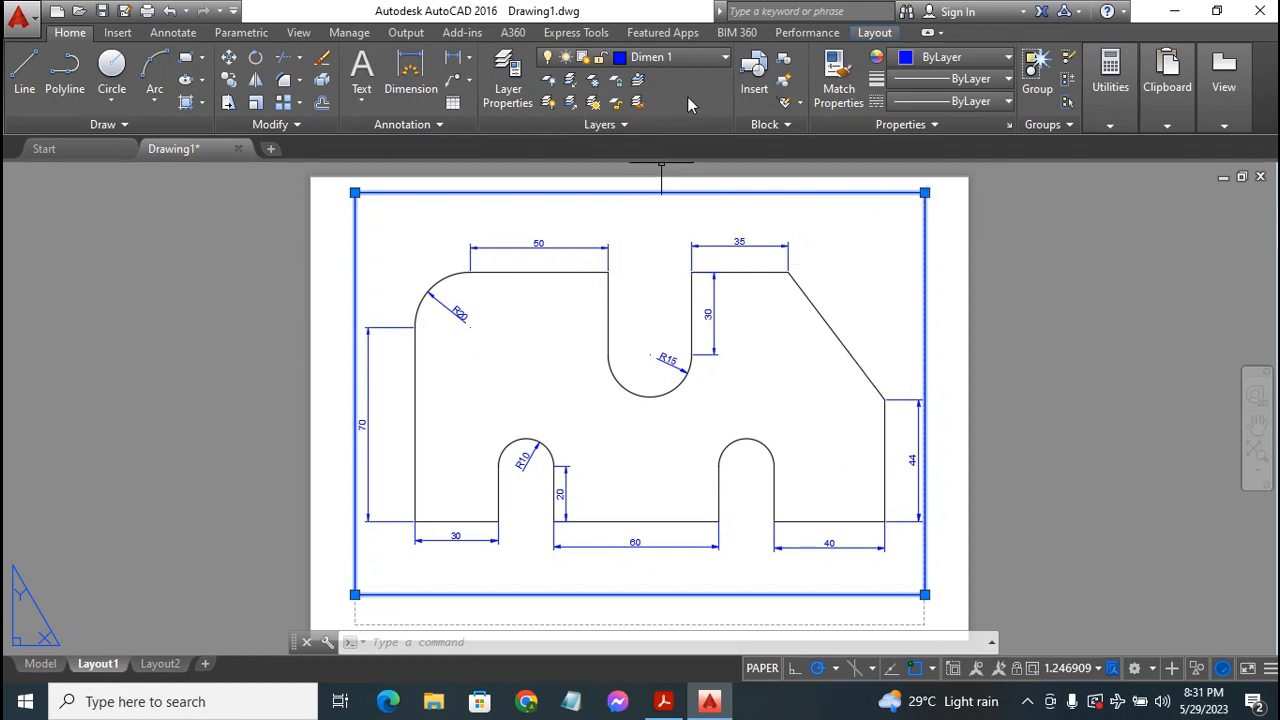
{"action": "left_click", "coordinate": [704, 60]}
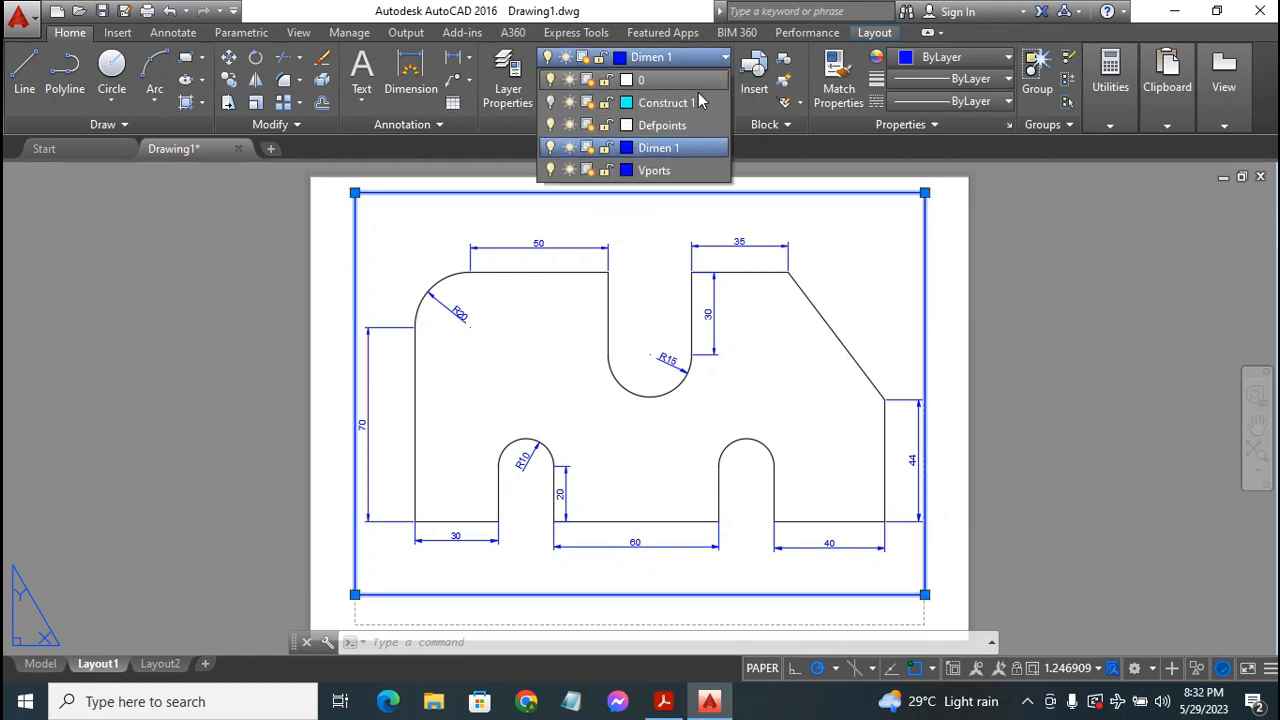
{"action": "left_click", "coordinate": [657, 172]}
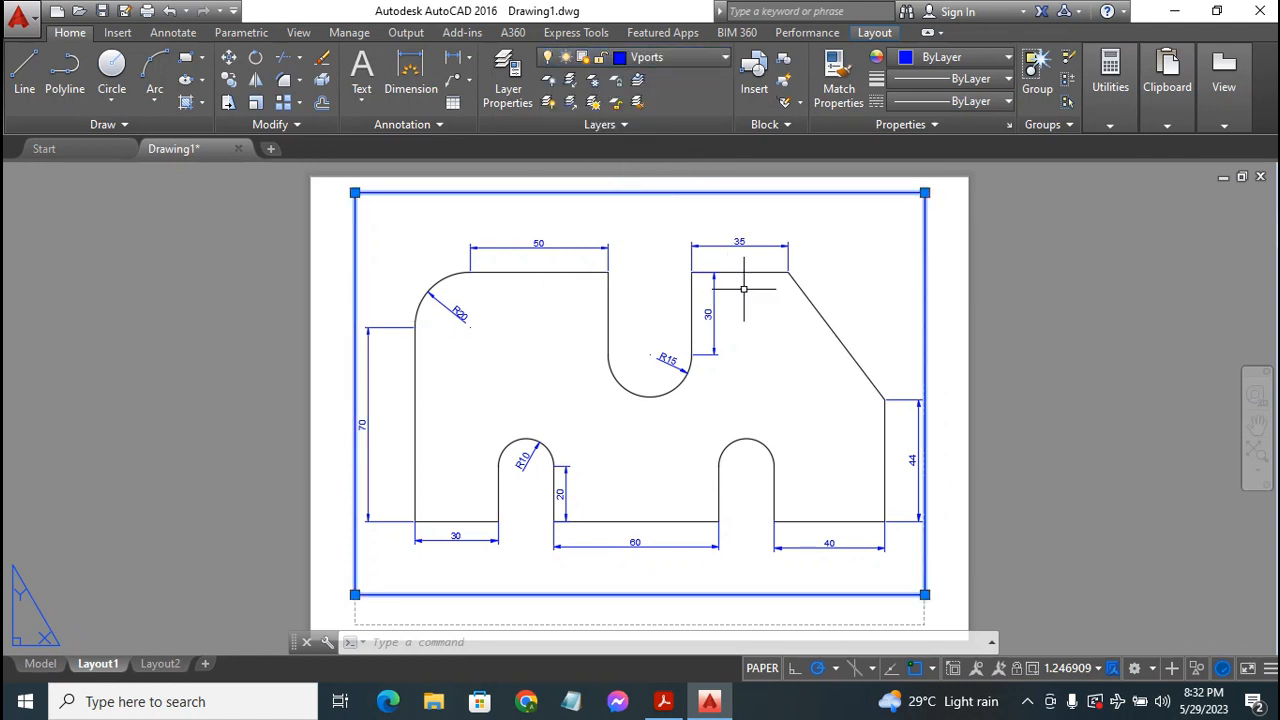
- Turn off the Vports layer to hide the viewport frame on the layout
{"action": "left_click", "coordinate": [660, 57]}
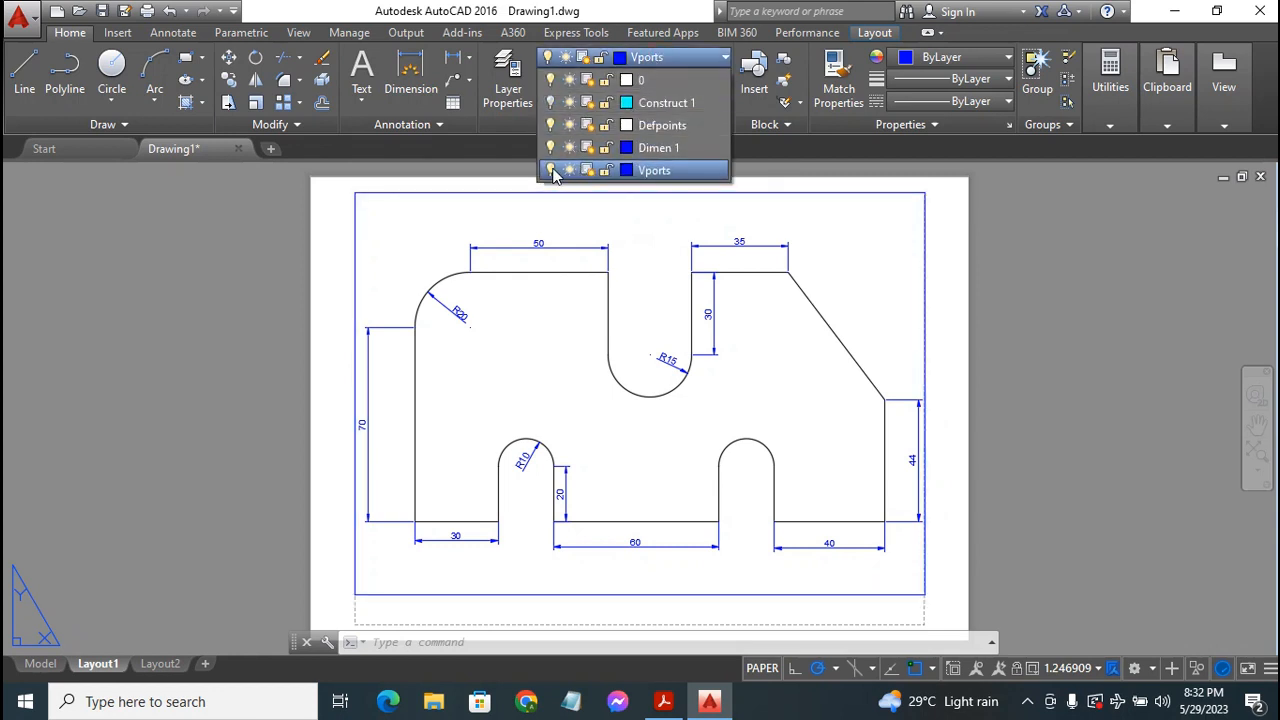
{"action": "left_click", "coordinate": [550, 171]}
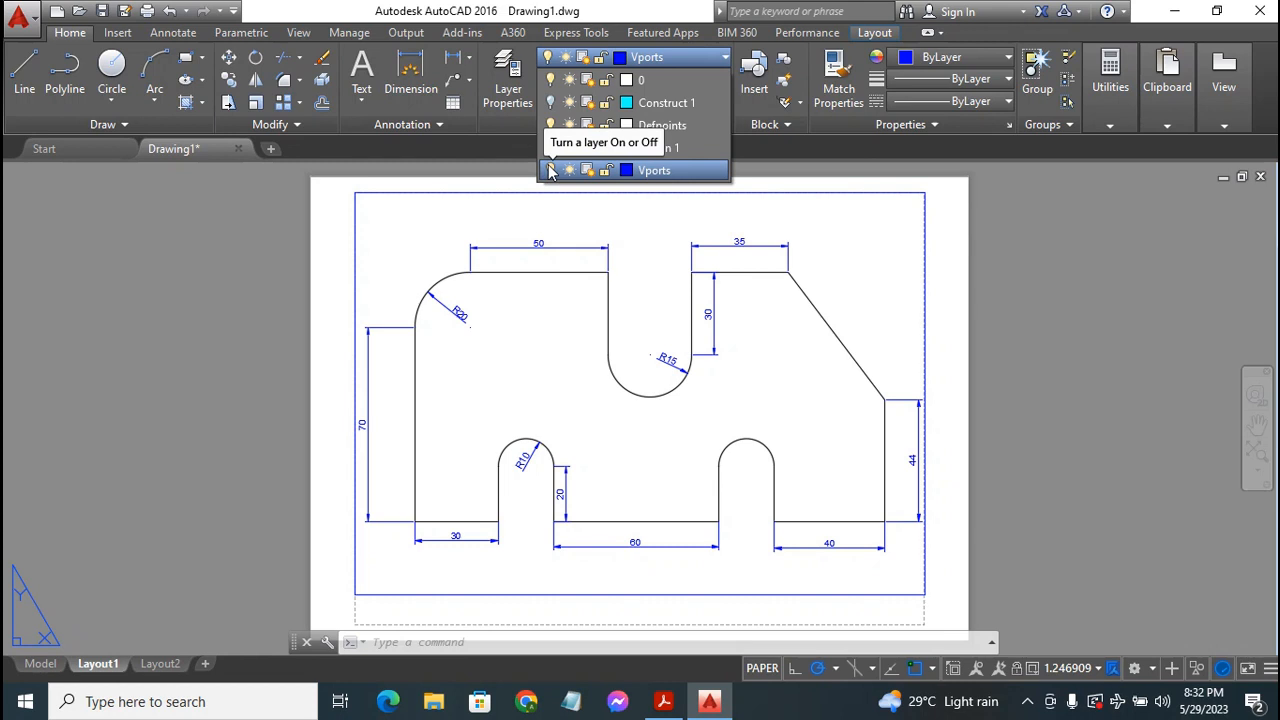
{"action": "left_click", "coordinate": [428, 220]}
{"action": "key", "text": "Escape"}
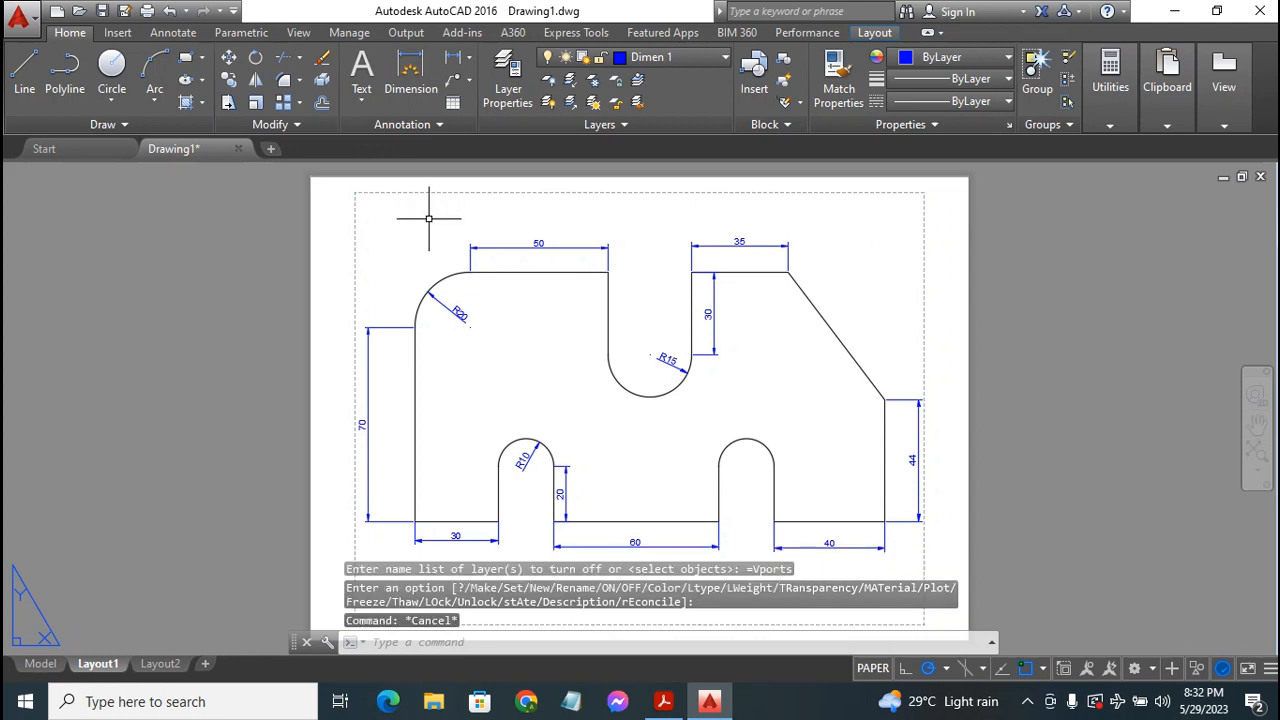
{"action": "key", "text": "Escape"}
{"action": "key", "text": "Escape"}
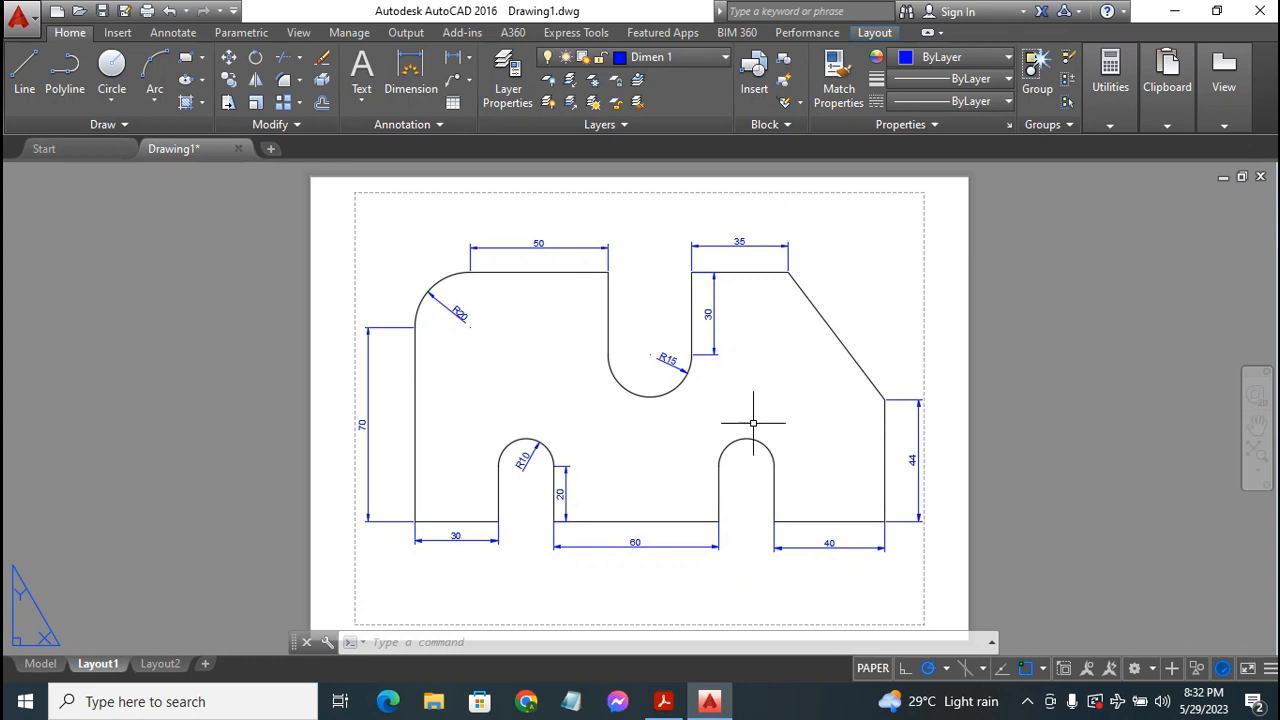
{"action": "left_click", "coordinate": [1027, 701]}
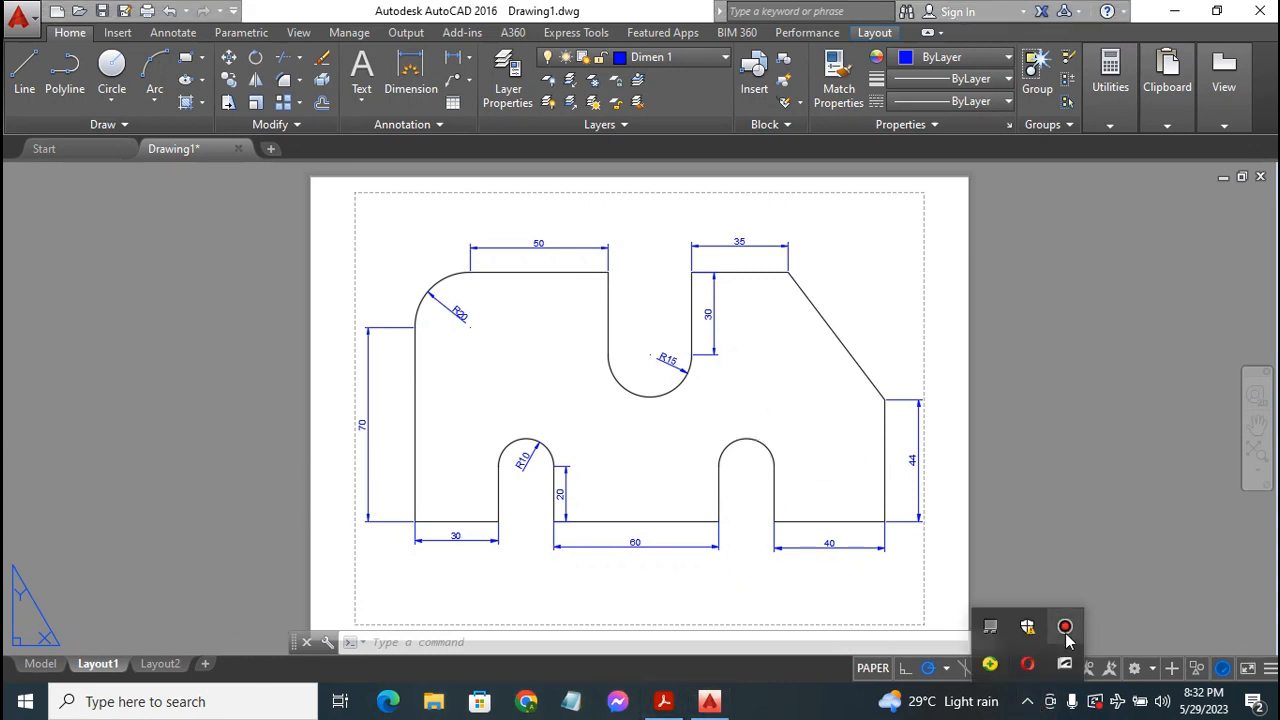